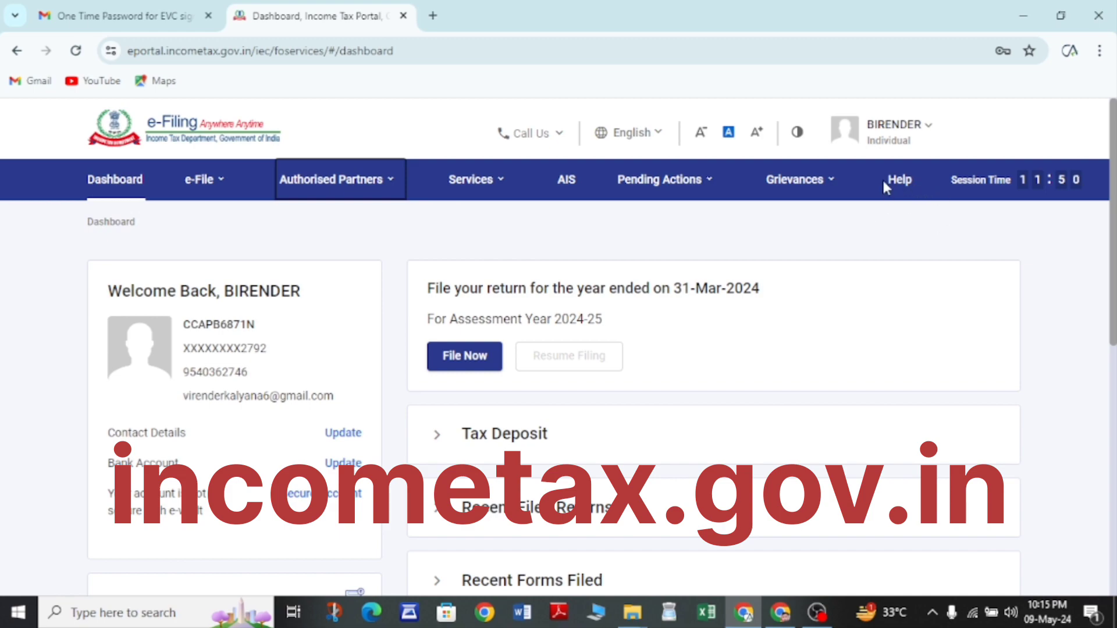
Open the page for filing an income tax return
{"action": "mouse_move", "coordinate": [218, 180]}
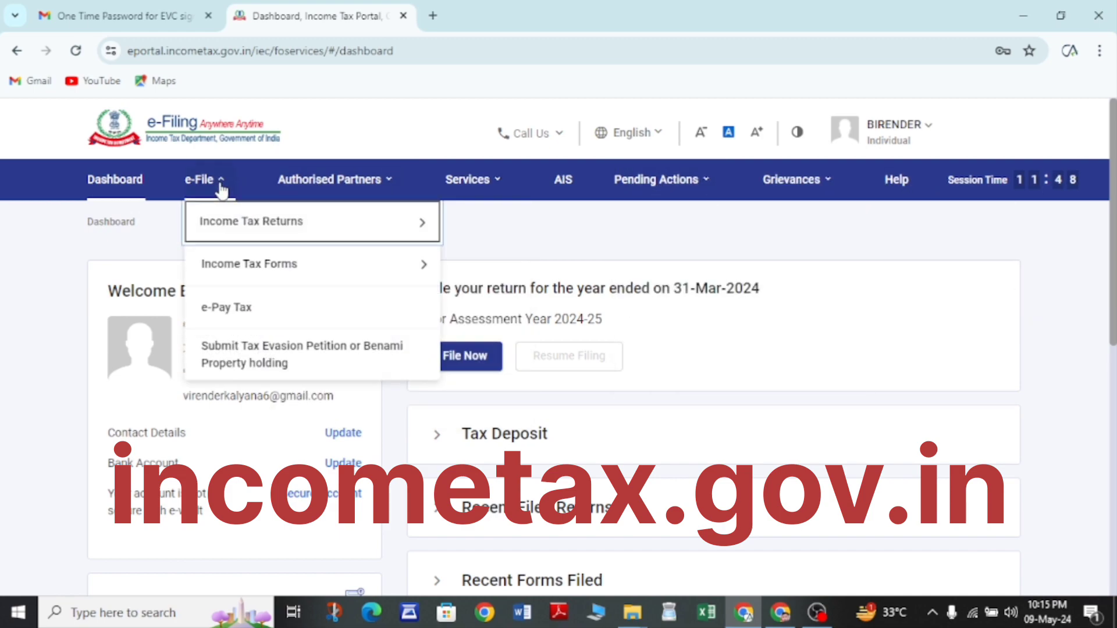
{"action": "mouse_move", "coordinate": [263, 232]}
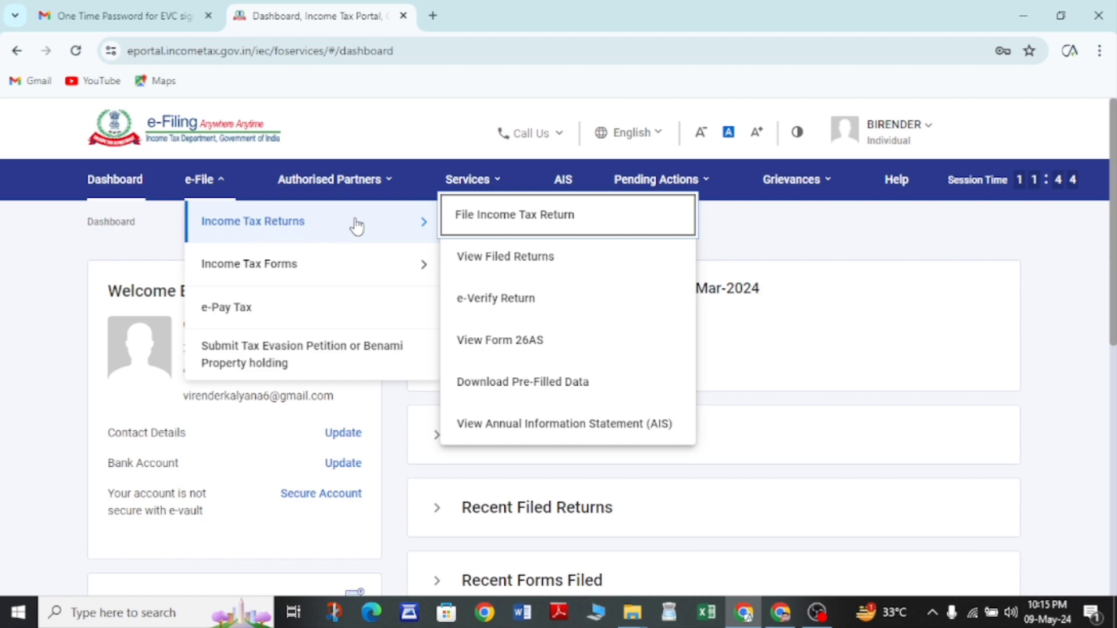
{"action": "left_click", "coordinate": [544, 218]}
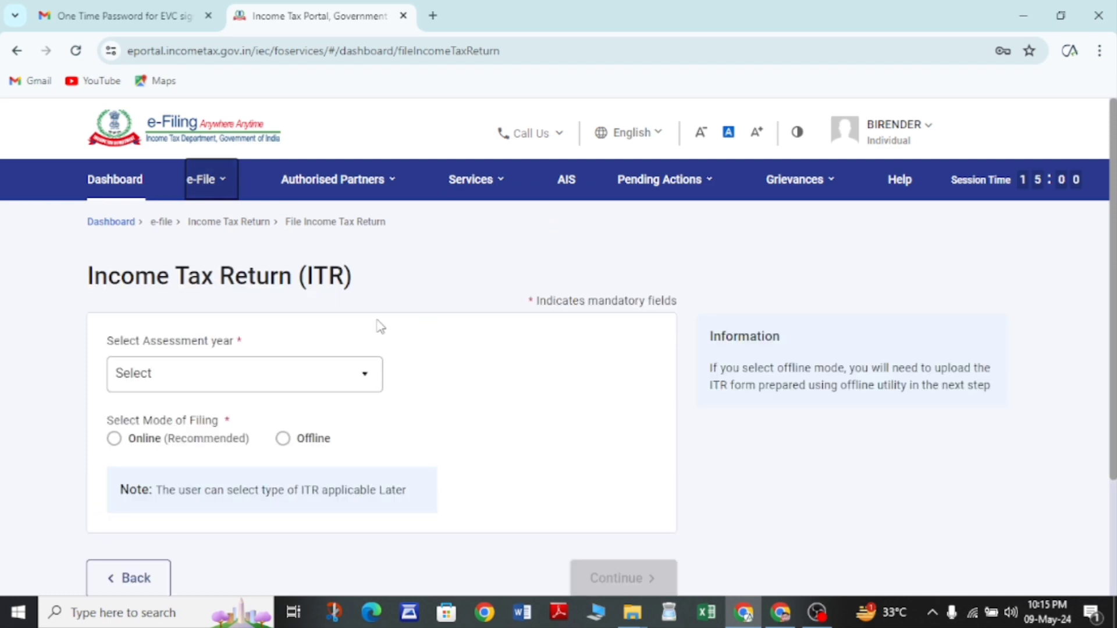
Select assessment year 2024-25 (Current A.Y.) with the online mode of filing and continue
{"action": "scroll", "coordinate": [379, 326], "scroll_direction": "down", "scroll_amount": 2}
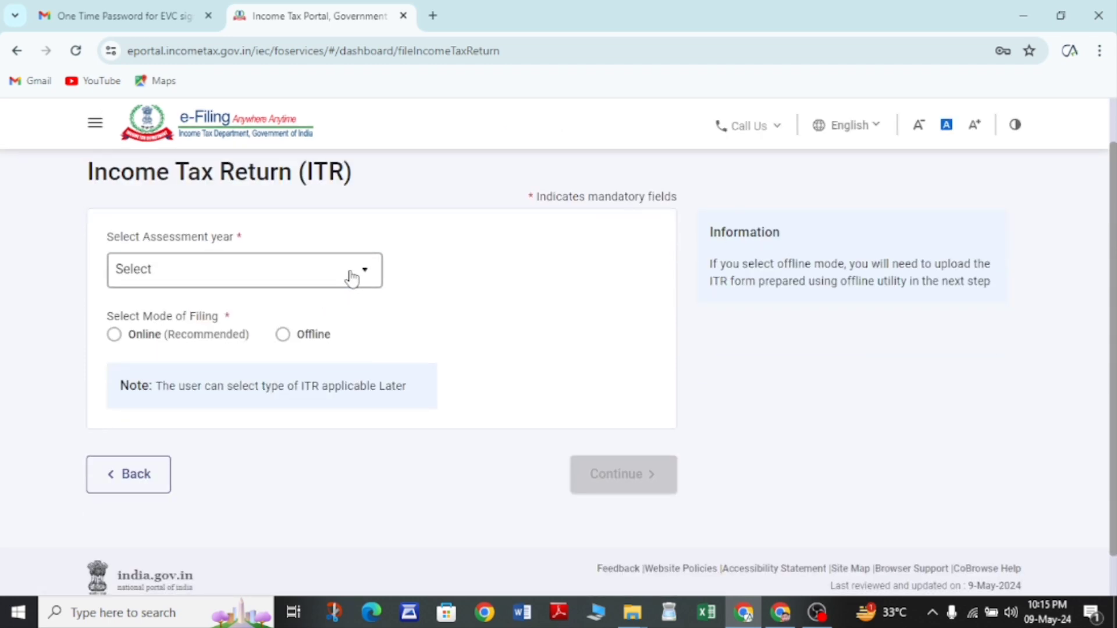
{"action": "left_click", "coordinate": [352, 273]}
{"action": "left_click", "coordinate": [164, 349]}
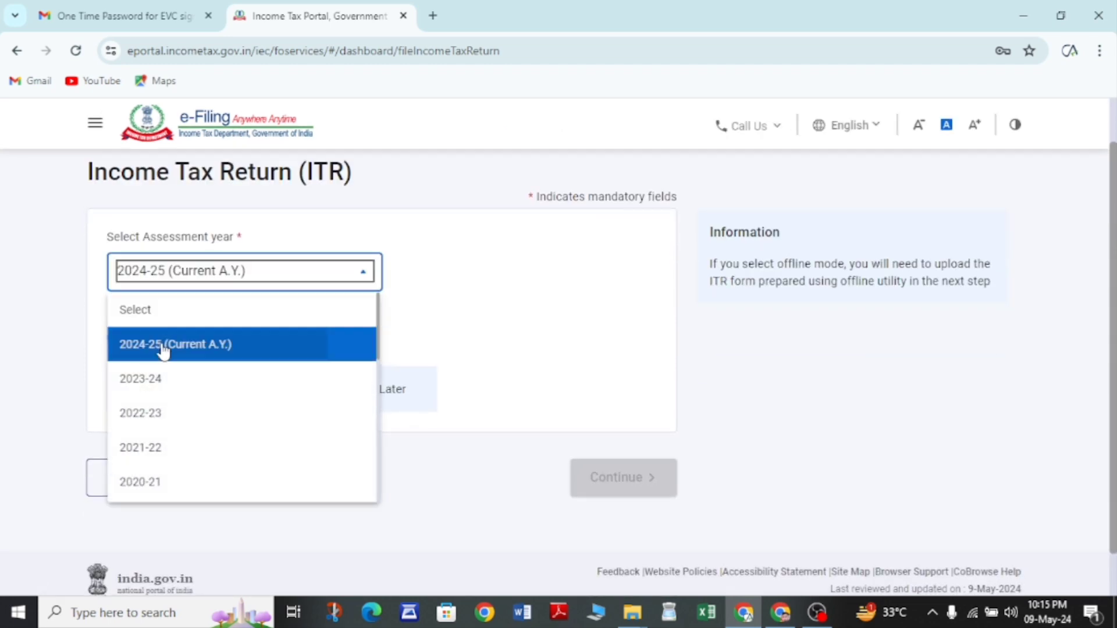
{"action": "left_click", "coordinate": [164, 346]}
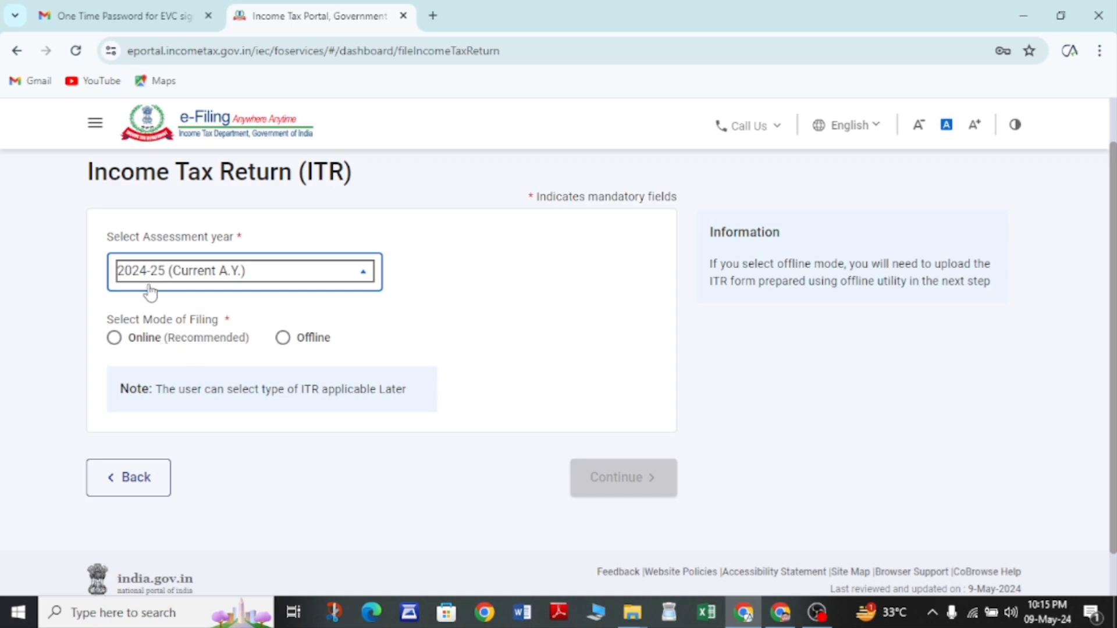
{"action": "left_click", "coordinate": [114, 339]}
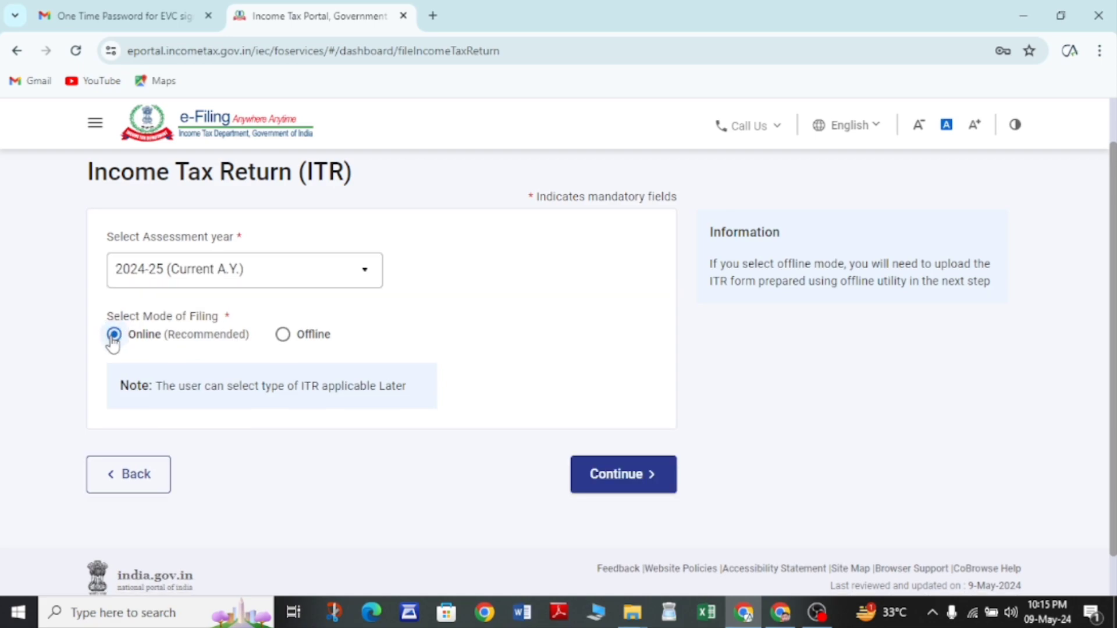
{"action": "left_click", "coordinate": [635, 478]}
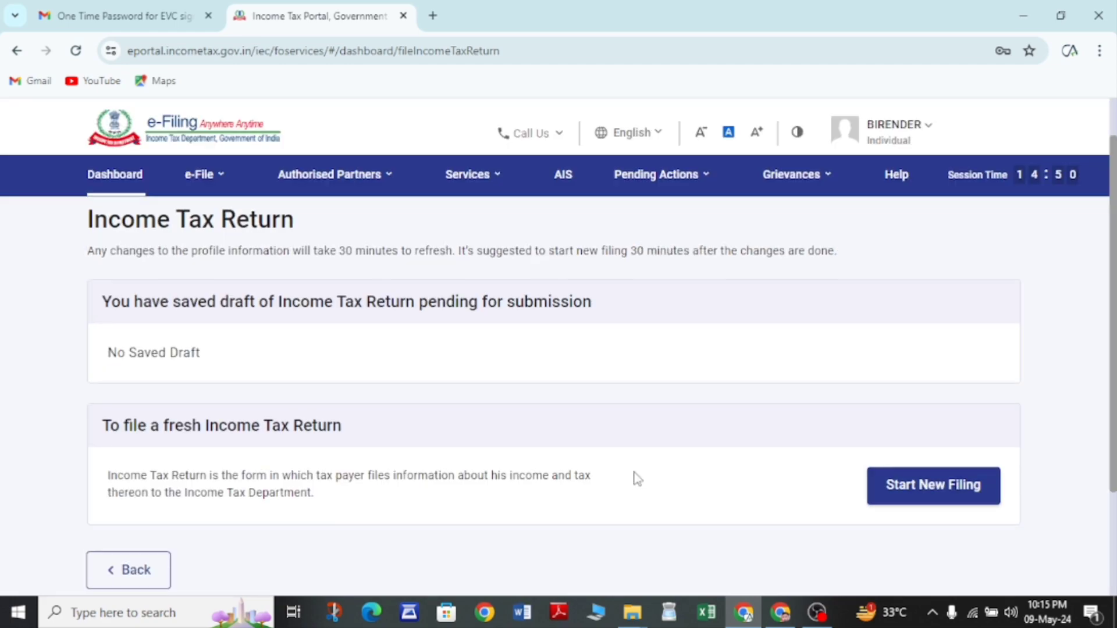
Start a new income tax return filing with the taxpayer status Individual and continue
{"action": "scroll", "coordinate": [706, 409], "scroll_direction": "down", "scroll_amount": 3}
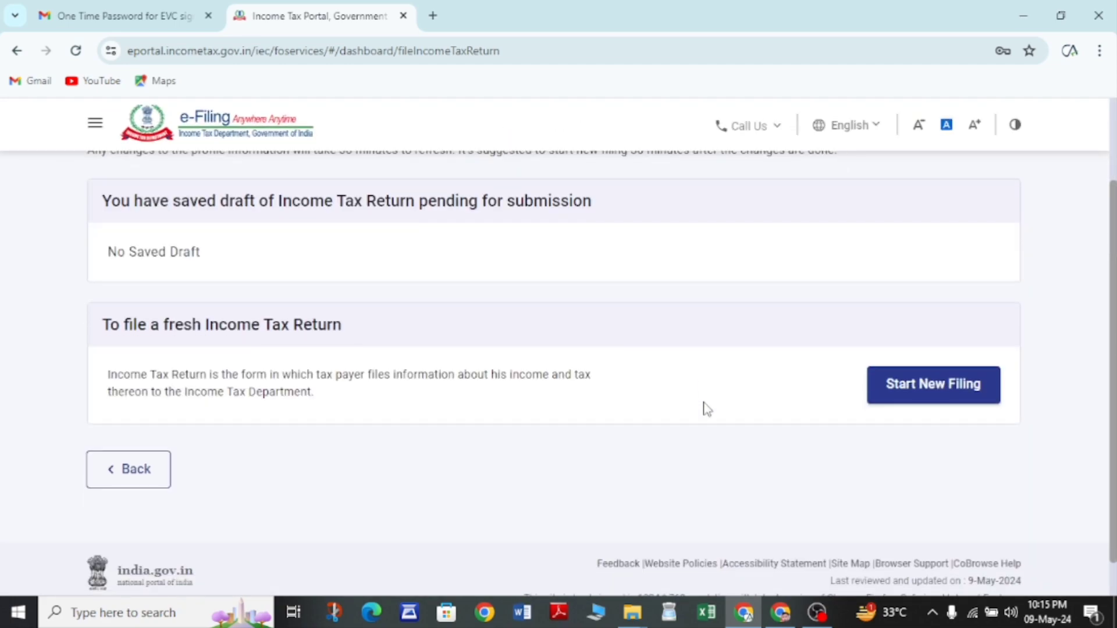
{"action": "left_click", "coordinate": [913, 404]}
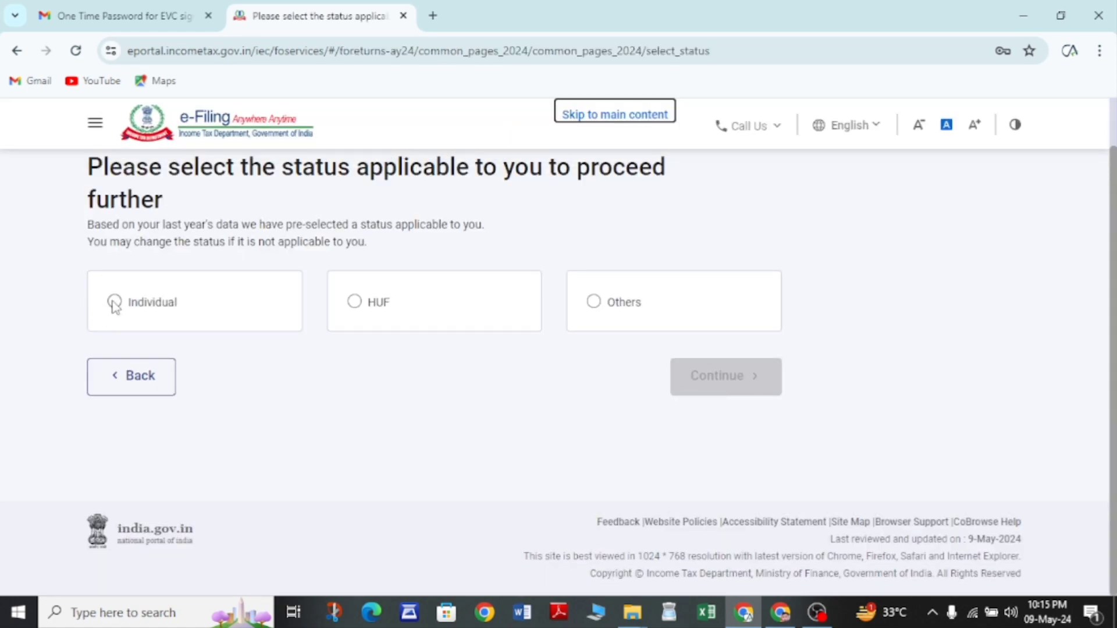
{"action": "left_click", "coordinate": [114, 302]}
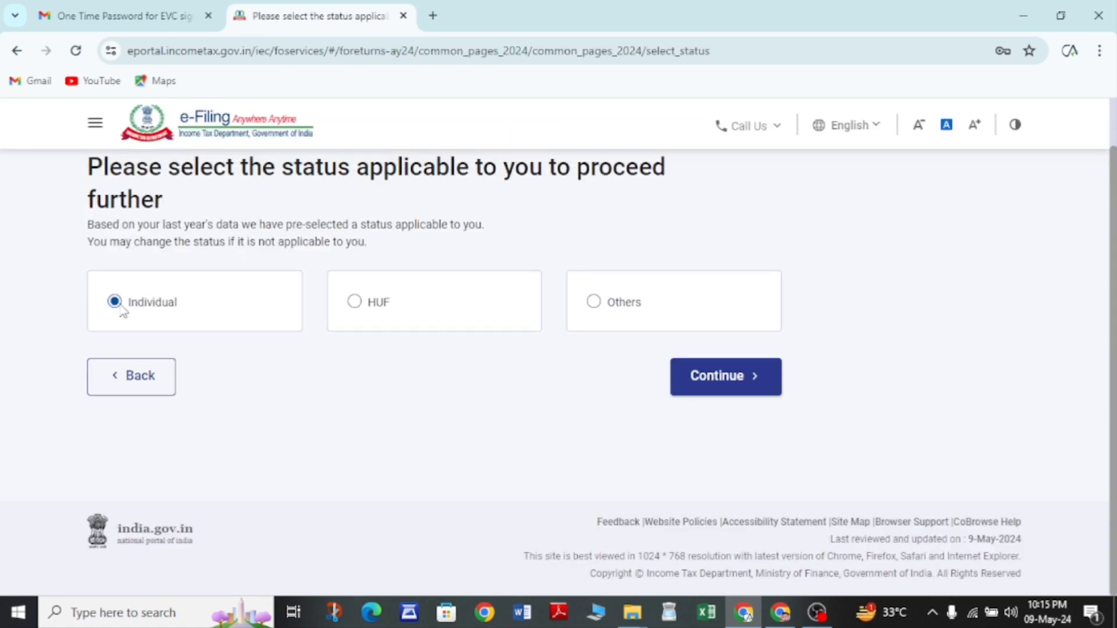
{"action": "left_click", "coordinate": [718, 383]}
Choose ITR - 1 as the form to file and proceed with it
{"action": "scroll", "coordinate": [536, 441], "scroll_direction": "down", "scroll_amount": 2}
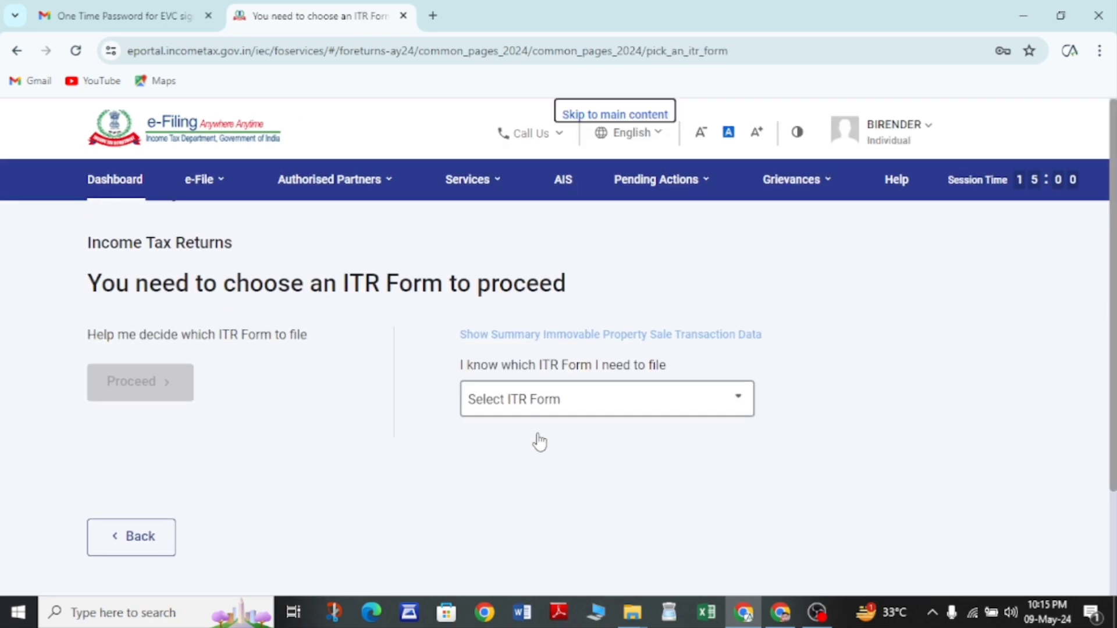
{"action": "left_click", "coordinate": [532, 301]}
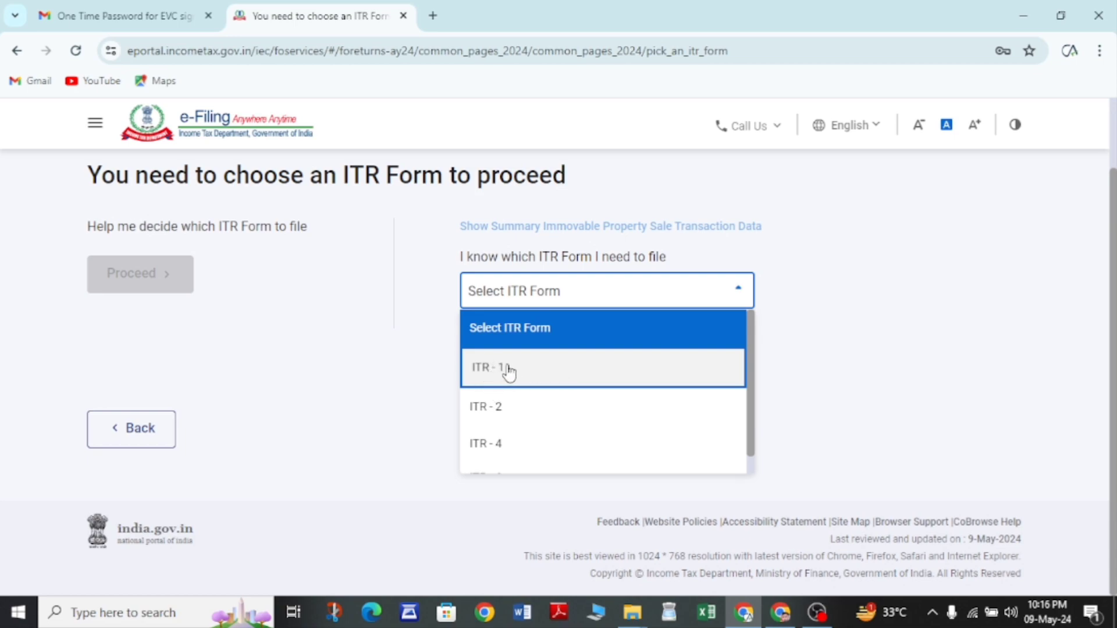
{"action": "scroll", "coordinate": [507, 370], "scroll_direction": "down", "scroll_amount": 1}
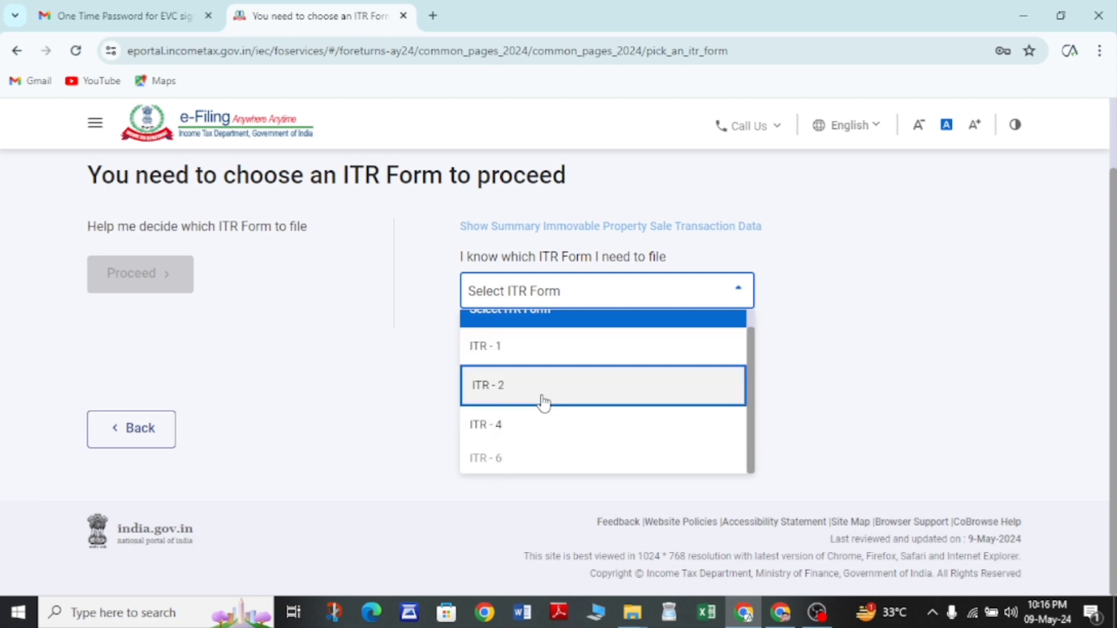
{"action": "left_click", "coordinate": [504, 351]}
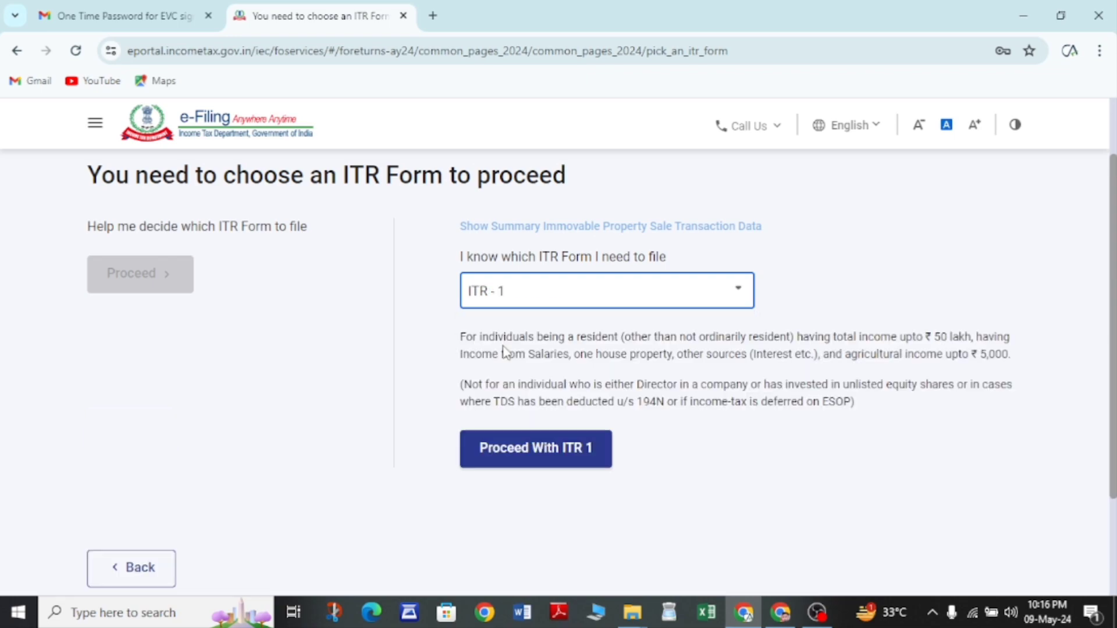
{"action": "scroll", "coordinate": [424, 382], "scroll_direction": "up", "scroll_amount": 2}
{"action": "scroll", "coordinate": [424, 382], "scroll_direction": "down", "scroll_amount": 3}
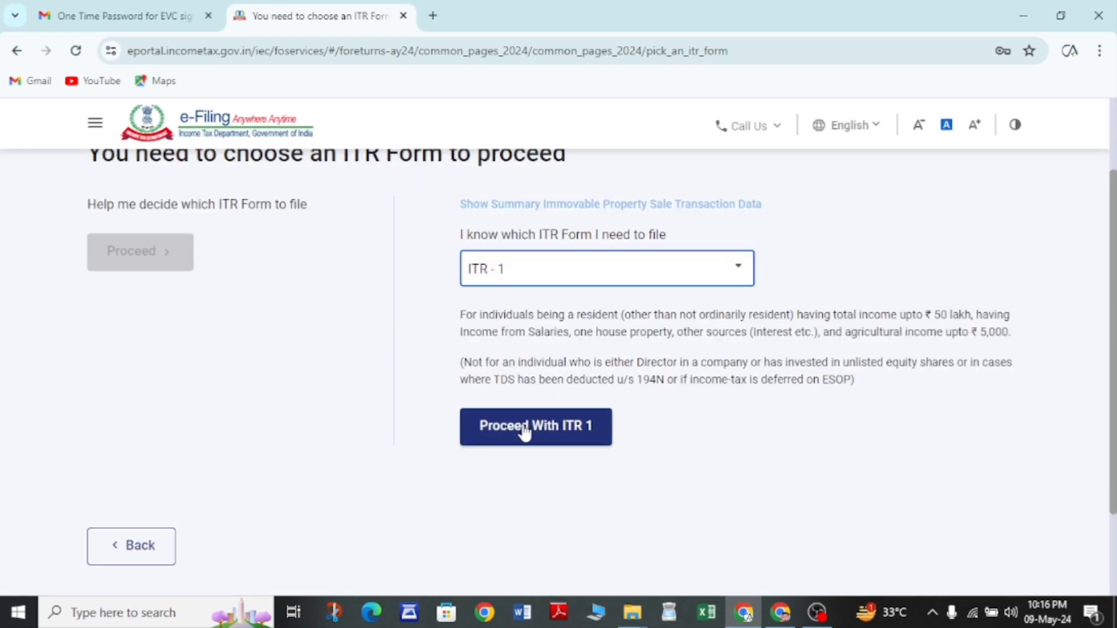
{"action": "left_click", "coordinate": [524, 429]}
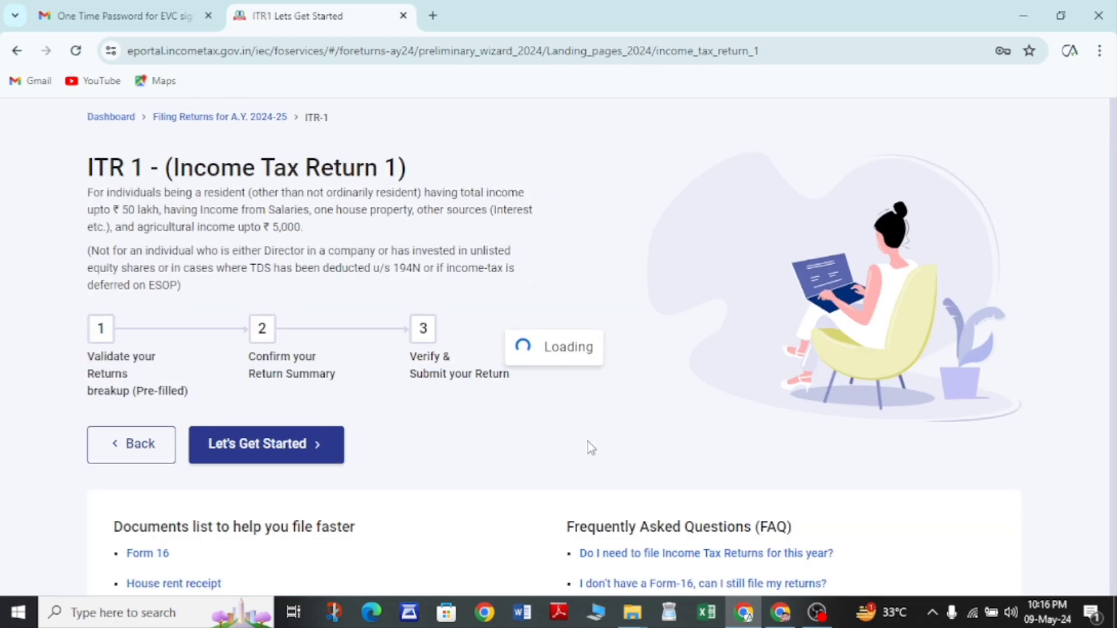
Get started with the ITR 1 return to reach the questions about the reason for filing
{"action": "scroll", "coordinate": [334, 460], "scroll_direction": "down", "scroll_amount": 1}
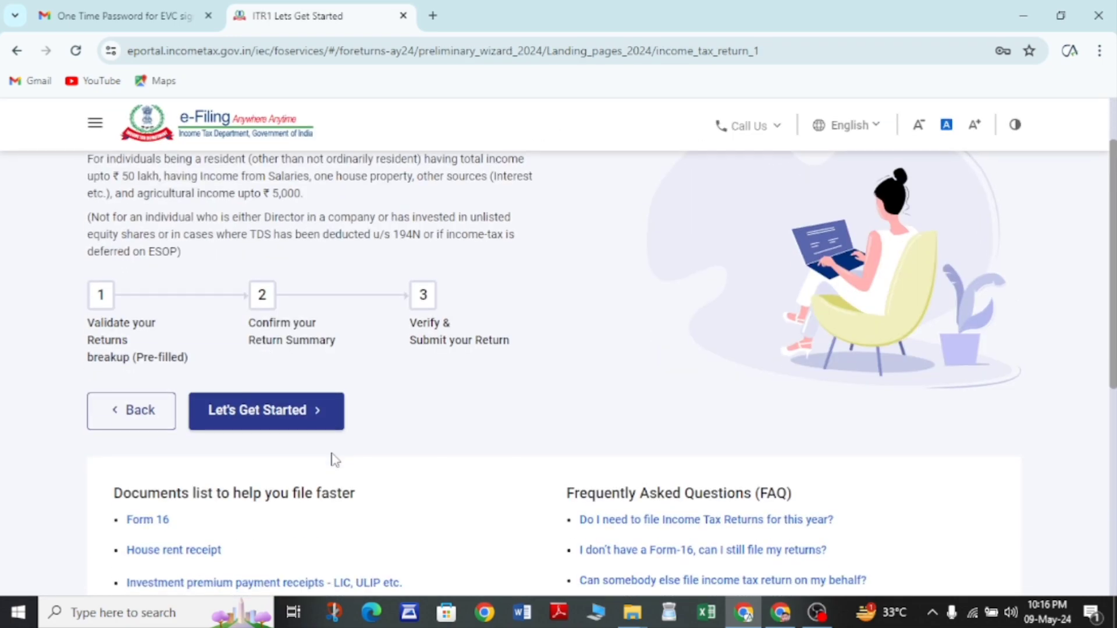
{"action": "left_click", "coordinate": [241, 413]}
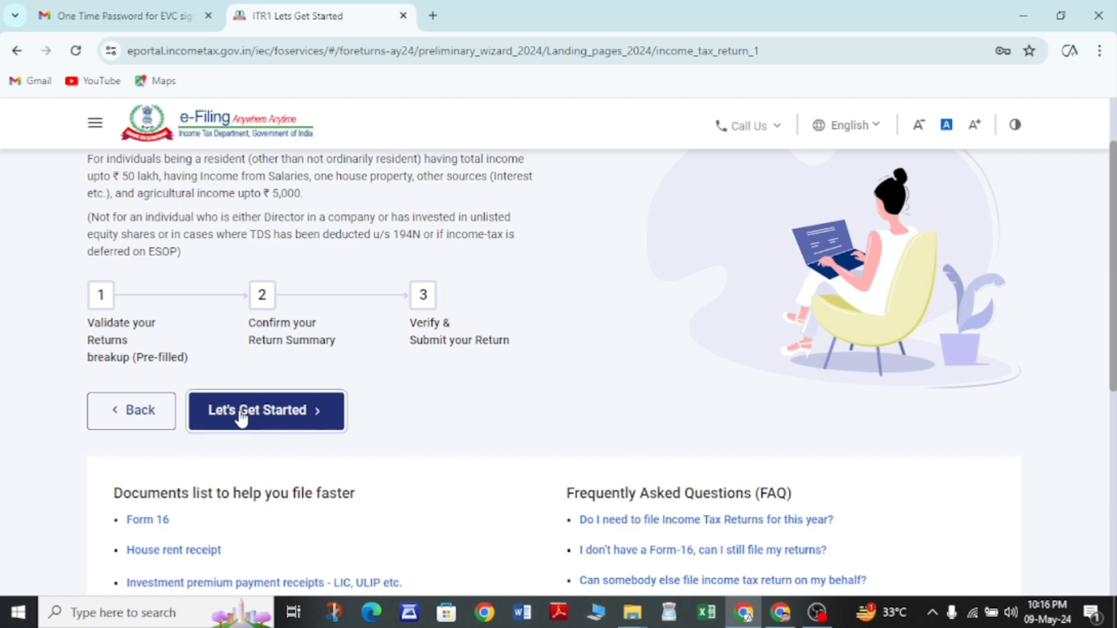
{"action": "key", "text": "alt+Tab"}
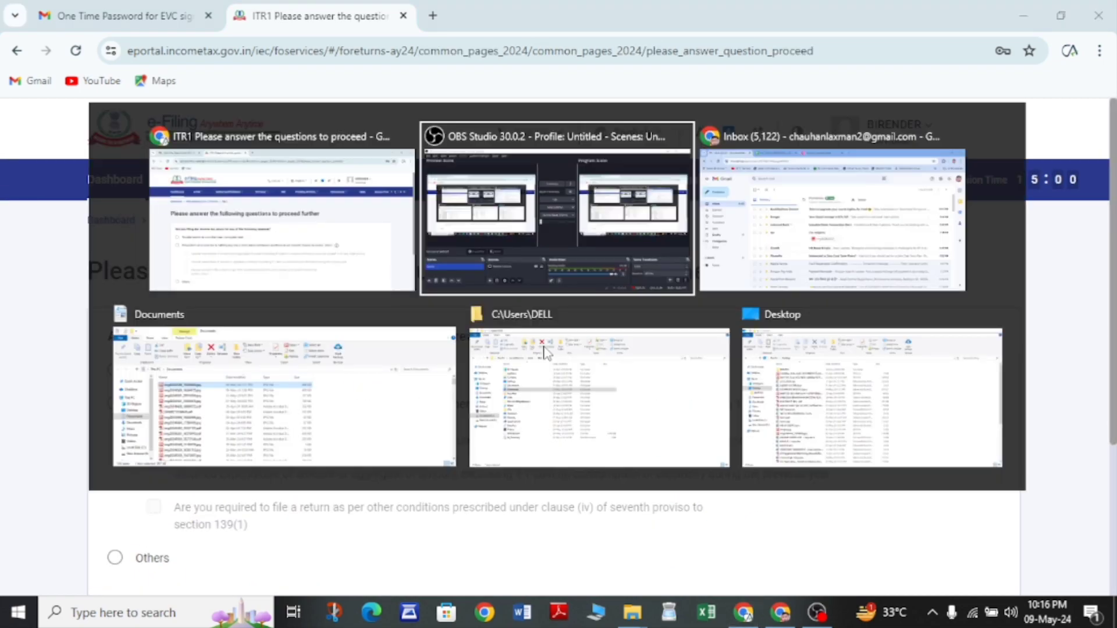
{"action": "key", "text": "alt+Tab"}
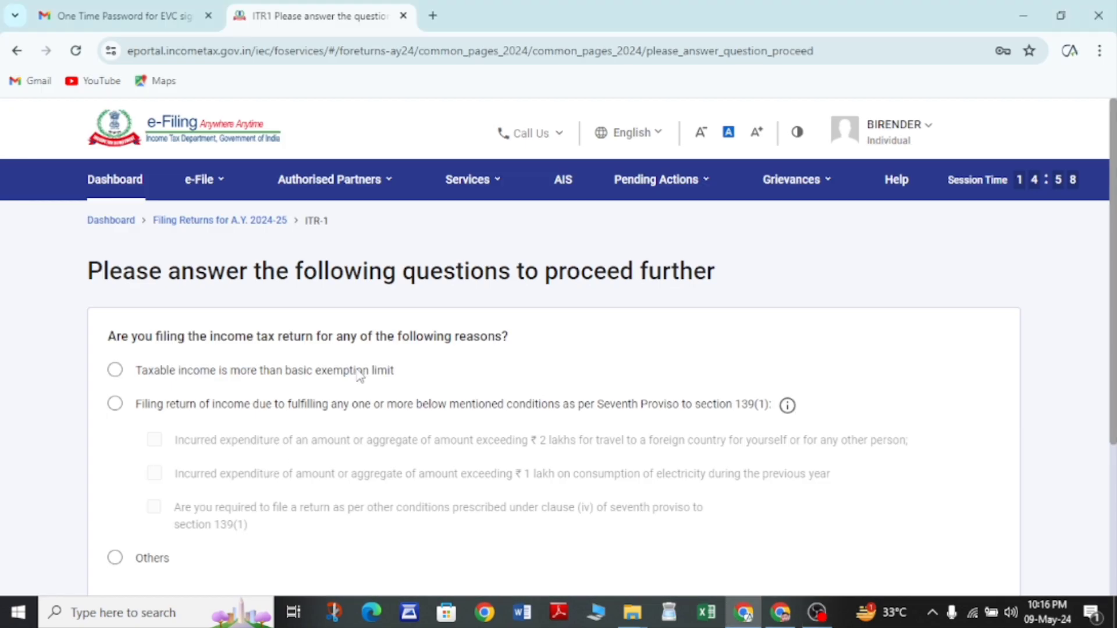
Try the taxable income and Seventh Proviso options as the reason for filing the return
{"action": "scroll", "coordinate": [375, 361], "scroll_direction": "down", "scroll_amount": 3}
{"action": "scroll", "coordinate": [374, 361], "scroll_direction": "up", "scroll_amount": 3}
{"action": "scroll", "coordinate": [299, 387], "scroll_direction": "down", "scroll_amount": 1}
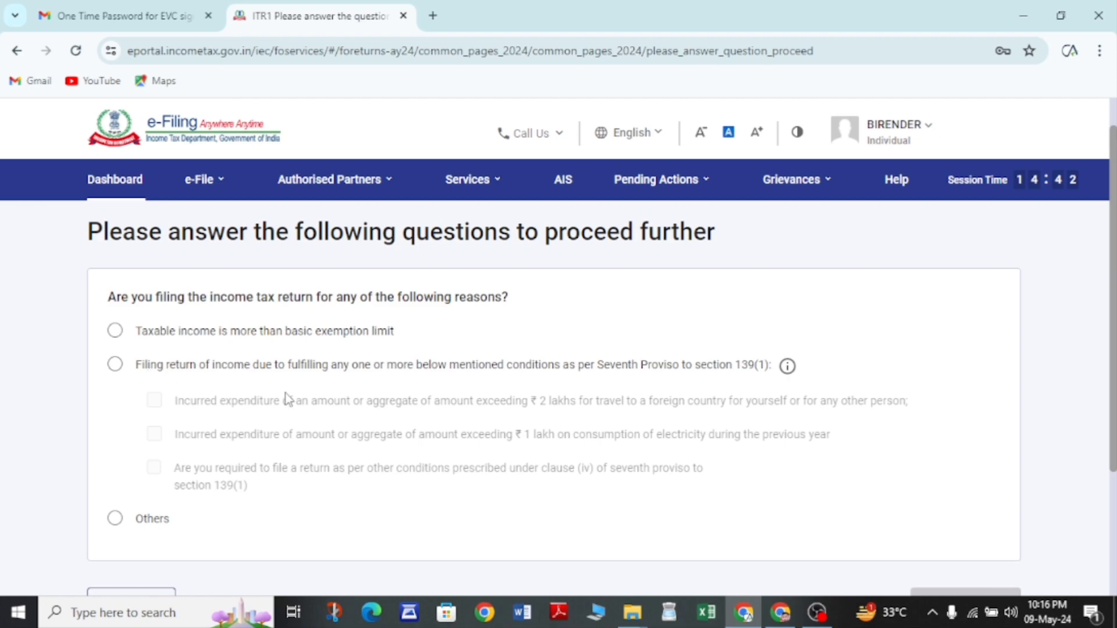
{"action": "left_click", "coordinate": [115, 364]}
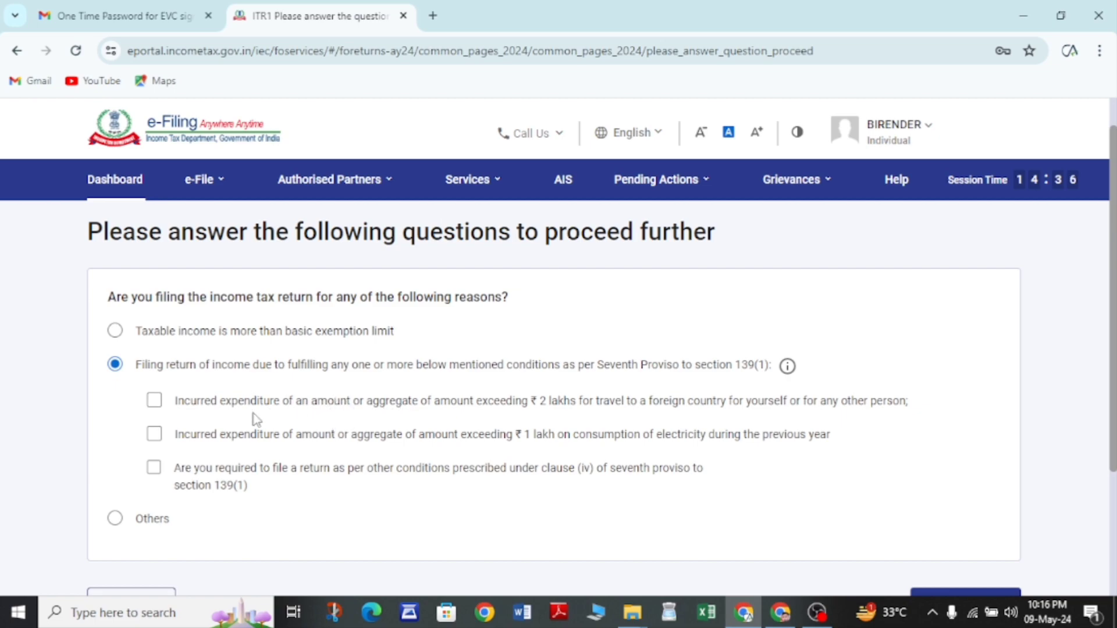
{"action": "left_click", "coordinate": [116, 332]}
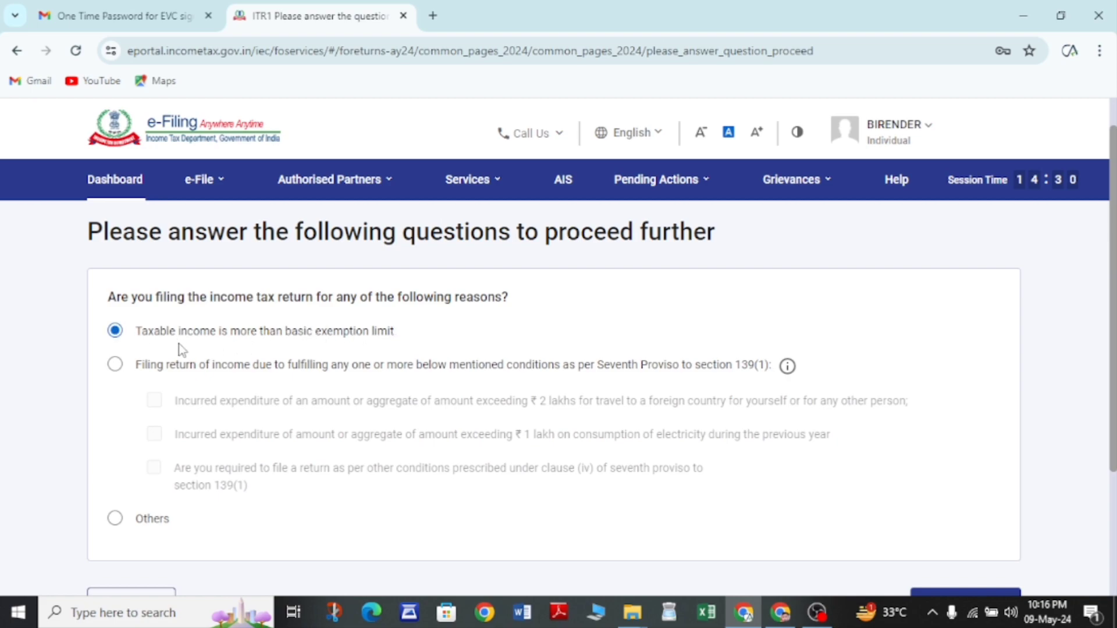
{"action": "left_click", "coordinate": [115, 365]}
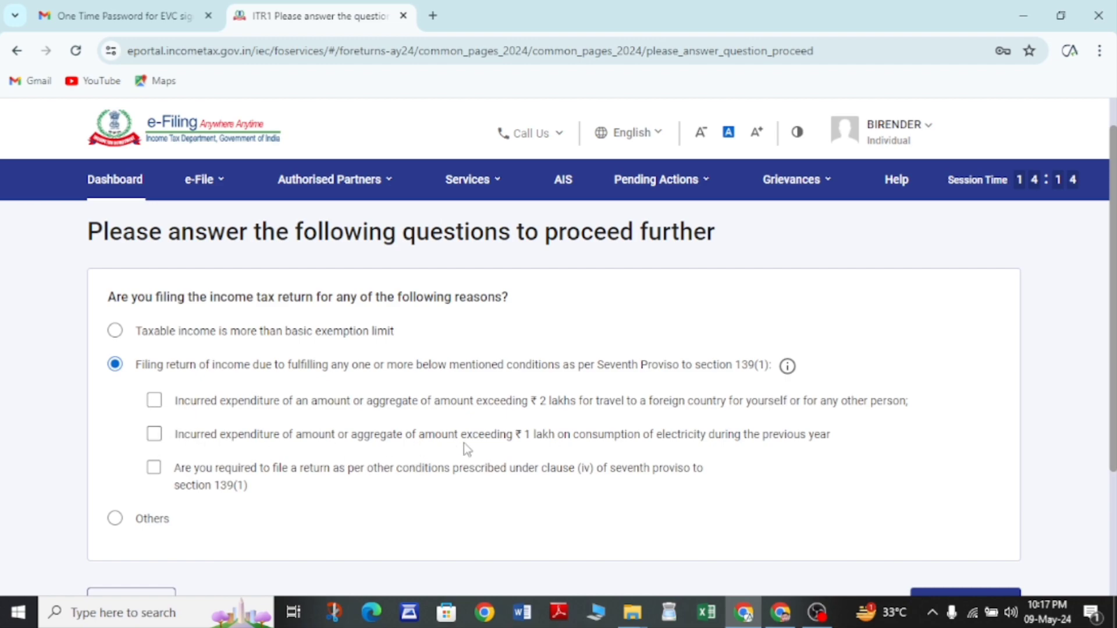
{"action": "left_click_drag", "start_coordinate": [507, 435], "coordinate": [756, 452]}
Set the reason for filing the return to Others and continue to the pre-filled return
{"action": "left_click", "coordinate": [114, 518]}
{"action": "scroll", "coordinate": [247, 513], "scroll_direction": "down", "scroll_amount": 3}
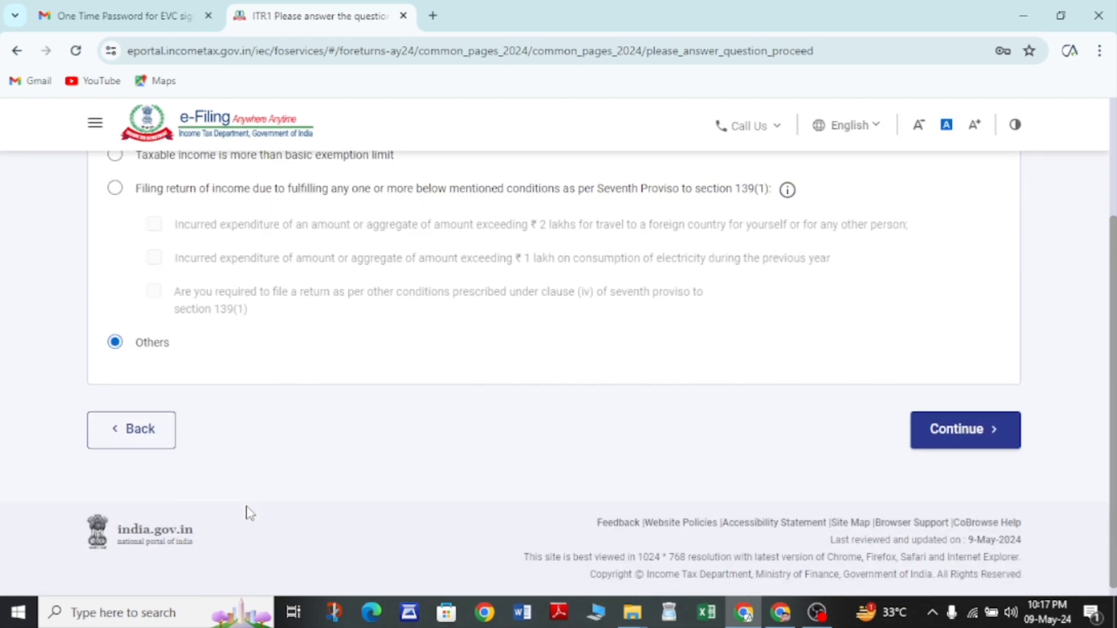
{"action": "scroll", "coordinate": [249, 513], "scroll_direction": "up", "scroll_amount": 2}
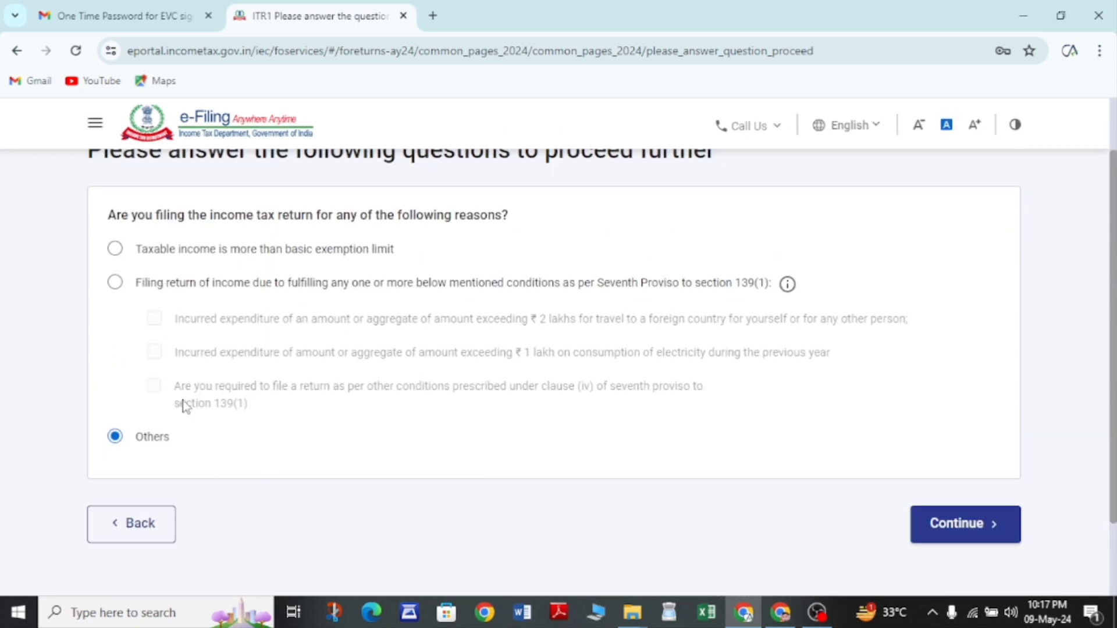
{"action": "left_click", "coordinate": [954, 539]}
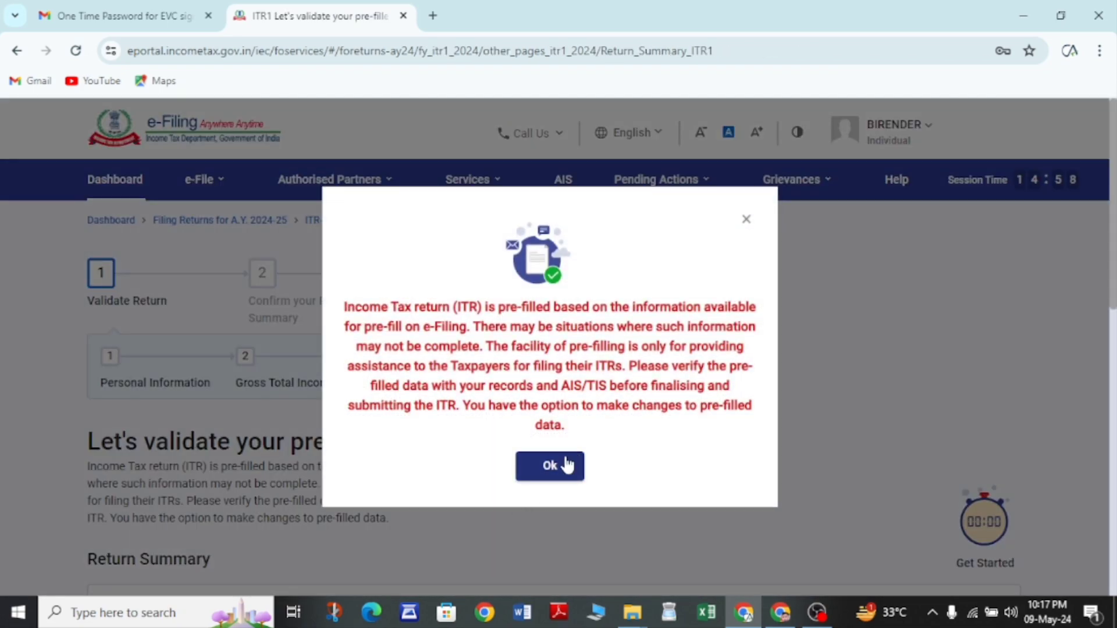
Acknowledge the pre-filled data notice, and open the Personal Information section from the return summary for verification
{"action": "left_click", "coordinate": [548, 466]}
{"action": "scroll", "coordinate": [549, 471], "scroll_direction": "down", "scroll_amount": 10}
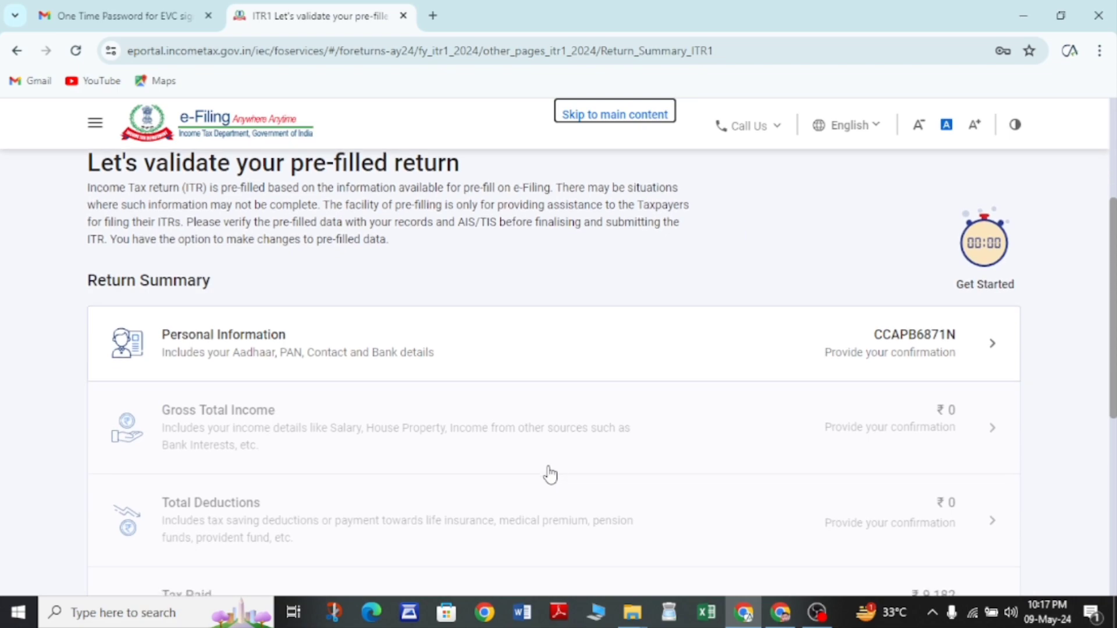
{"action": "scroll", "coordinate": [549, 474], "scroll_direction": "up", "scroll_amount": 3}
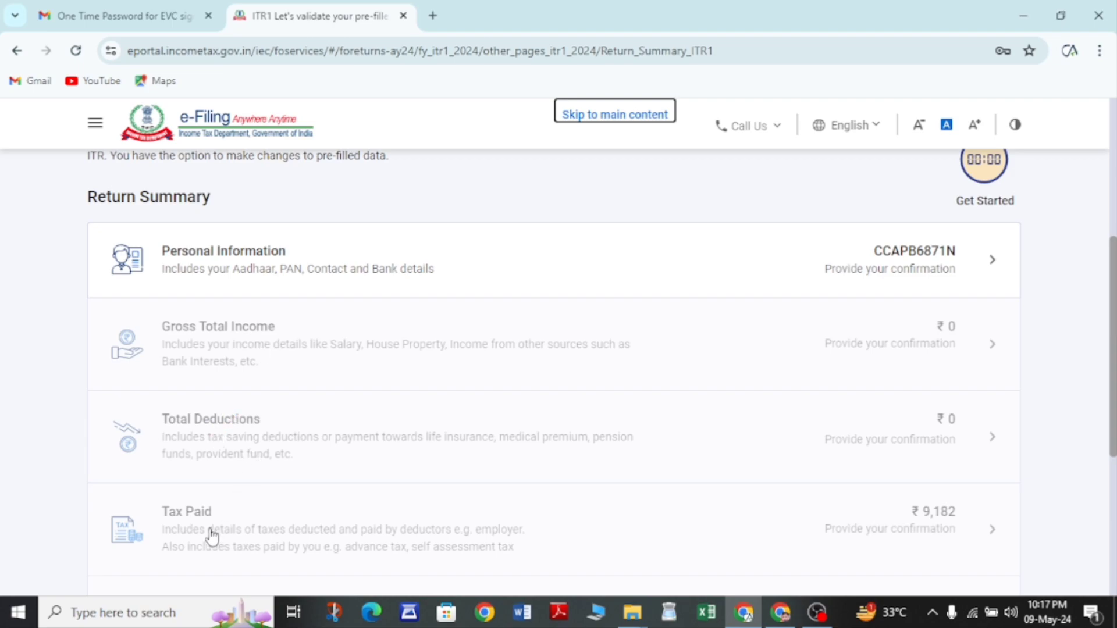
{"action": "scroll", "coordinate": [211, 532], "scroll_direction": "down", "scroll_amount": 3}
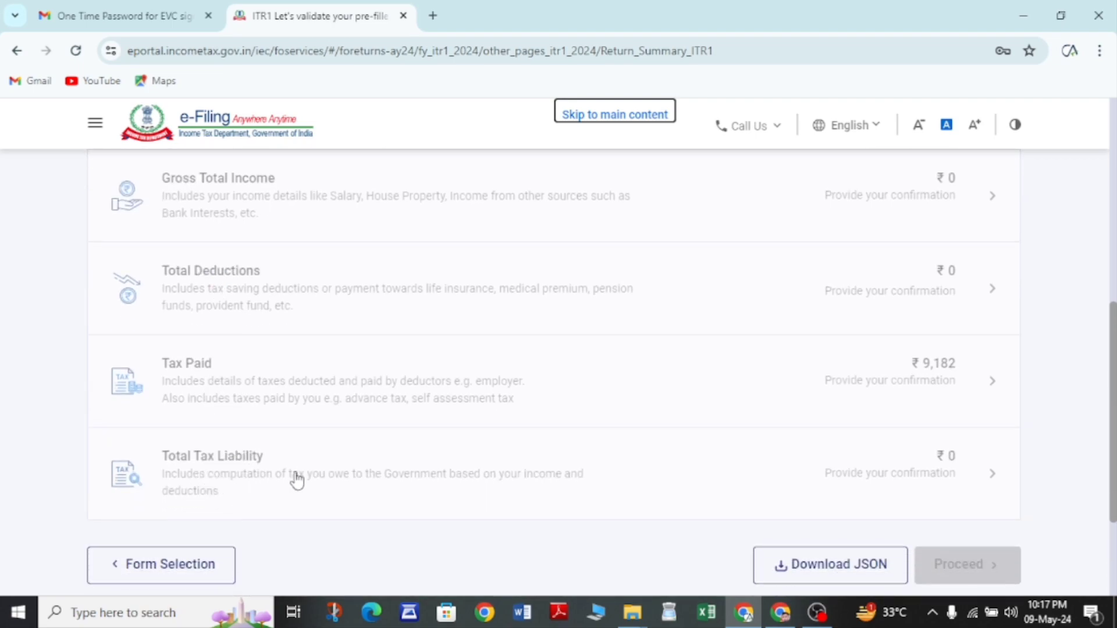
{"action": "scroll", "coordinate": [565, 469], "scroll_direction": "up", "scroll_amount": 2}
{"action": "scroll", "coordinate": [571, 468], "scroll_direction": "up", "scroll_amount": 2}
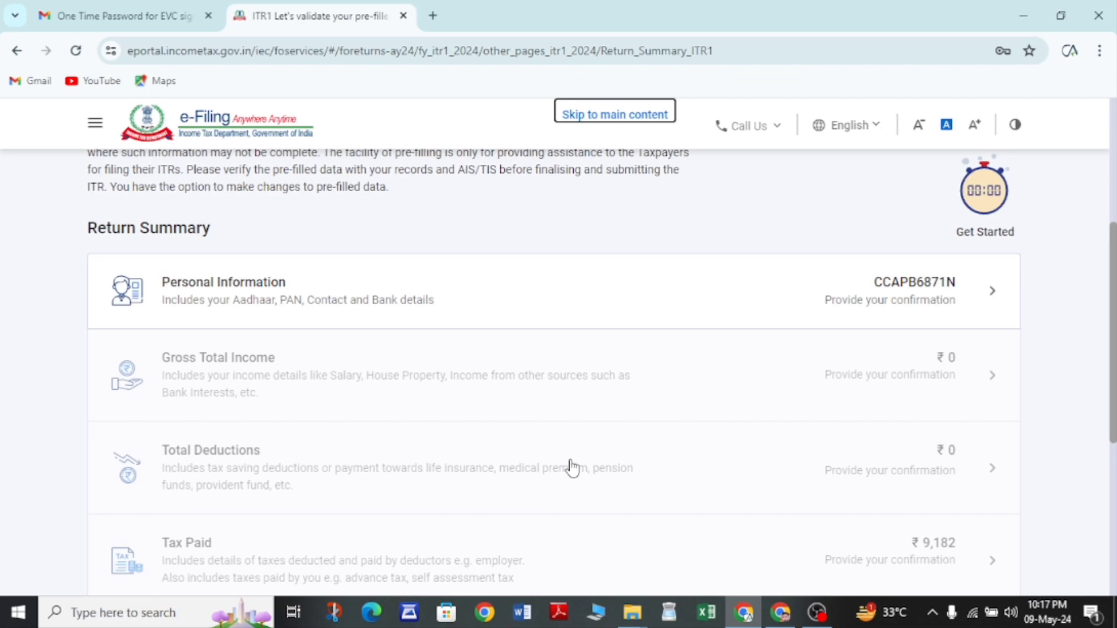
{"action": "scroll", "coordinate": [473, 369], "scroll_direction": "up", "scroll_amount": 2}
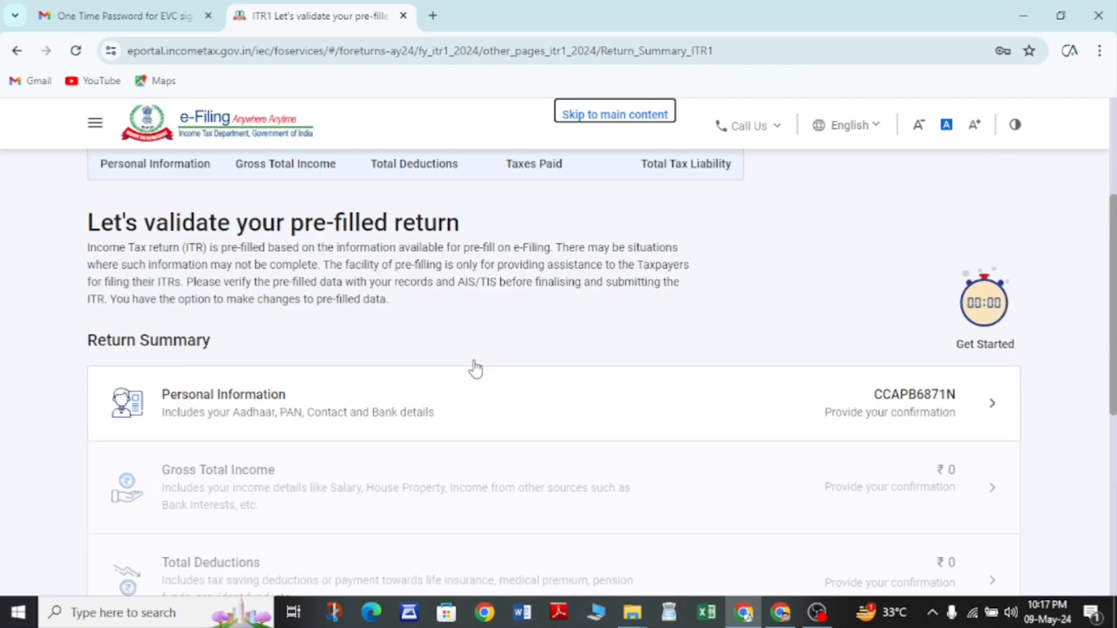
{"action": "left_click", "coordinate": [282, 356]}
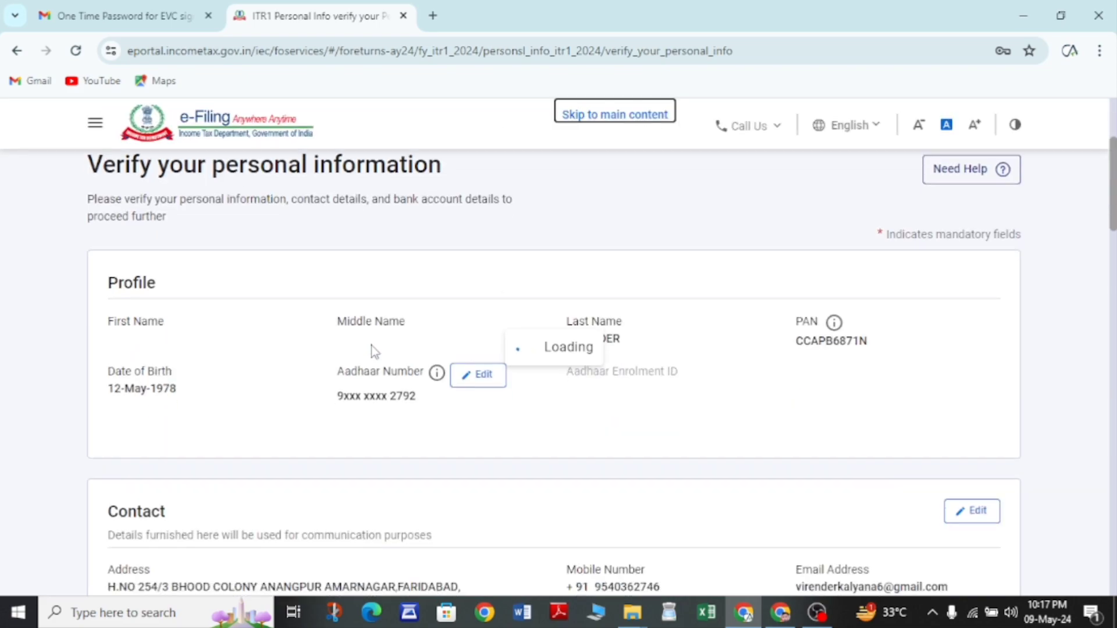
{"action": "scroll", "coordinate": [236, 353], "scroll_direction": "down", "scroll_amount": 5}
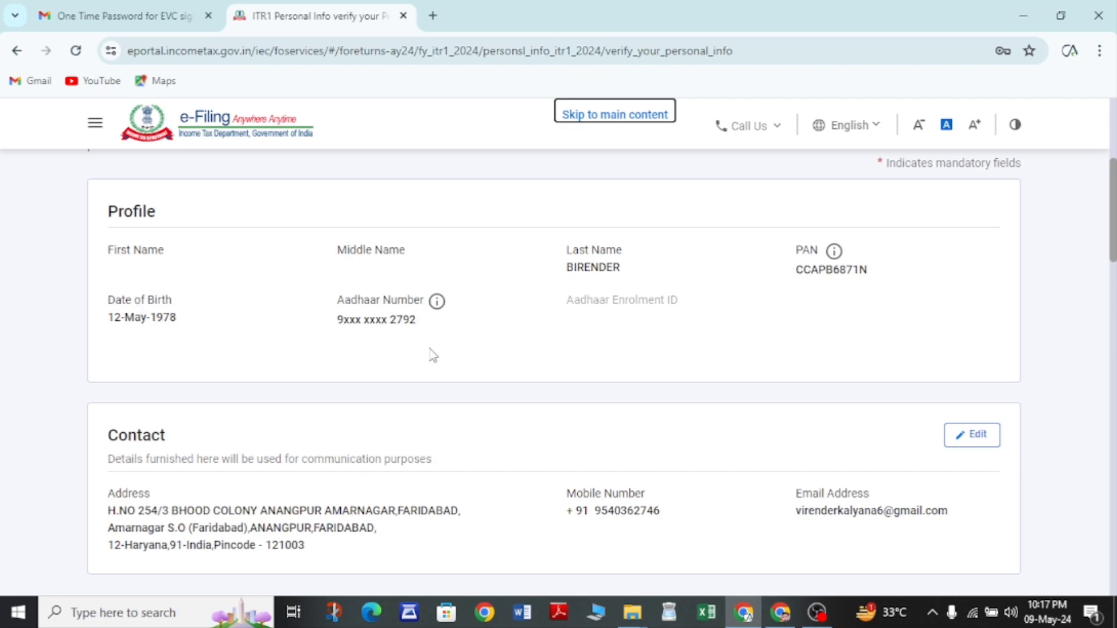
Set the nature of employment to Central Government in the personal information form
{"action": "scroll", "coordinate": [433, 355], "scroll_direction": "down", "scroll_amount": 2}
{"action": "scroll", "coordinate": [433, 368], "scroll_direction": "down", "scroll_amount": 2}
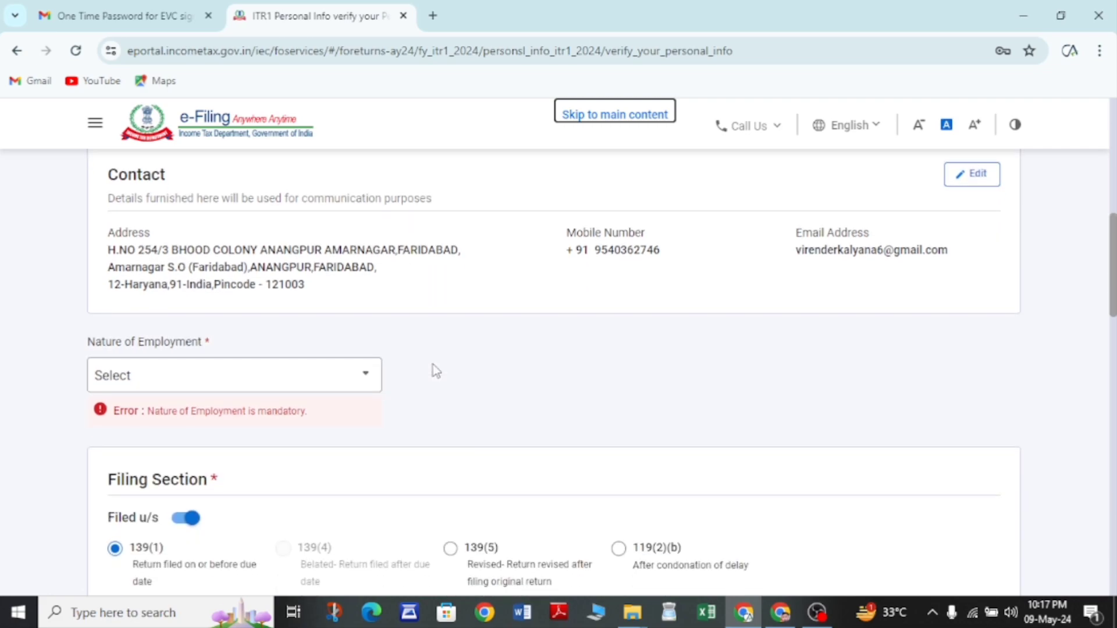
{"action": "left_click", "coordinate": [191, 393]}
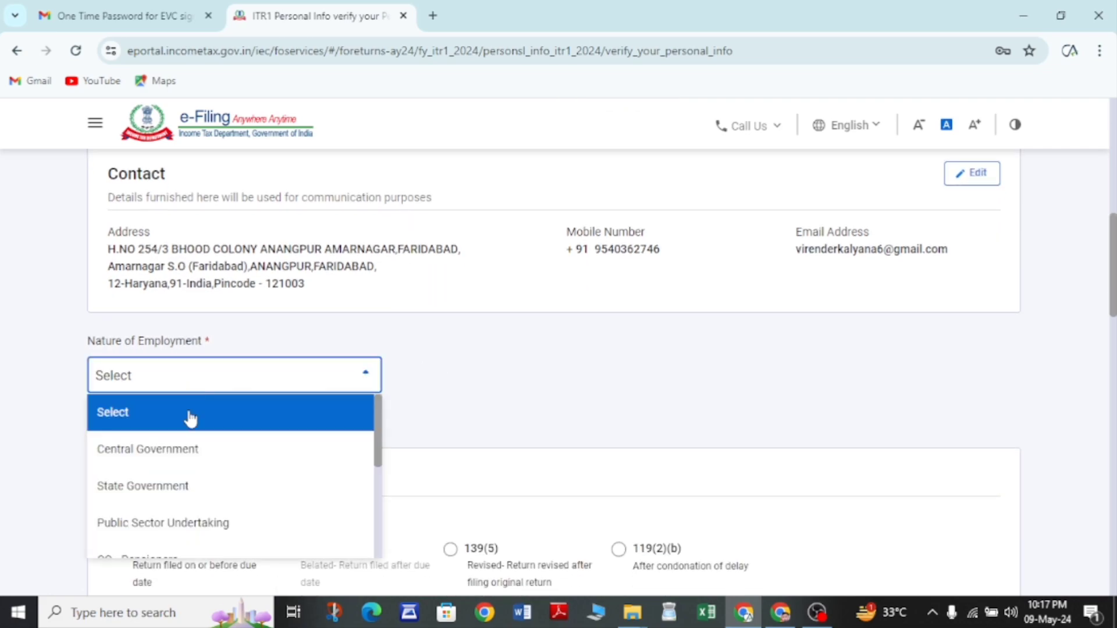
{"action": "left_click", "coordinate": [159, 455]}
{"action": "scroll", "coordinate": [352, 423], "scroll_direction": "down", "scroll_amount": 1}
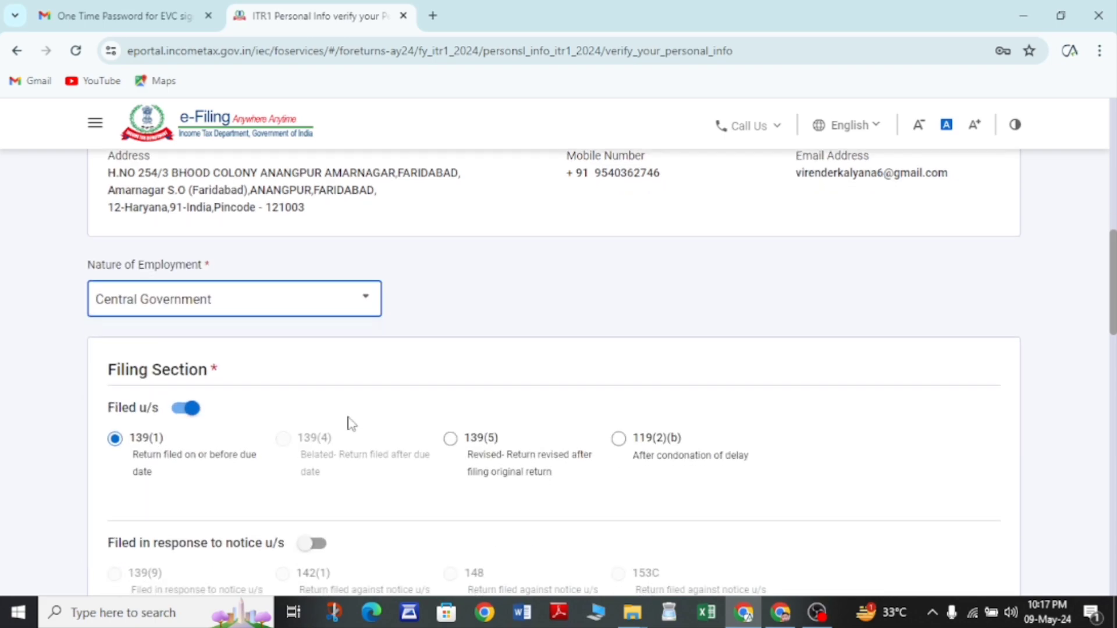
Check the filing section options and answer No to opting out of the new tax regime u/s 115BAC(6)
{"action": "scroll", "coordinate": [351, 423], "scroll_direction": "down", "scroll_amount": 1}
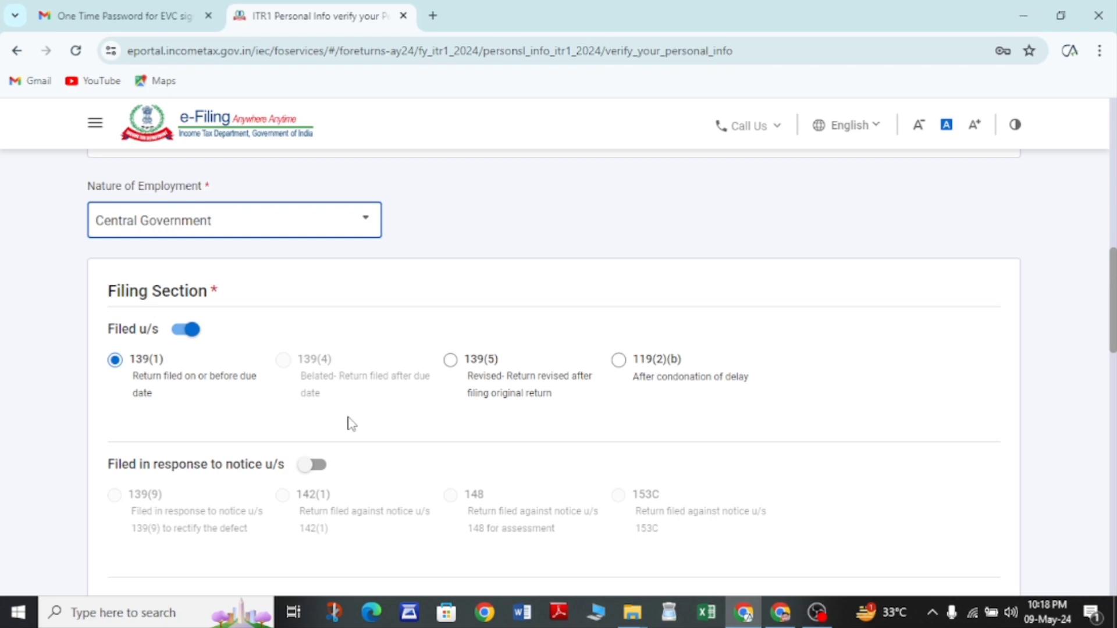
{"action": "scroll", "coordinate": [351, 455], "scroll_direction": "up", "scroll_amount": 6}
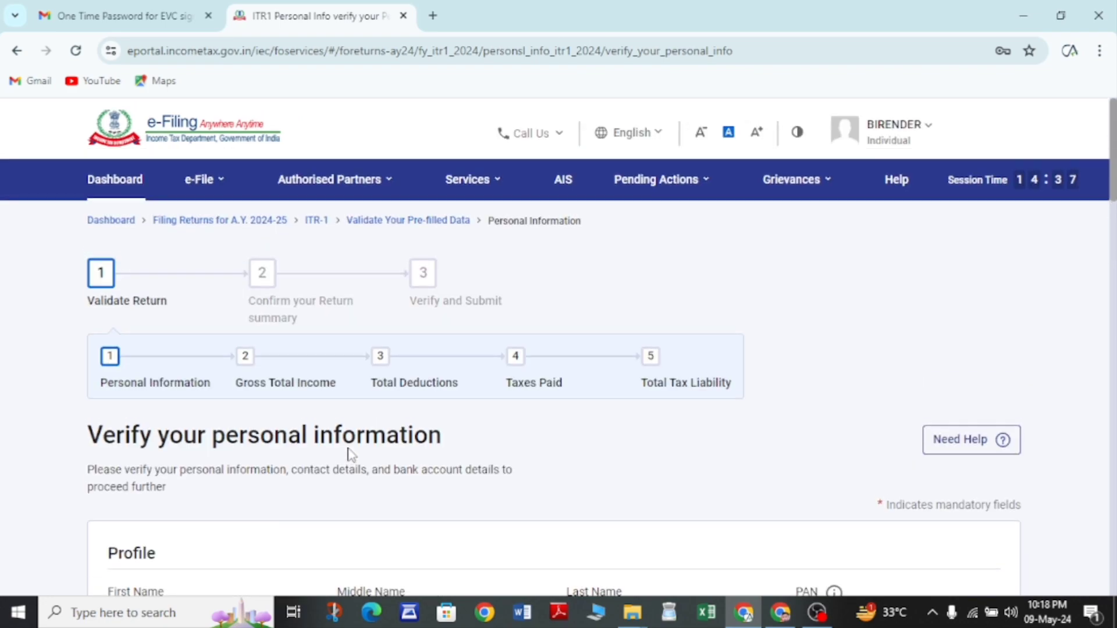
{"action": "scroll", "coordinate": [349, 453], "scroll_direction": "down", "scroll_amount": 7}
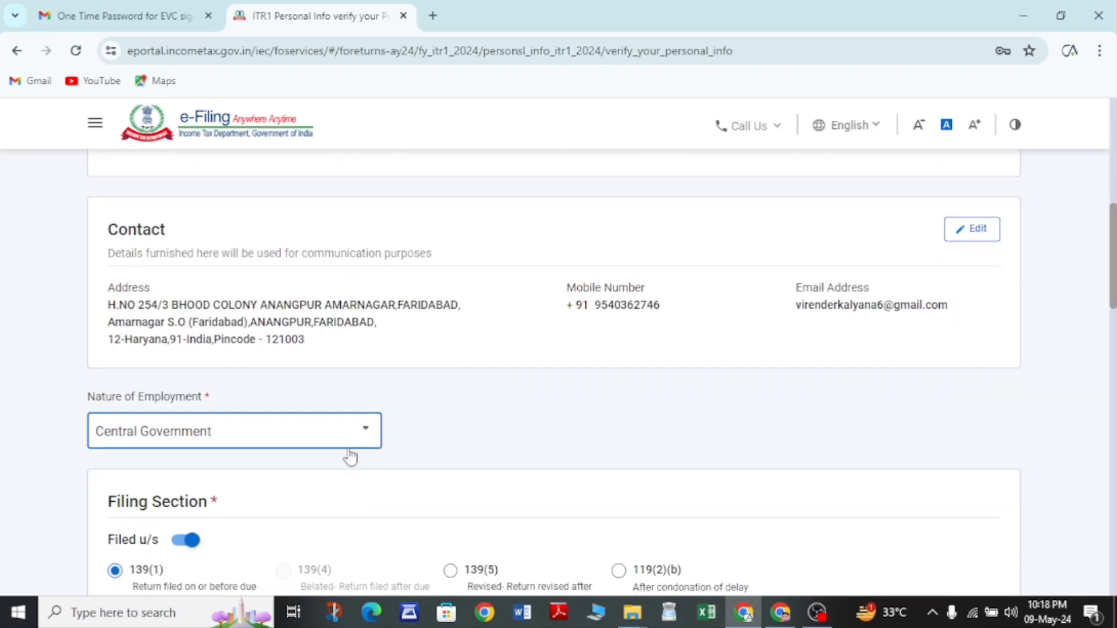
{"action": "scroll", "coordinate": [288, 488], "scroll_direction": "down", "scroll_amount": 4}
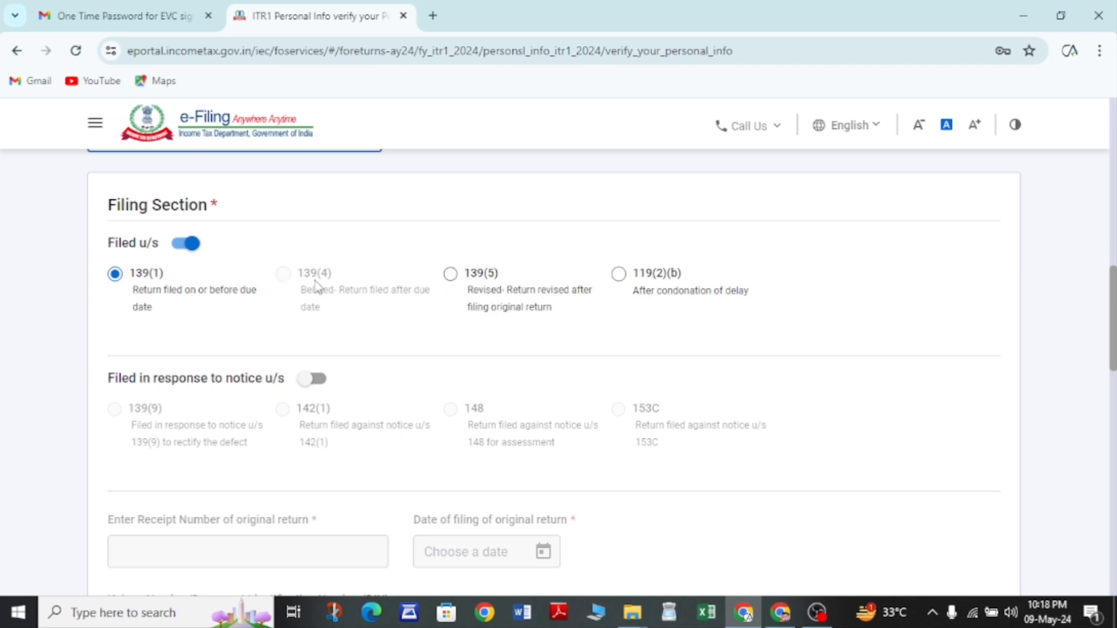
{"action": "scroll", "coordinate": [269, 346], "scroll_direction": "down", "scroll_amount": 4}
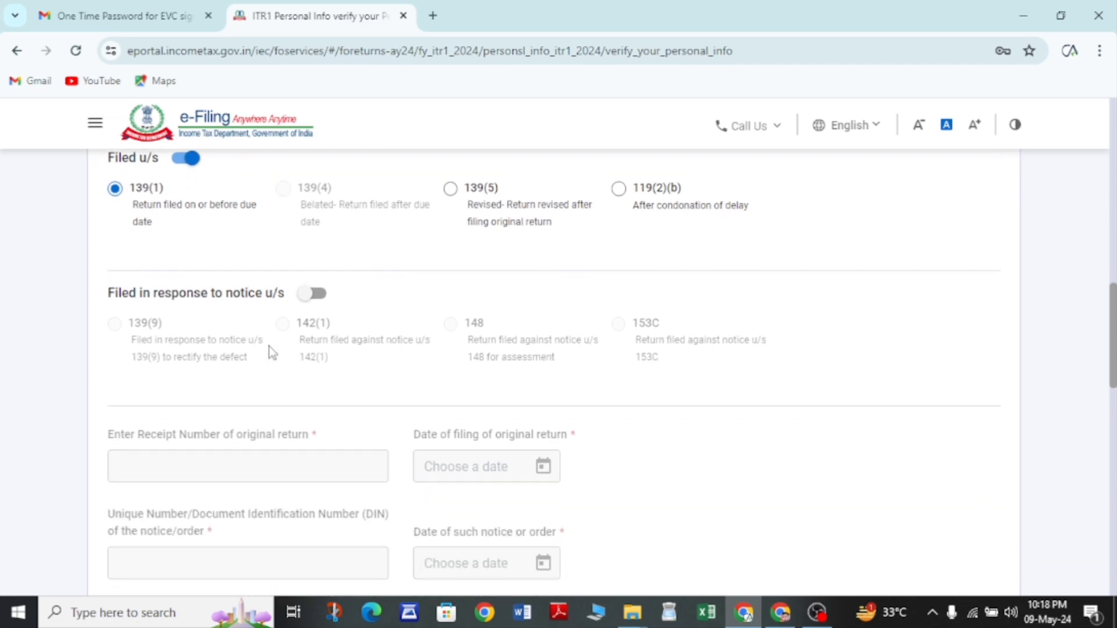
{"action": "scroll", "coordinate": [268, 345], "scroll_direction": "down", "scroll_amount": 3}
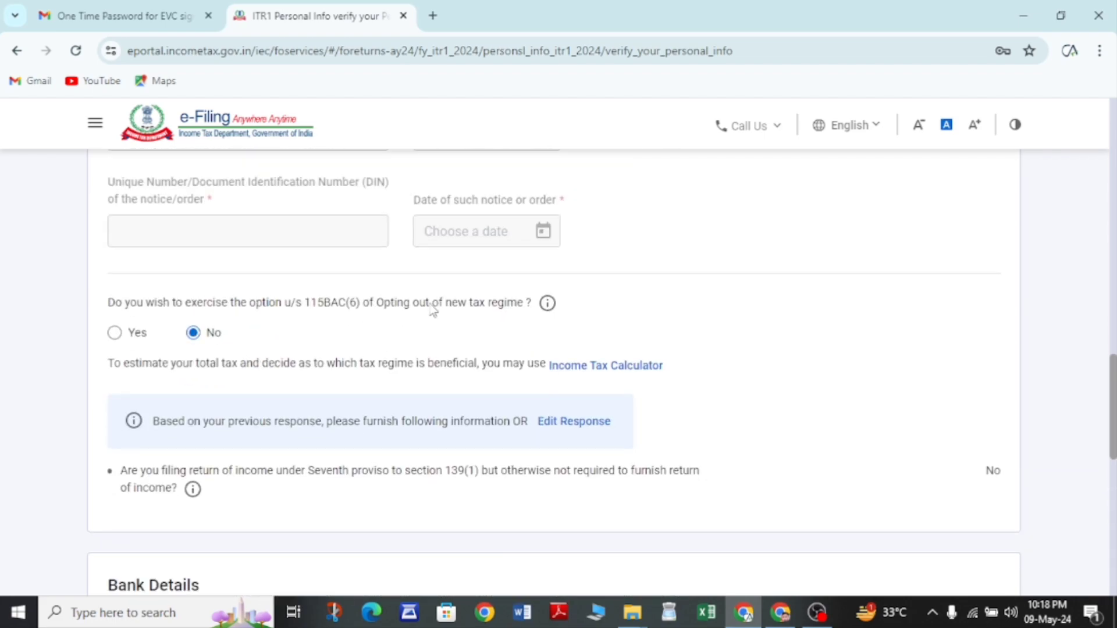
{"action": "left_click_drag", "start_coordinate": [384, 307], "coordinate": [501, 309]}
{"action": "left_click", "coordinate": [224, 333]}
{"action": "scroll", "coordinate": [226, 330], "scroll_direction": "down", "scroll_amount": 1}
Check the bank details and confirm the Personal Information section
{"action": "scroll", "coordinate": [115, 288], "scroll_direction": "down", "scroll_amount": 5}
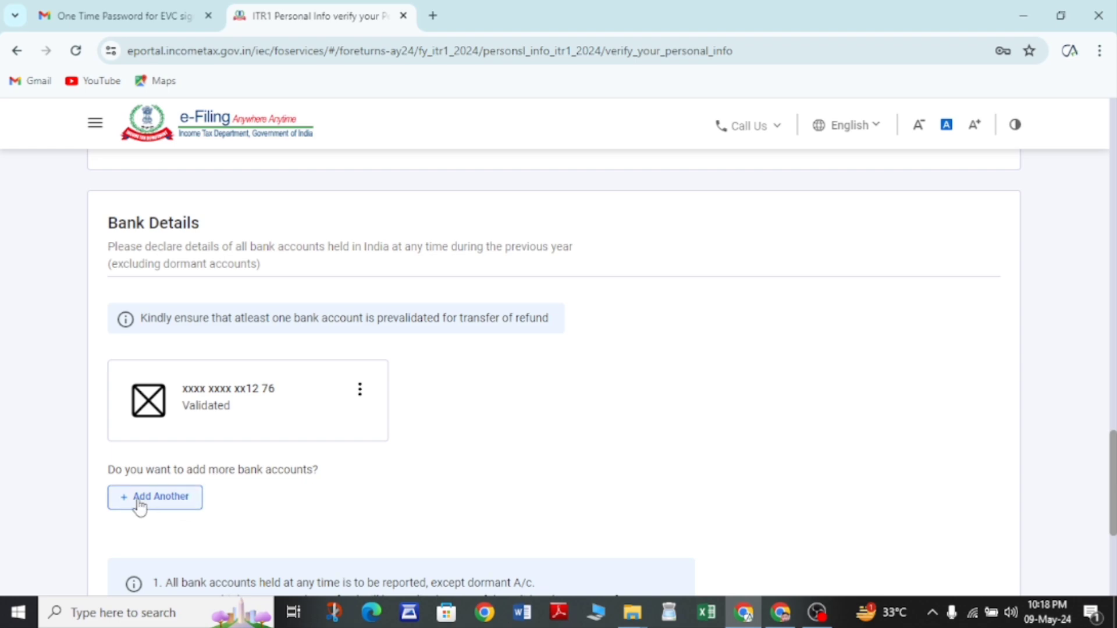
{"action": "scroll", "coordinate": [140, 507], "scroll_direction": "down", "scroll_amount": 3}
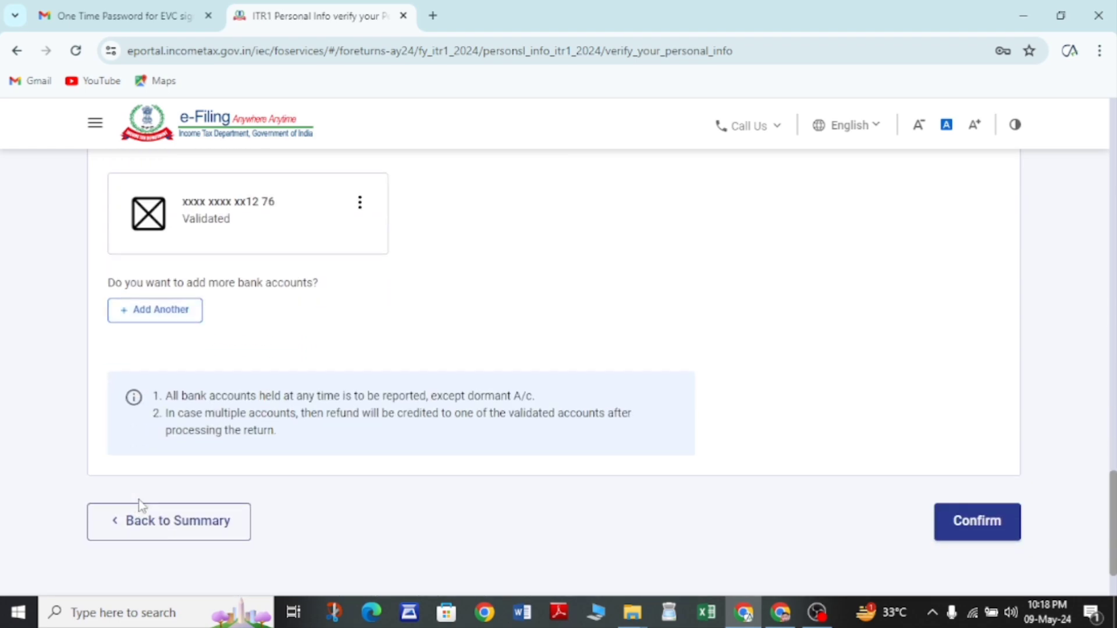
{"action": "left_click", "coordinate": [965, 525]}
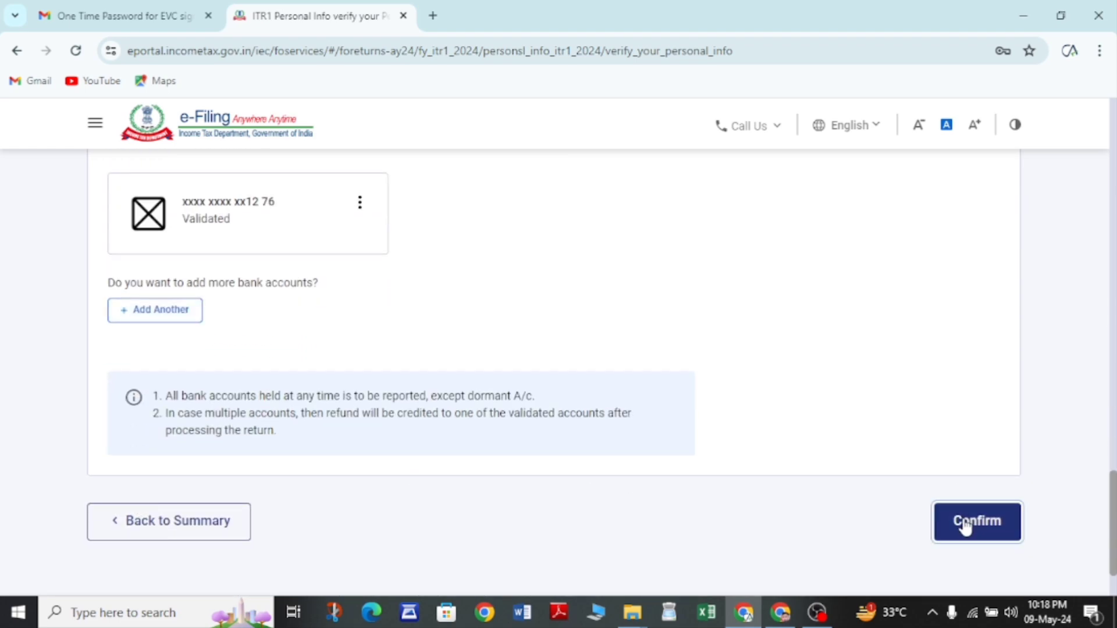
Open the Gross Total Income section from the return summary
{"action": "scroll", "coordinate": [618, 407], "scroll_direction": "down", "scroll_amount": 5}
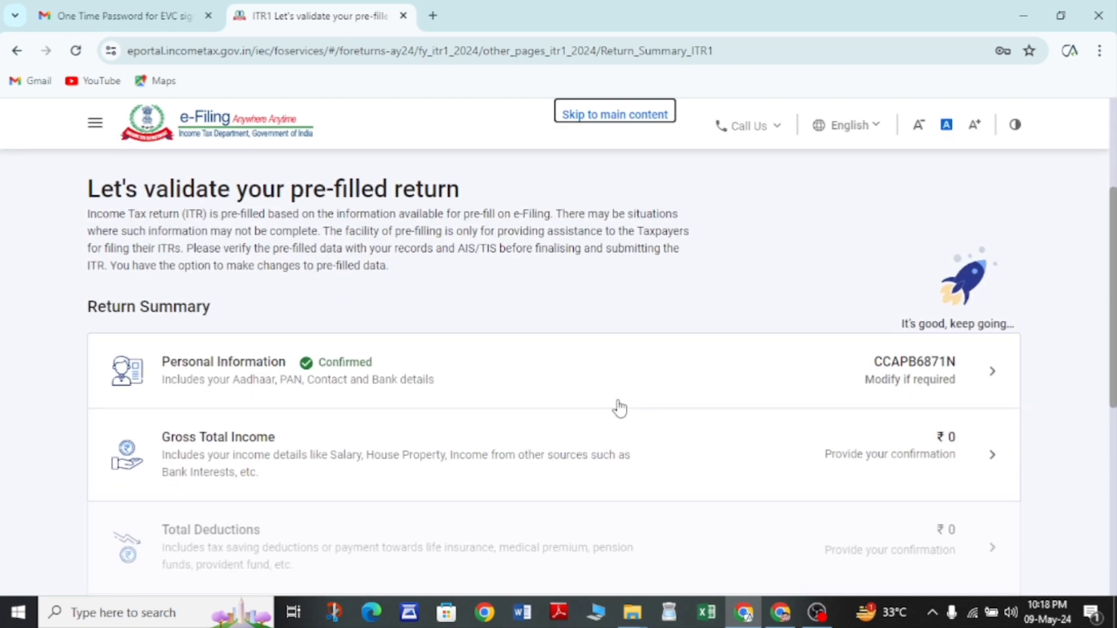
{"action": "scroll", "coordinate": [618, 407], "scroll_direction": "down", "scroll_amount": 1}
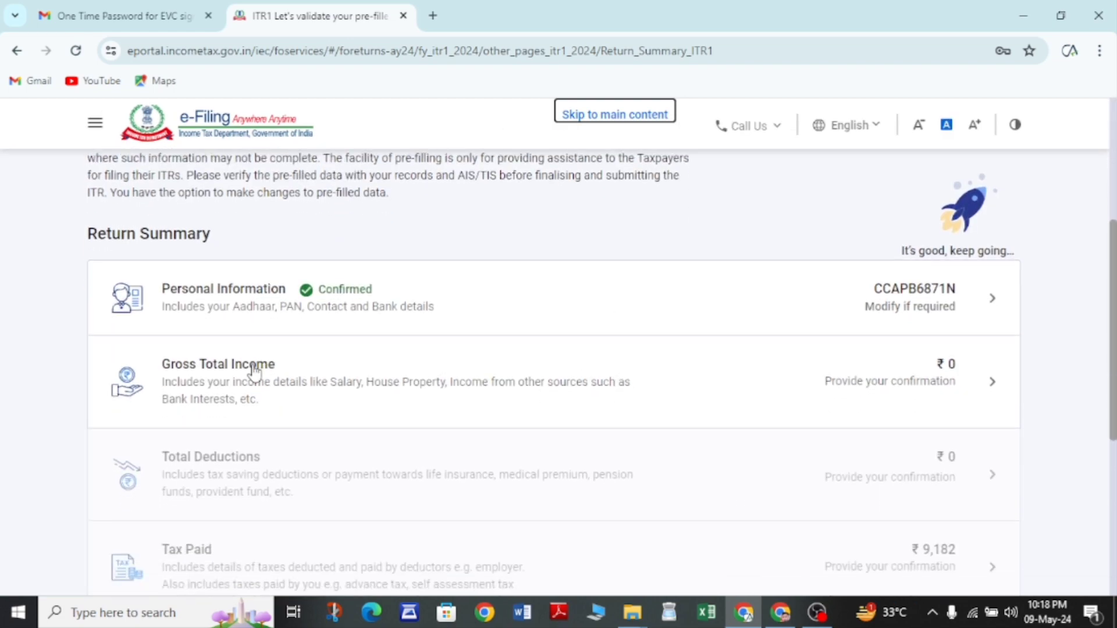
{"action": "left_click", "coordinate": [222, 377]}
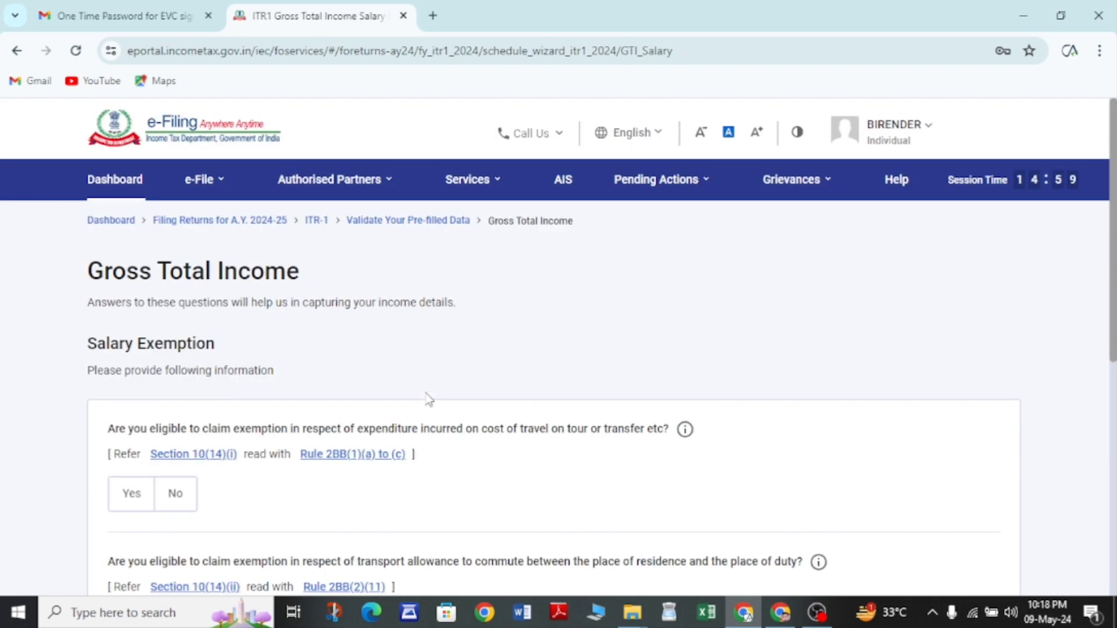
Read the three salary exemption questions on travel expenditure, transport allowance and other exemptions from salary income
{"action": "scroll", "coordinate": [429, 399], "scroll_direction": "down", "scroll_amount": 4}
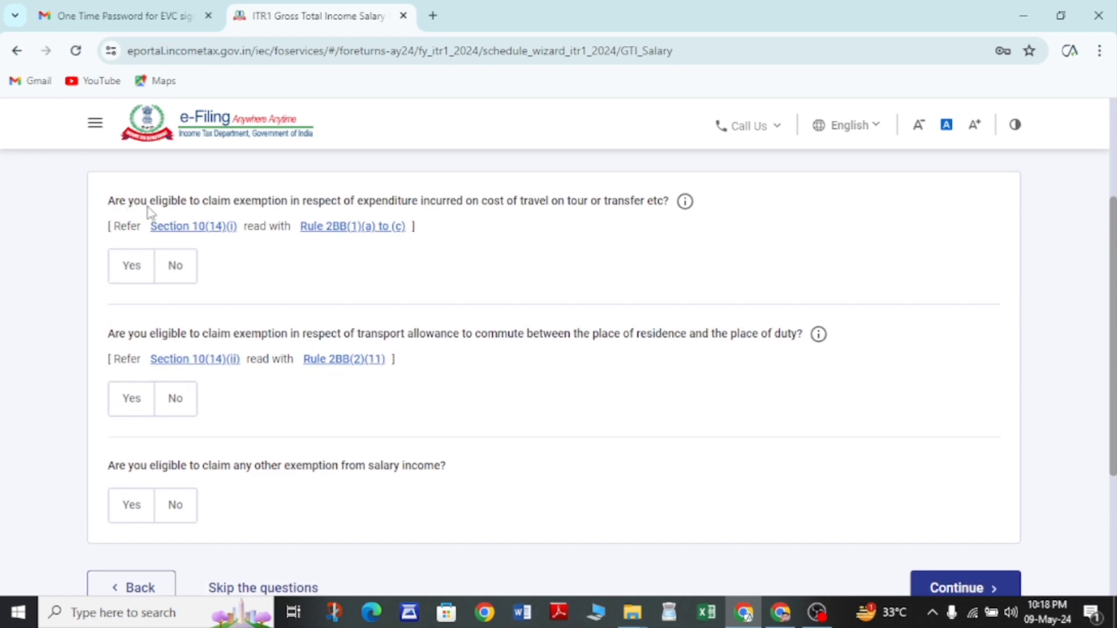
{"action": "left_click_drag", "start_coordinate": [147, 207], "coordinate": [551, 203]}
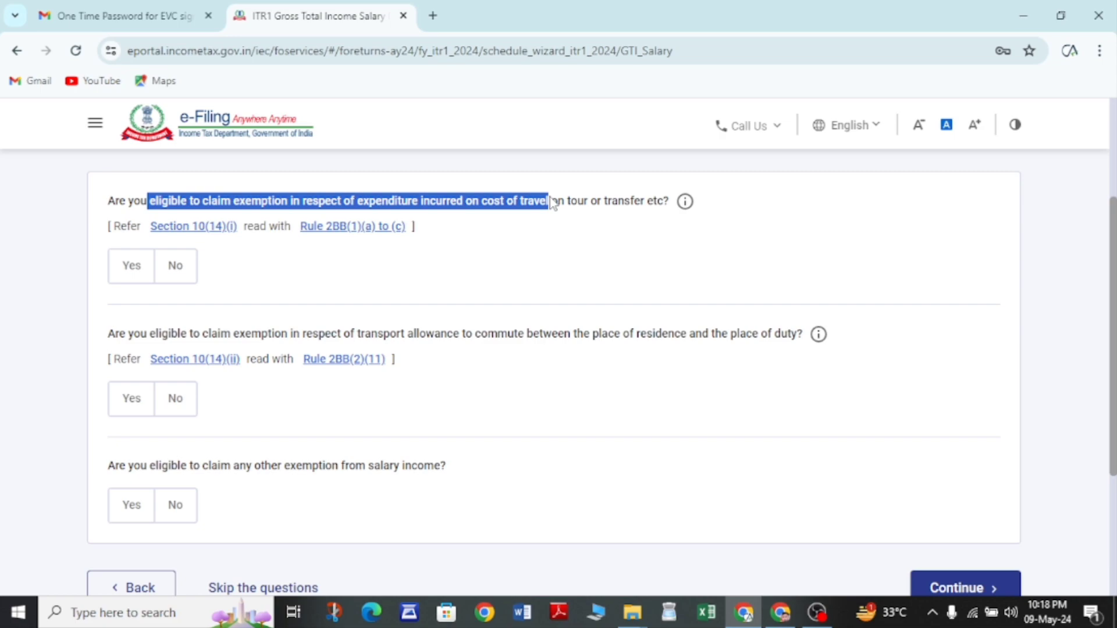
{"action": "left_click", "coordinate": [502, 221]}
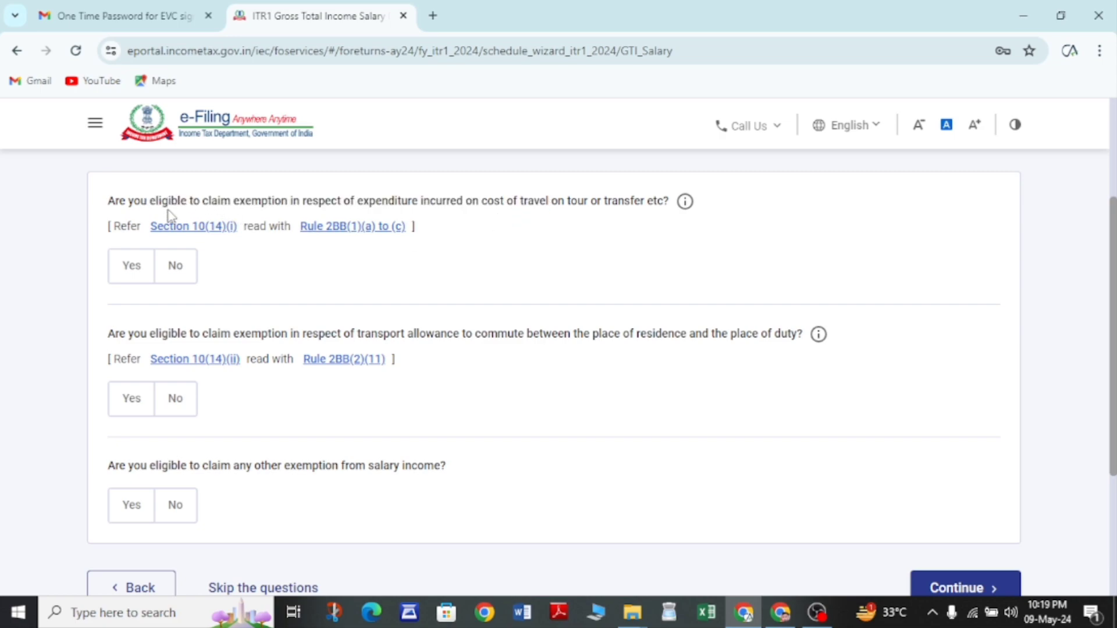
{"action": "left_click_drag", "start_coordinate": [169, 214], "coordinate": [527, 208]}
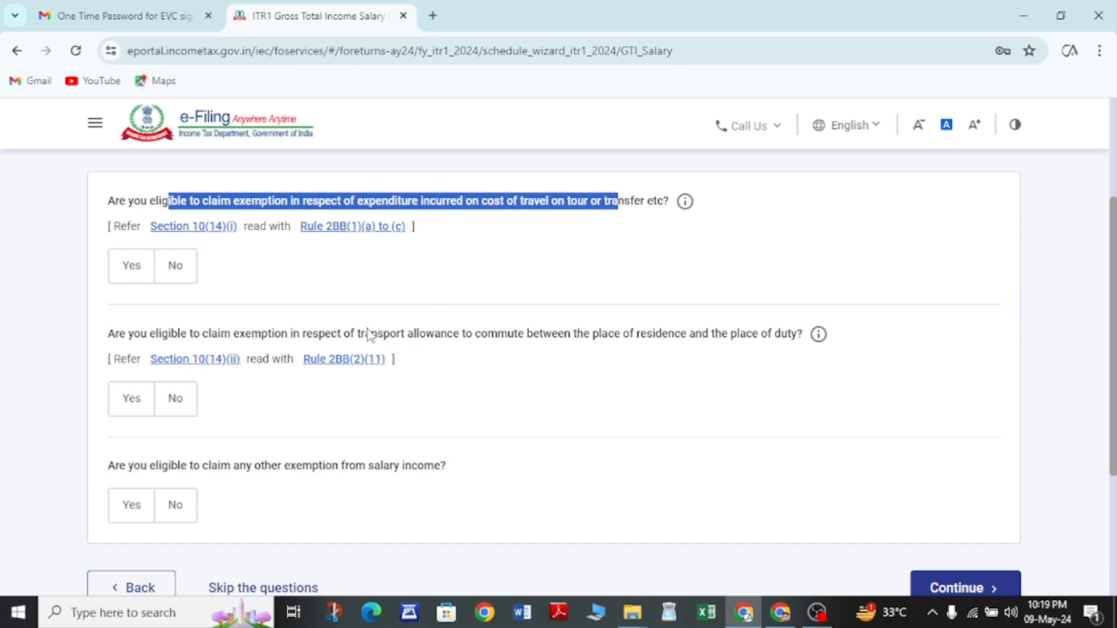
{"action": "left_click_drag", "start_coordinate": [367, 335], "coordinate": [499, 335]}
{"action": "left_click_drag", "start_coordinate": [256, 470], "coordinate": [428, 474]}
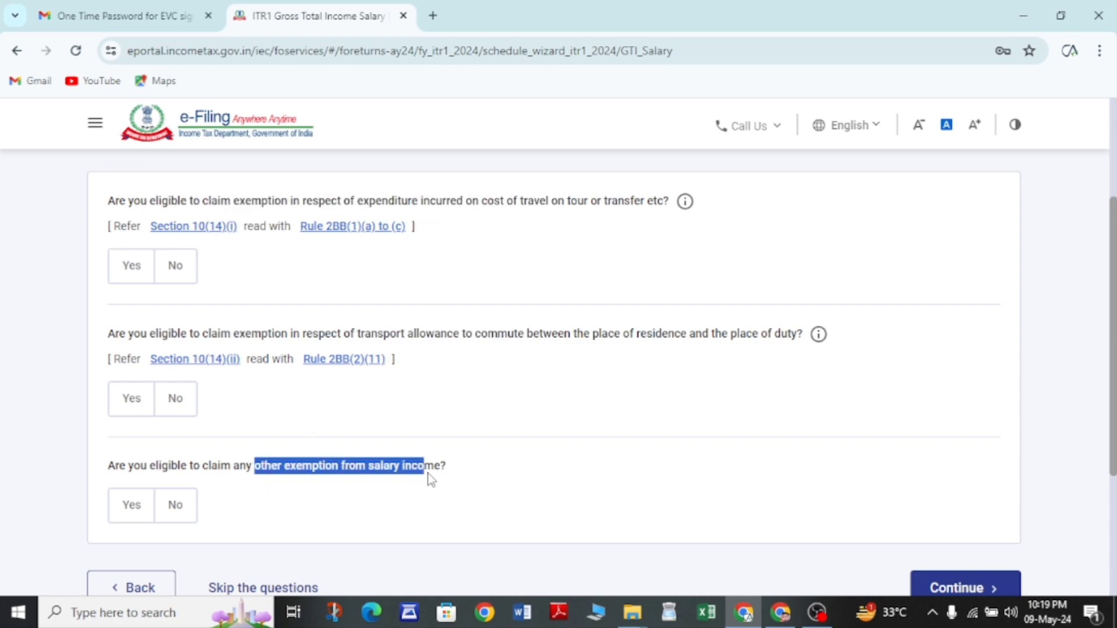
{"action": "scroll", "coordinate": [428, 474], "scroll_direction": "down", "scroll_amount": 3}
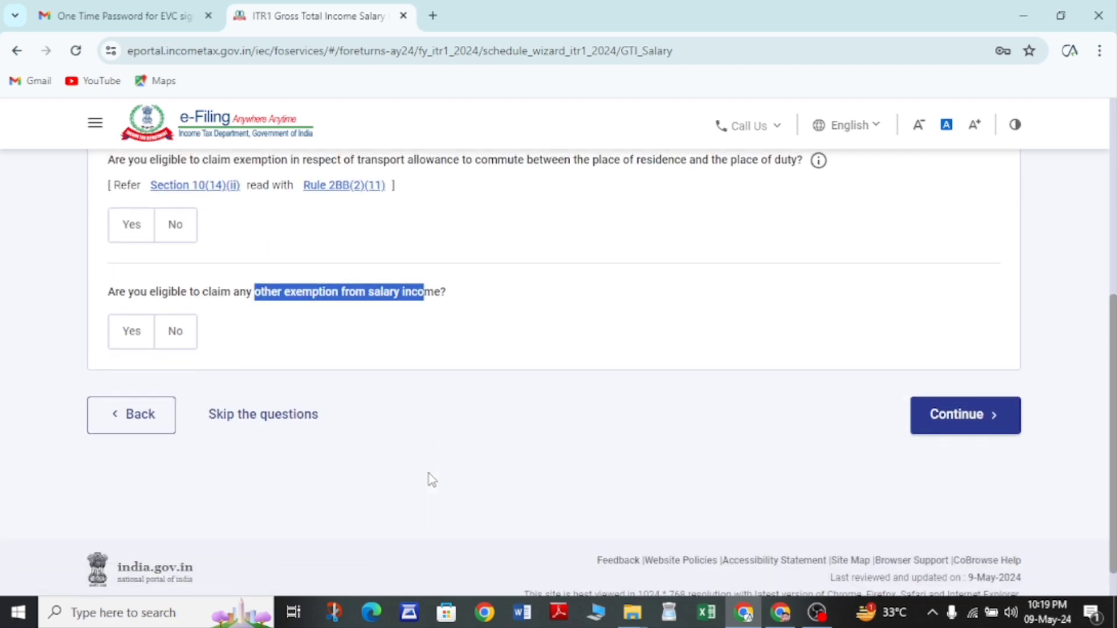
{"action": "scroll", "coordinate": [428, 479], "scroll_direction": "up", "scroll_amount": 5}
{"action": "scroll", "coordinate": [395, 486], "scroll_direction": "down", "scroll_amount": 3}
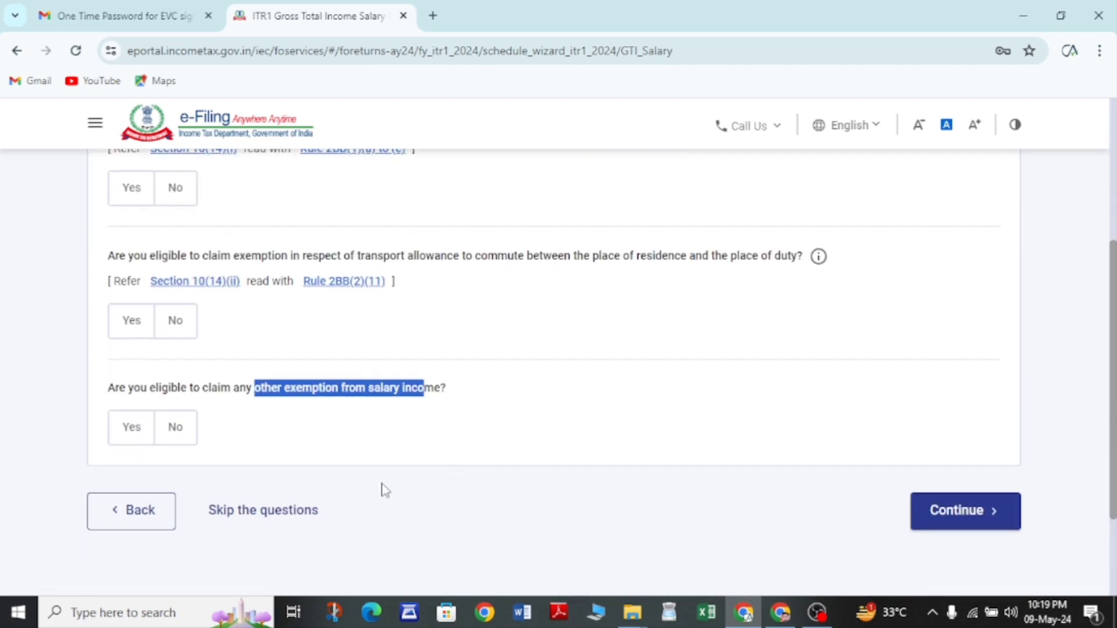
Skip the salary exemption questions with confirmation and review the Income from Salary details
{"action": "left_click", "coordinate": [254, 527]}
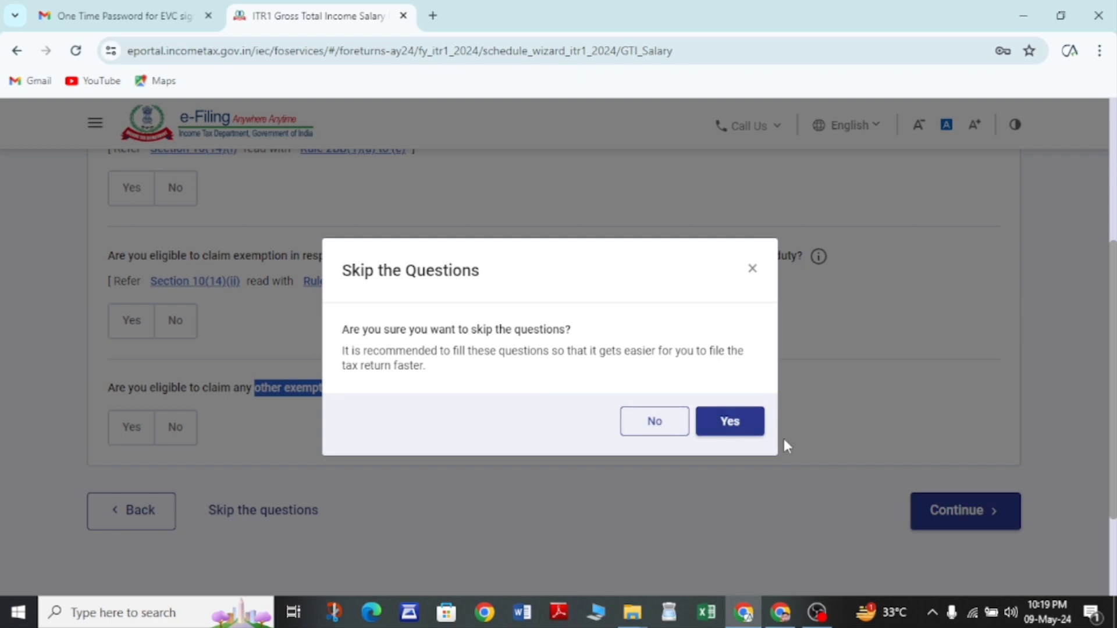
{"action": "left_click", "coordinate": [729, 421]}
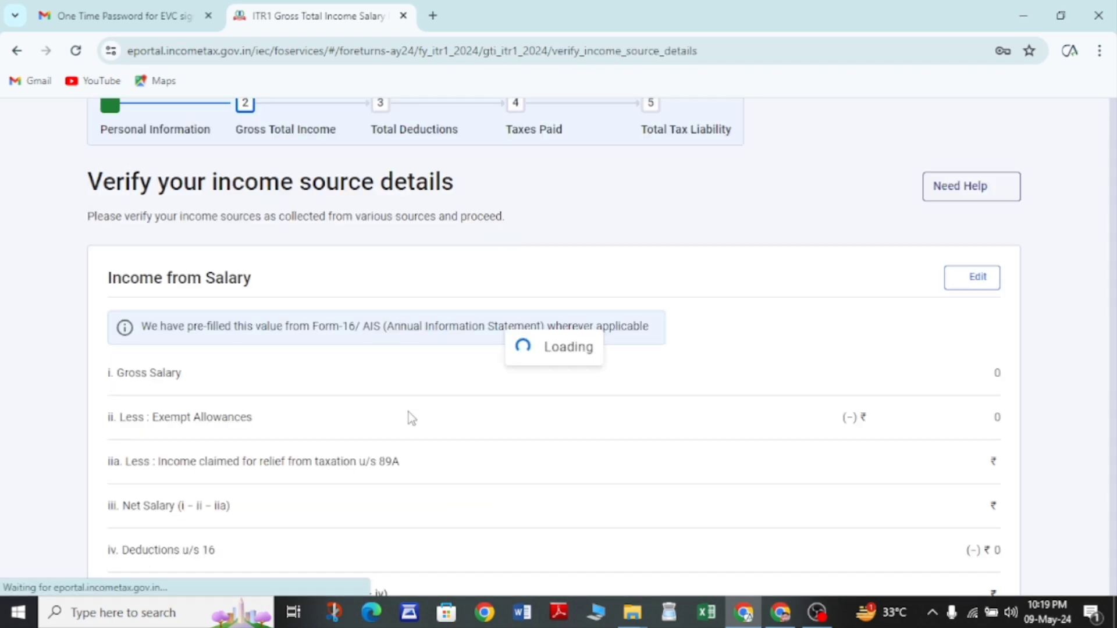
{"action": "scroll", "coordinate": [420, 375], "scroll_direction": "down", "scroll_amount": 4}
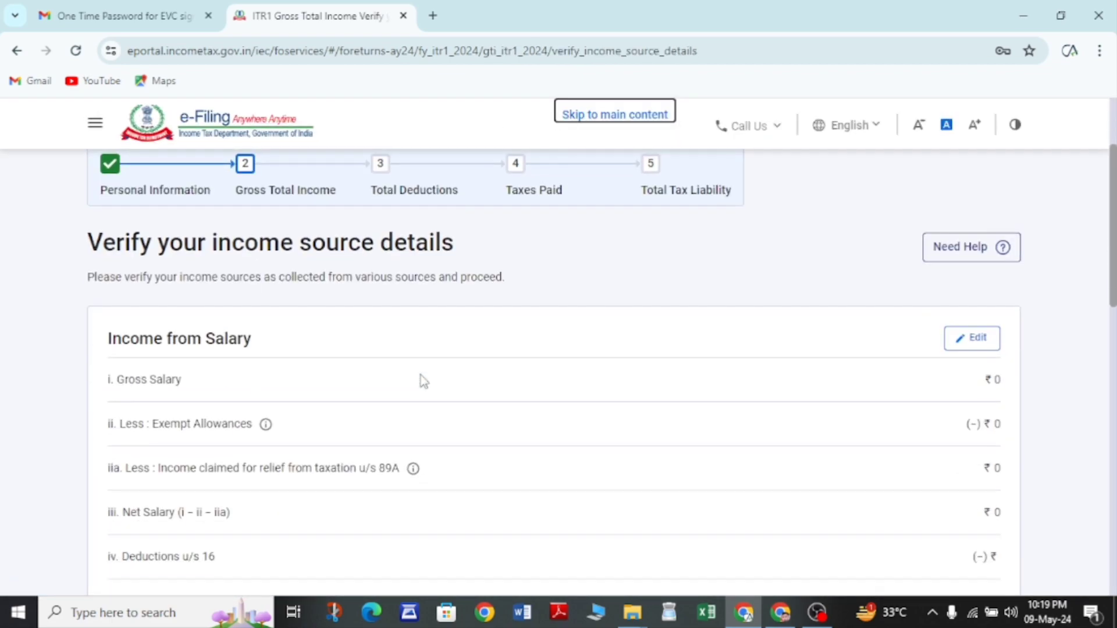
{"action": "scroll", "coordinate": [421, 374], "scroll_direction": "up", "scroll_amount": 2}
{"action": "scroll", "coordinate": [420, 378], "scroll_direction": "down", "scroll_amount": 2}
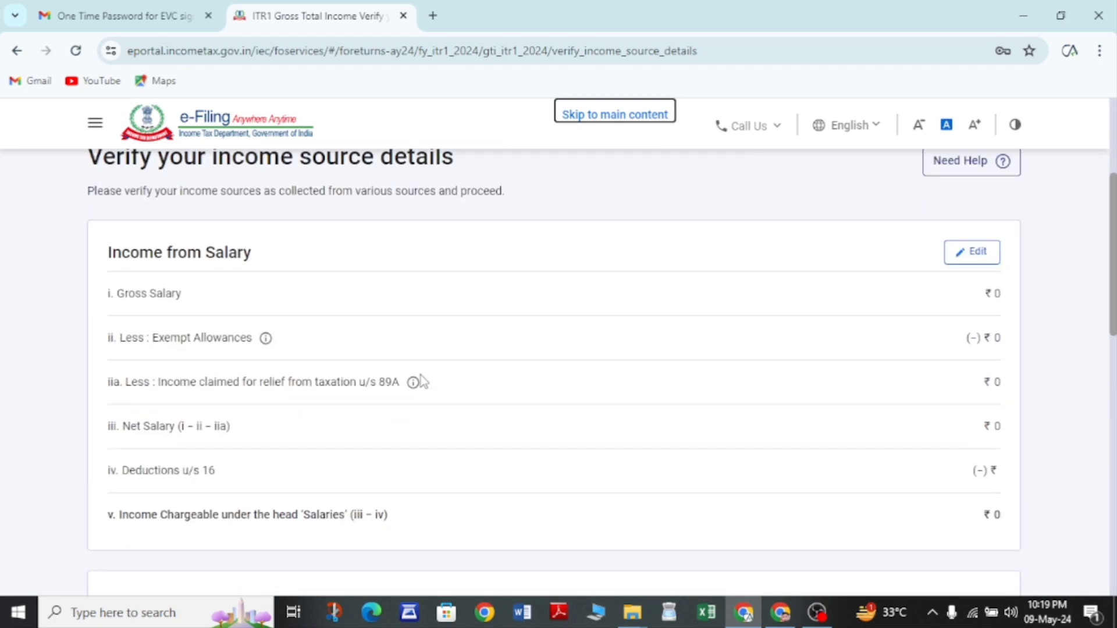
{"action": "scroll", "coordinate": [616, 314], "scroll_direction": "up", "scroll_amount": 5}
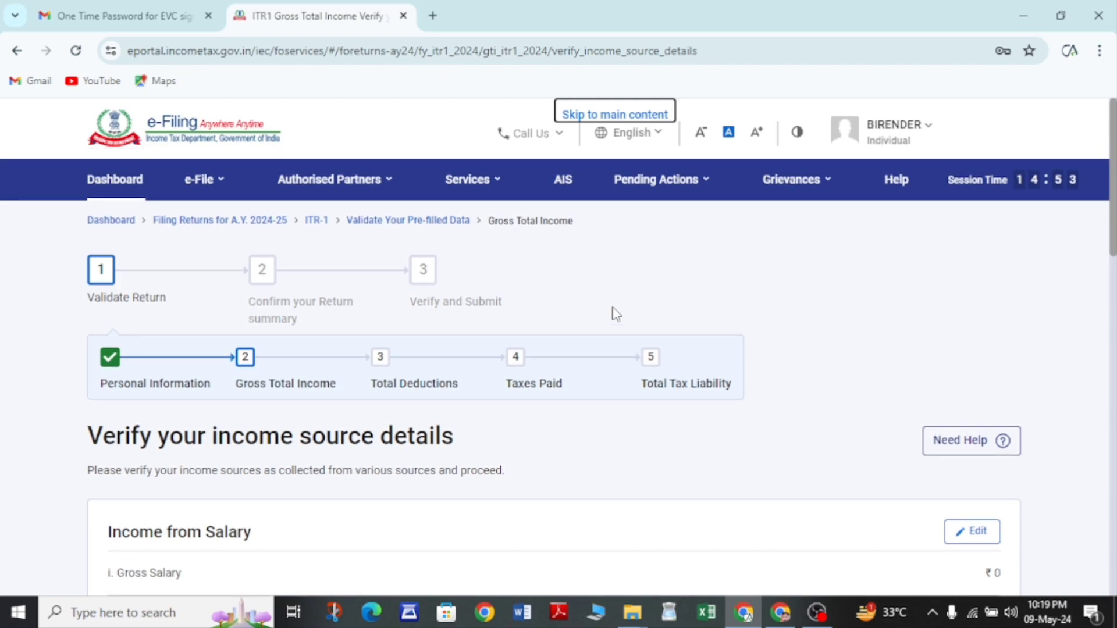
Request Form 26AS from the income tax return services and confirm the redirection to the TRACES site
{"action": "left_click", "coordinate": [209, 177]}
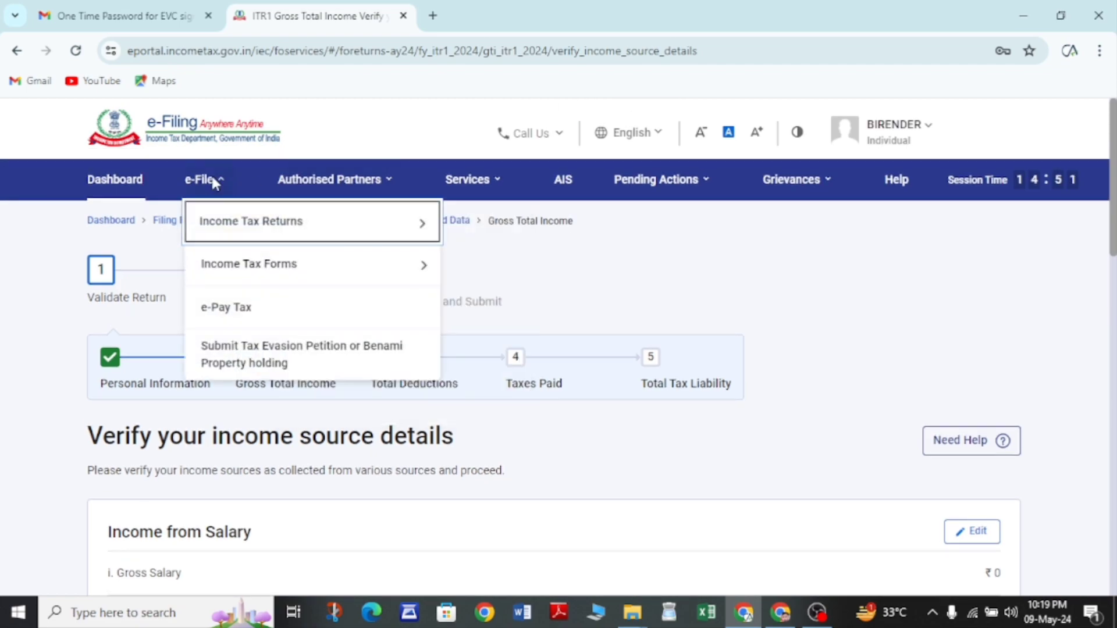
{"action": "mouse_move", "coordinate": [249, 220]}
{"action": "left_click", "coordinate": [501, 343]}
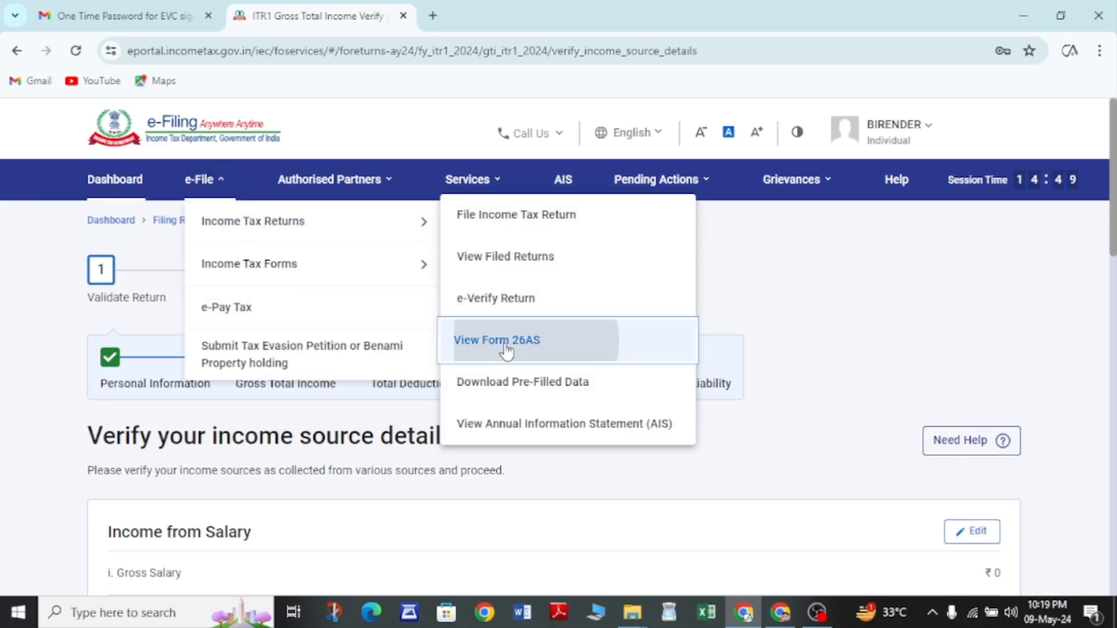
{"action": "left_click", "coordinate": [743, 503]}
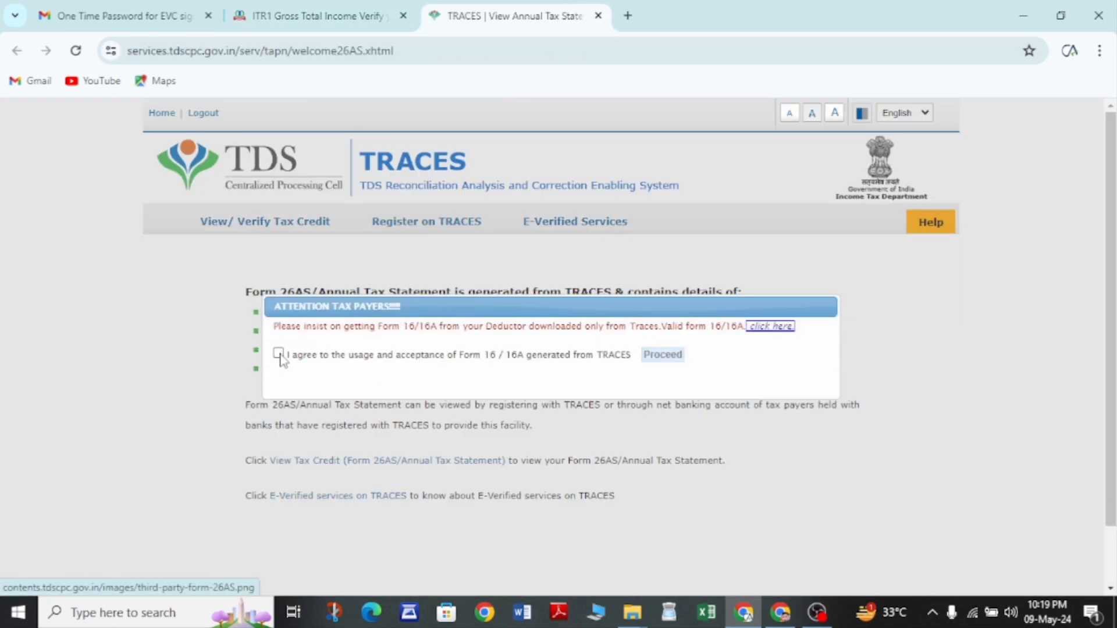
Agree to the usage of Form 16/16A generated from TRACES and open the Form 26AS tax credit page
{"action": "left_click", "coordinate": [278, 353]}
{"action": "left_click", "coordinate": [663, 354]}
{"action": "left_click", "coordinate": [406, 466]}
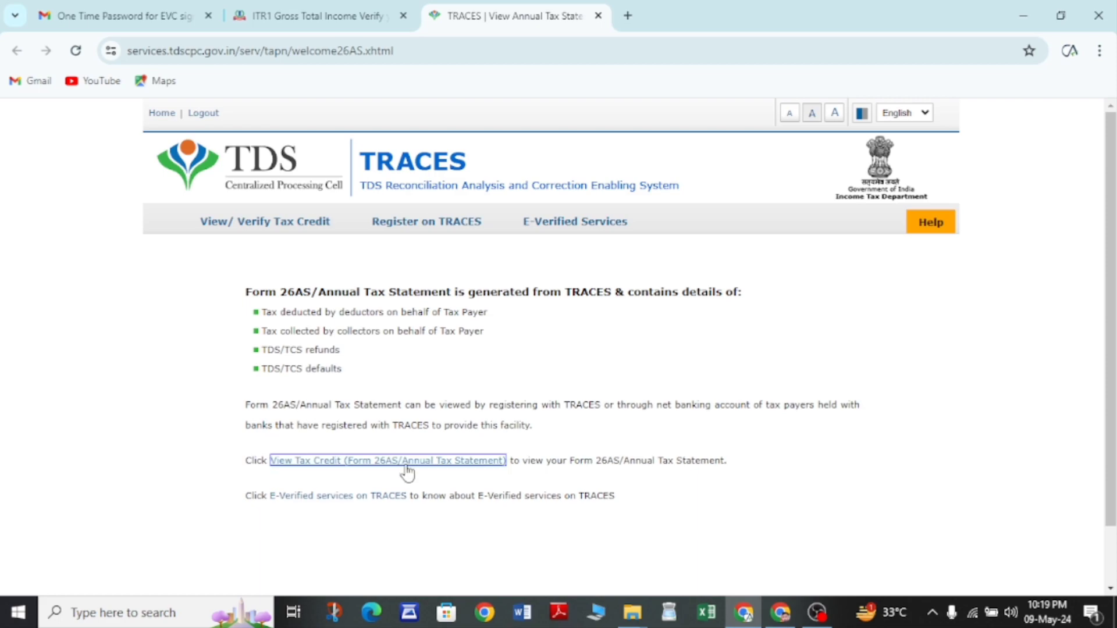
Display the Form 26AS annual tax statement for assessment year 2024-25 as HTML and examine its tax deducted at source details
{"action": "scroll", "coordinate": [620, 438], "scroll_direction": "down", "scroll_amount": 1}
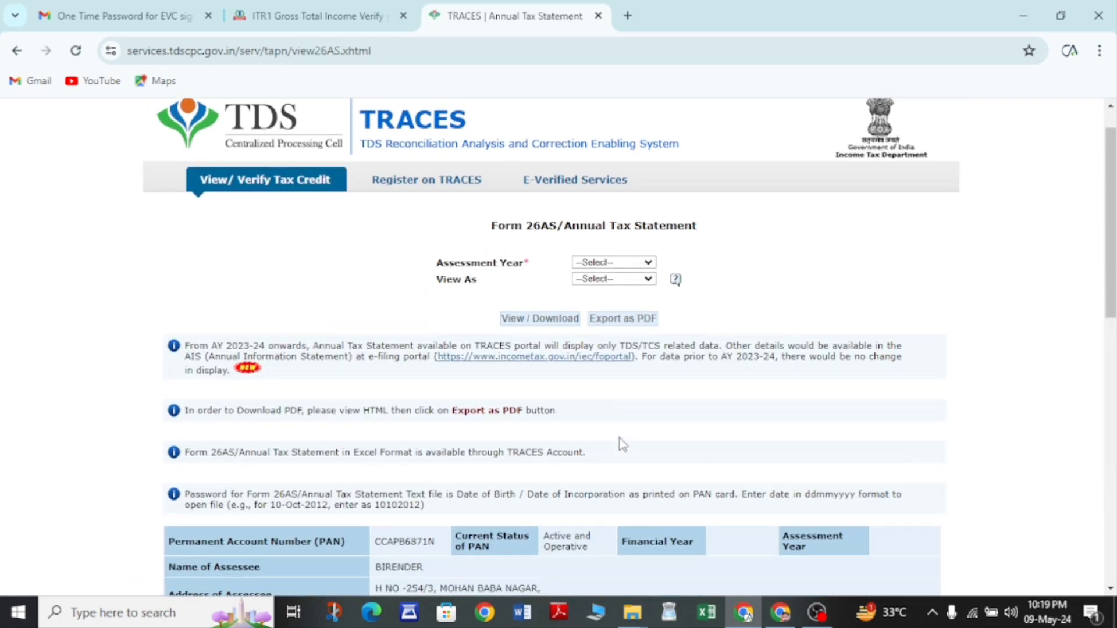
{"action": "left_click", "coordinate": [615, 261]}
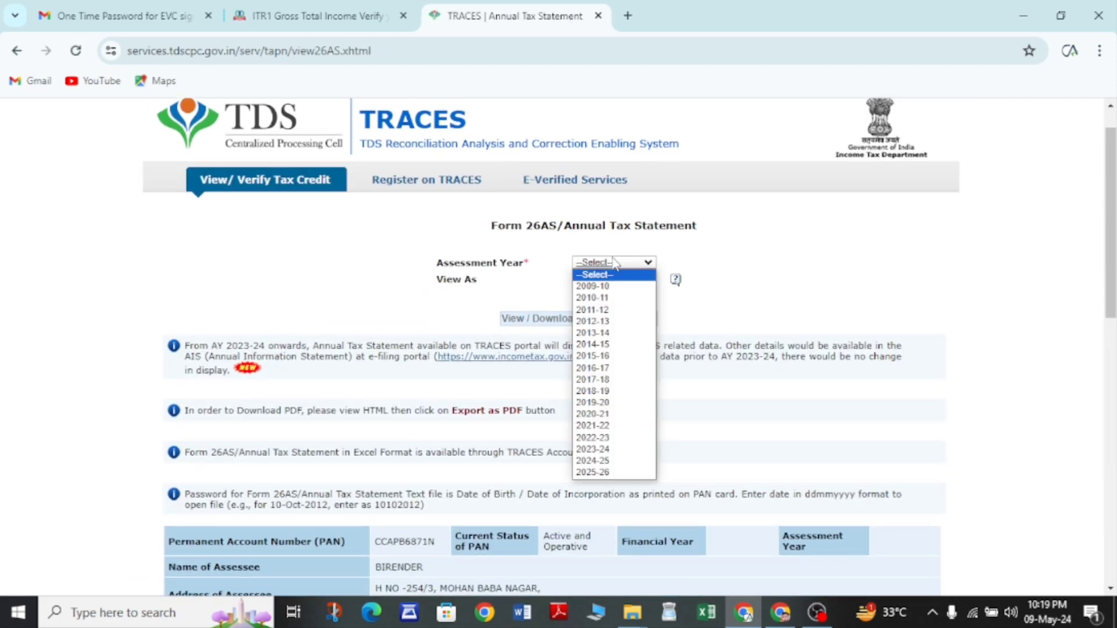
{"action": "left_click", "coordinate": [593, 461]}
{"action": "left_click", "coordinate": [607, 279]}
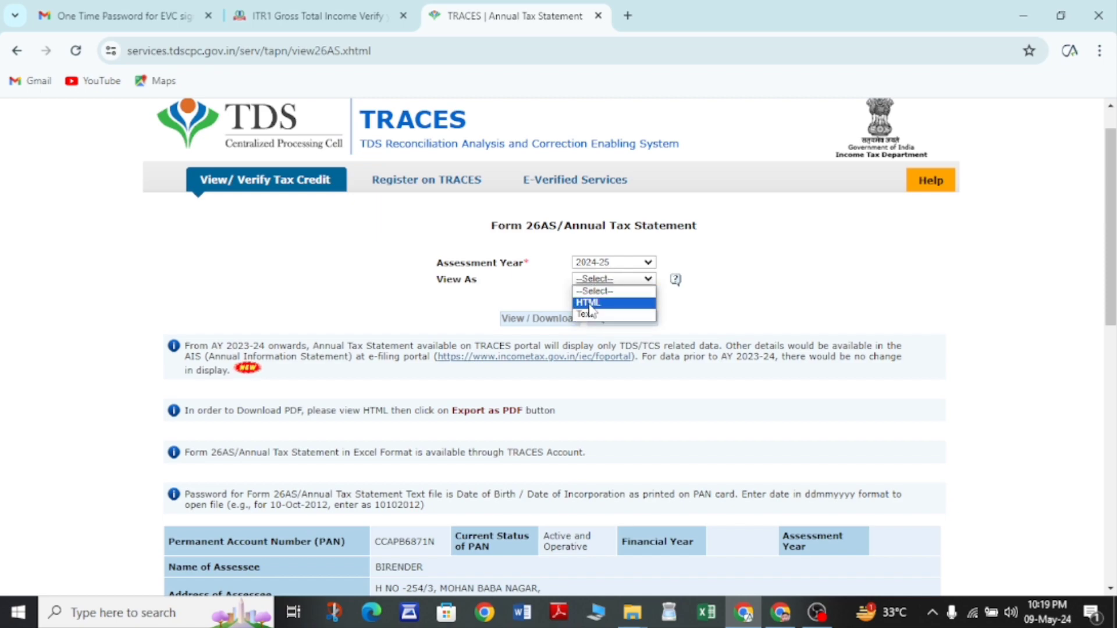
{"action": "left_click", "coordinate": [602, 300]}
{"action": "left_click", "coordinate": [541, 318]}
{"action": "scroll", "coordinate": [550, 330], "scroll_direction": "down", "scroll_amount": 6}
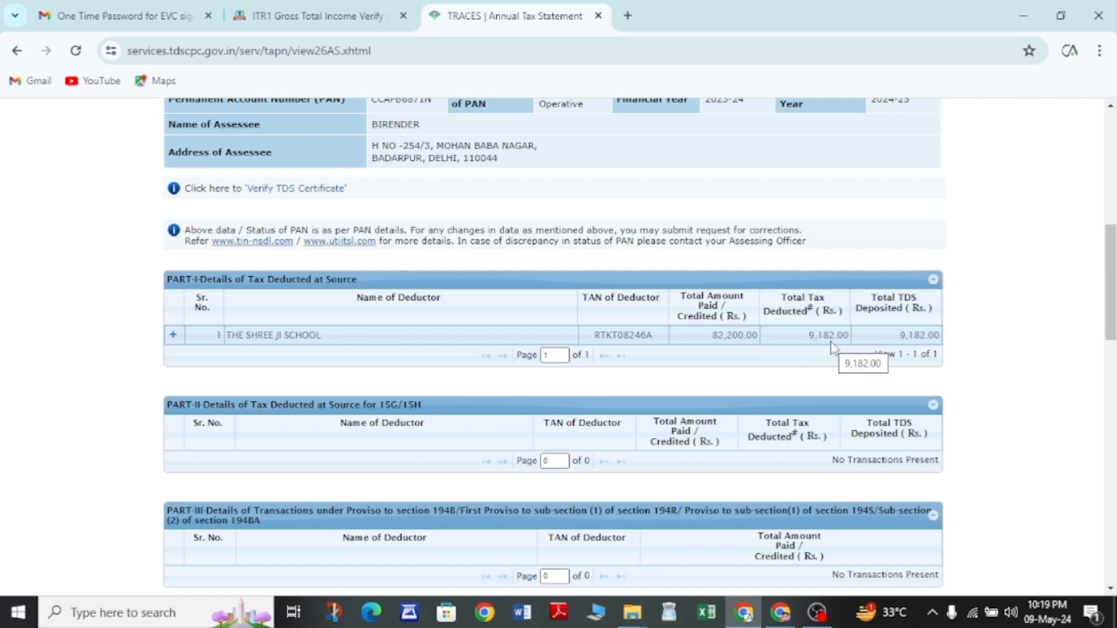
Return from the TRACES statement to the ITR-1 form and set the salary as per section 17(1) to 82200
{"action": "left_click_drag", "start_coordinate": [711, 336], "coordinate": [762, 337]}
{"action": "left_click", "coordinate": [309, 18]}
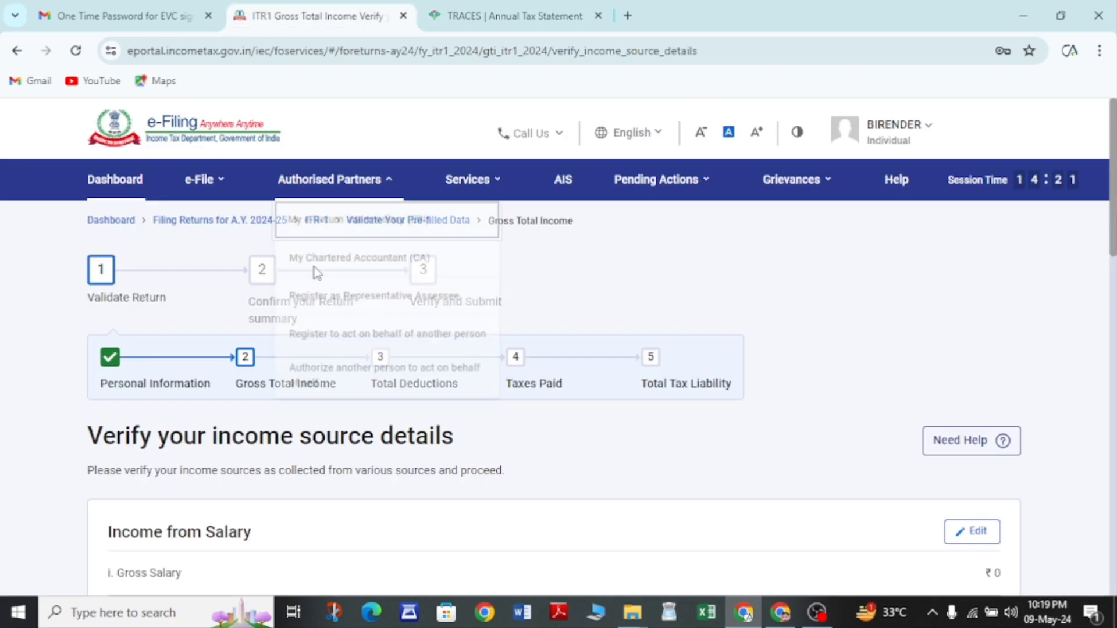
{"action": "scroll", "coordinate": [314, 267], "scroll_direction": "down", "scroll_amount": 5}
{"action": "scroll", "coordinate": [304, 432], "scroll_direction": "down", "scroll_amount": 2}
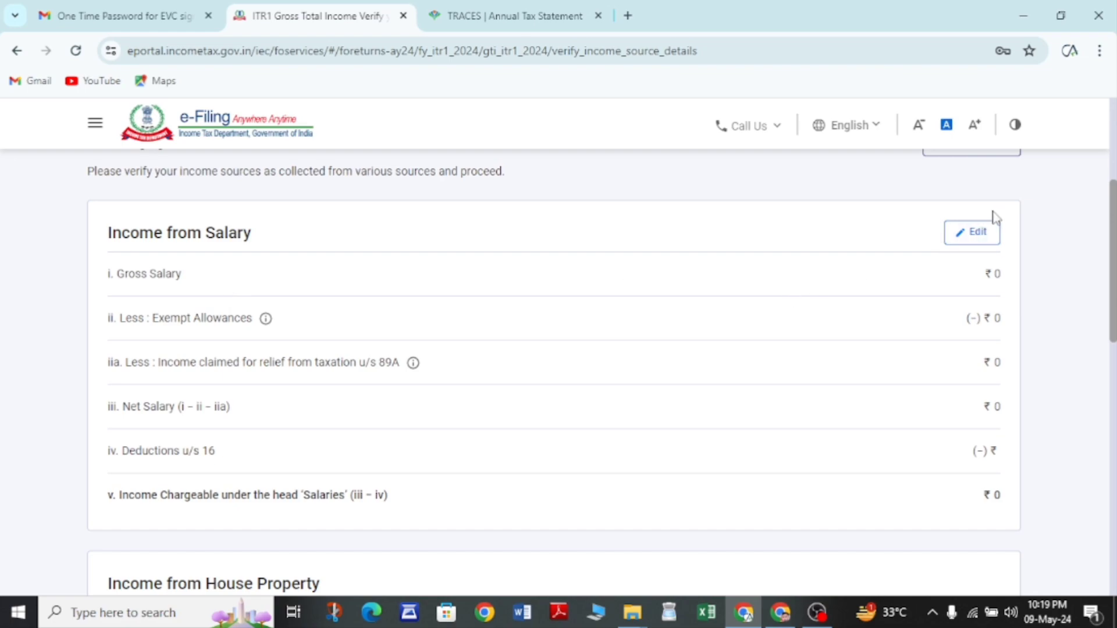
{"action": "left_click", "coordinate": [977, 235]}
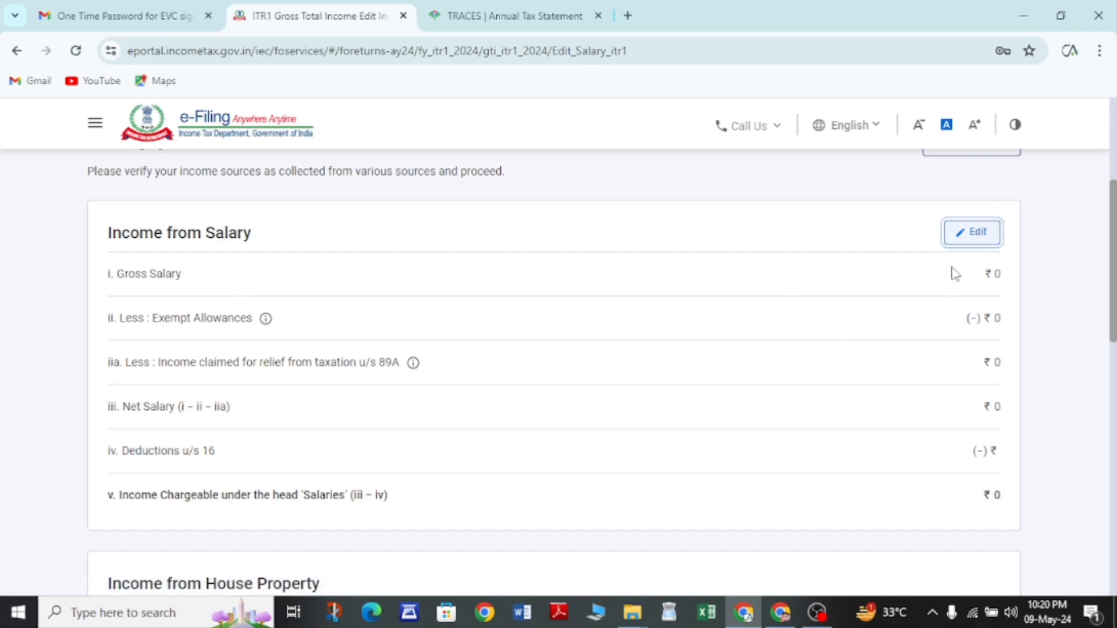
{"action": "left_click", "coordinate": [911, 415]}
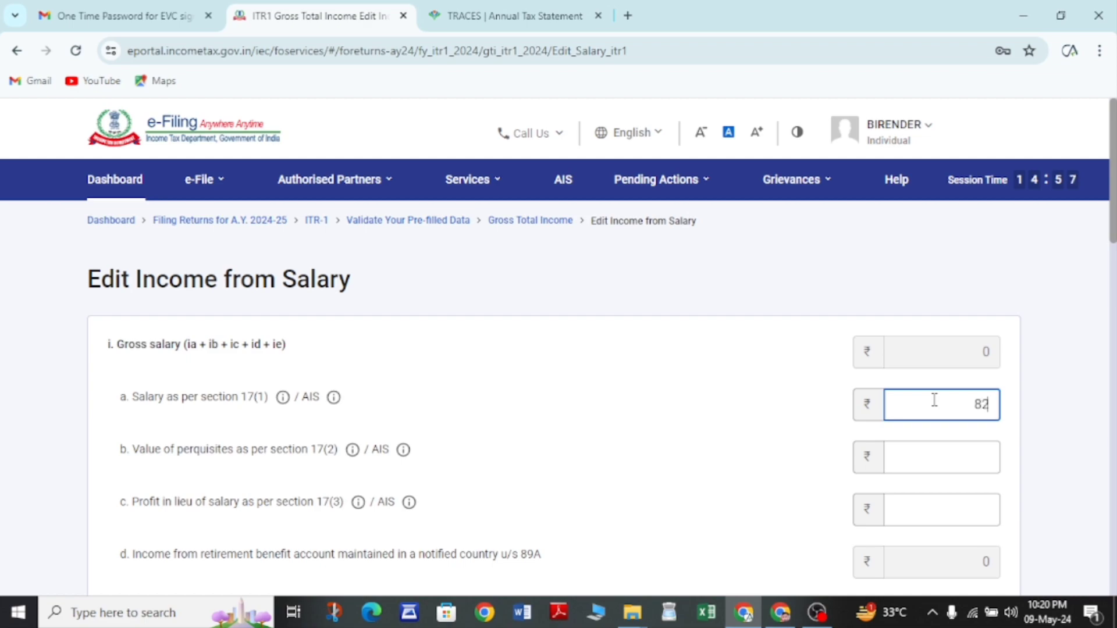
{"action": "type", "text": "82200"}
Delete the empty country/region entry under section 89A retirement income and the empty exempt allowance entry, confirming both deletions
{"action": "scroll", "coordinate": [933, 400], "scroll_direction": "down", "scroll_amount": 4}
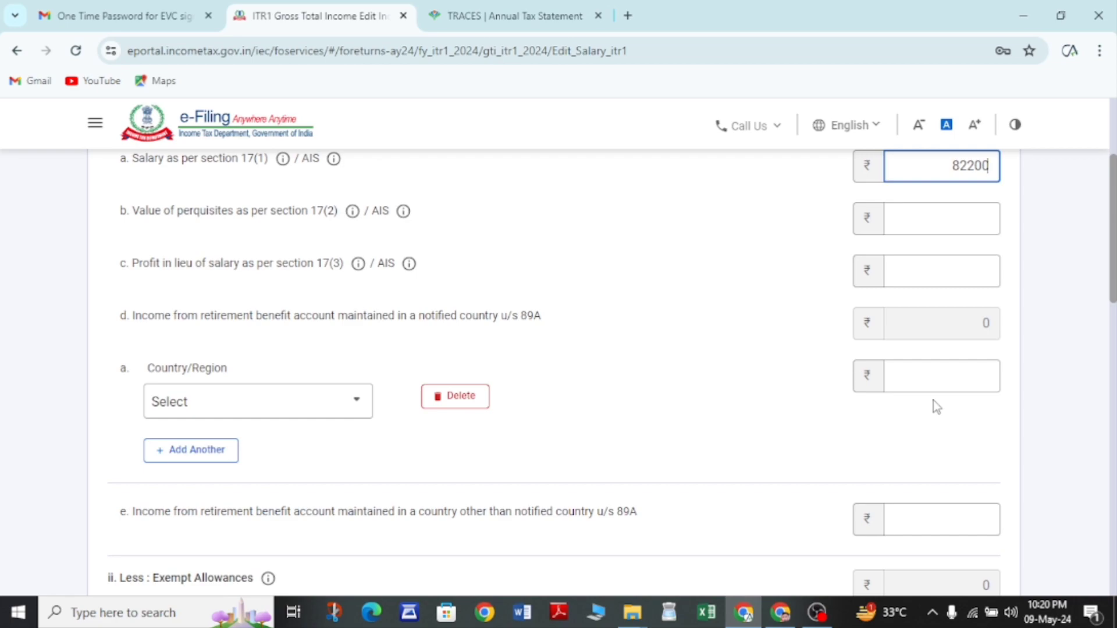
{"action": "scroll", "coordinate": [933, 401], "scroll_direction": "down", "scroll_amount": 1}
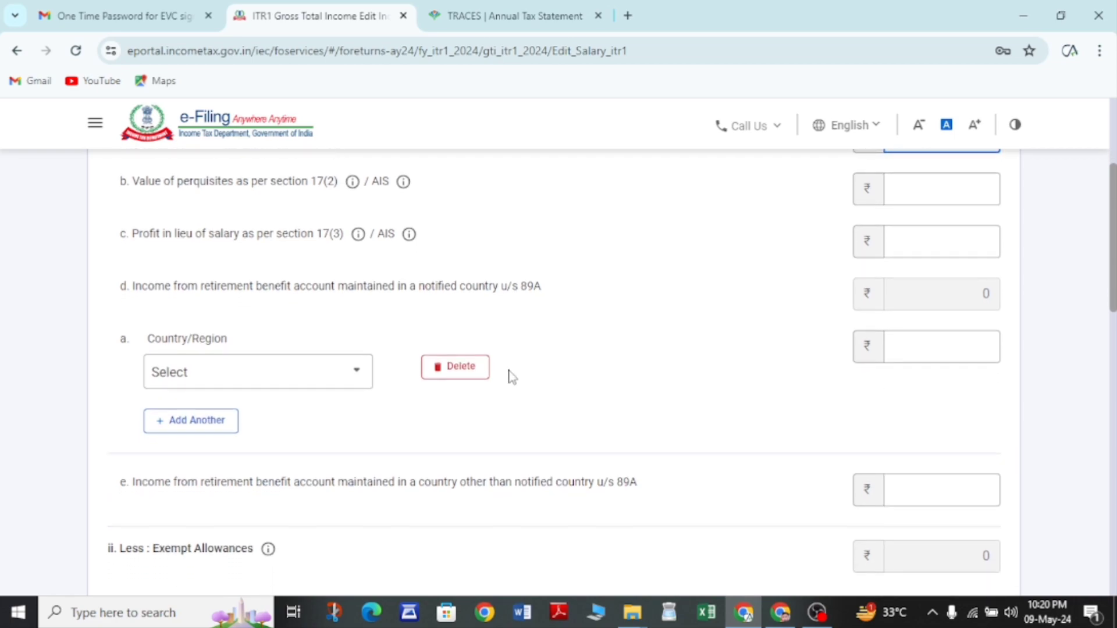
{"action": "left_click", "coordinate": [448, 374]}
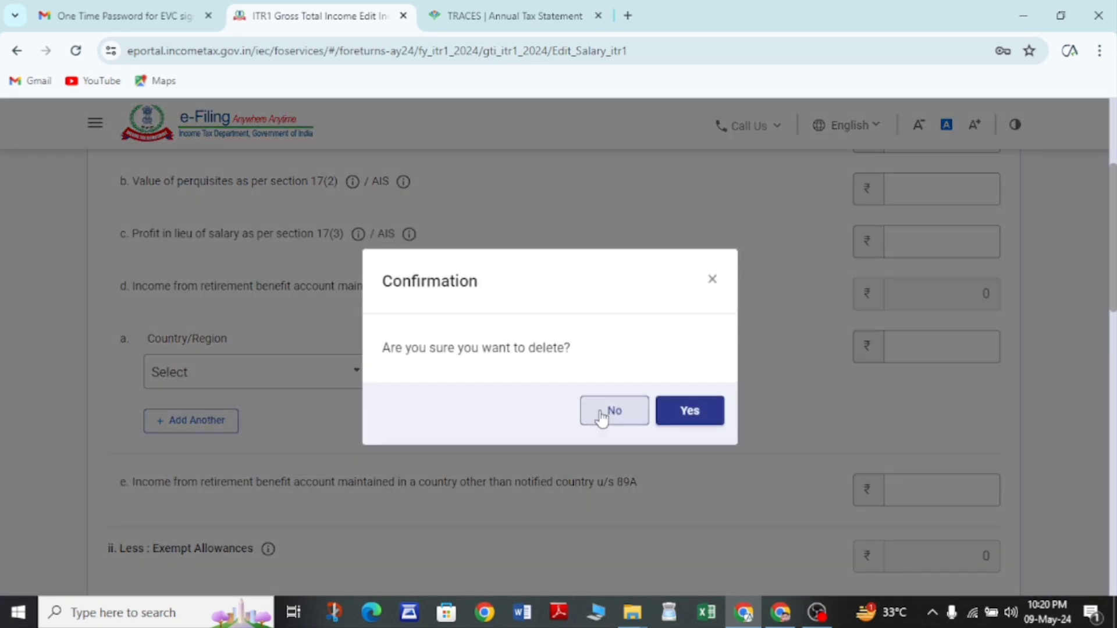
{"action": "left_click", "coordinate": [688, 417]}
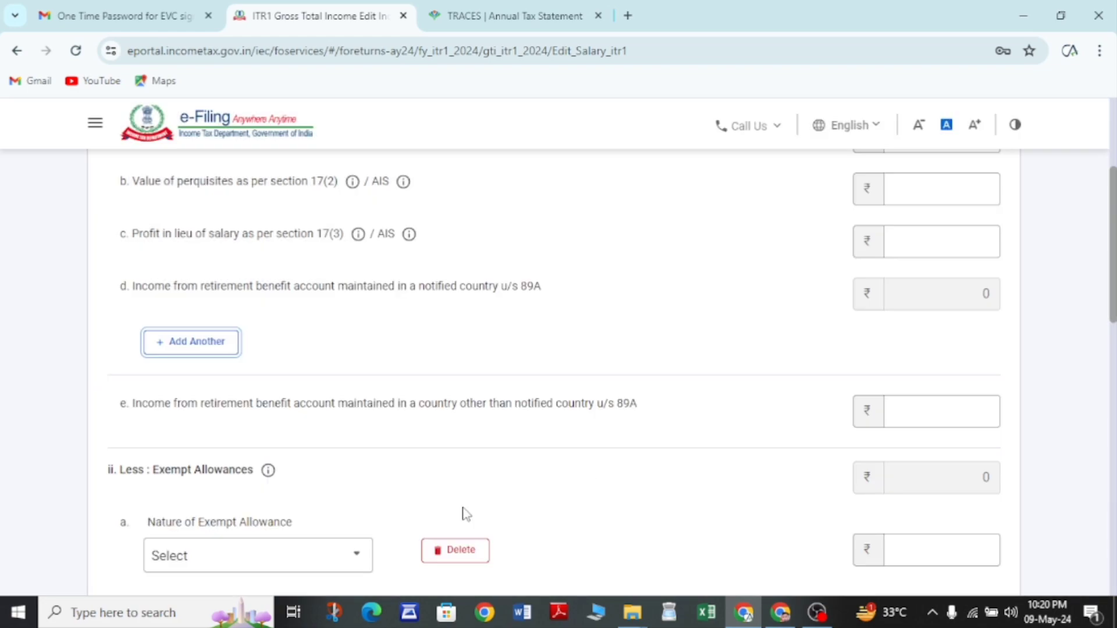
{"action": "scroll", "coordinate": [466, 515], "scroll_direction": "down", "scroll_amount": 3}
{"action": "left_click", "coordinate": [452, 469]}
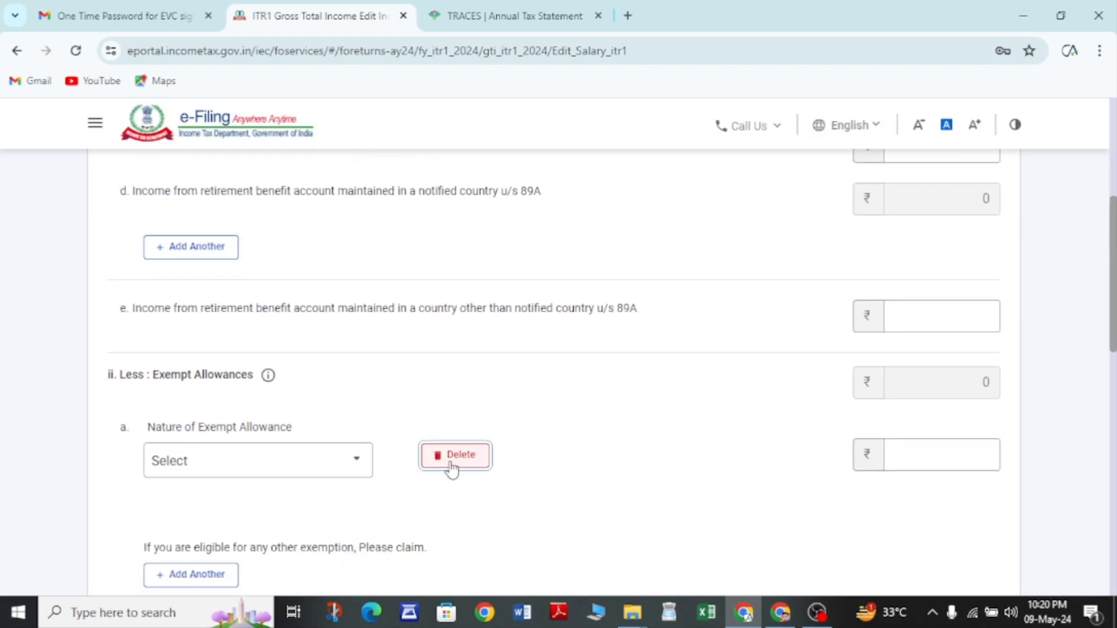
{"action": "left_click", "coordinate": [688, 414]}
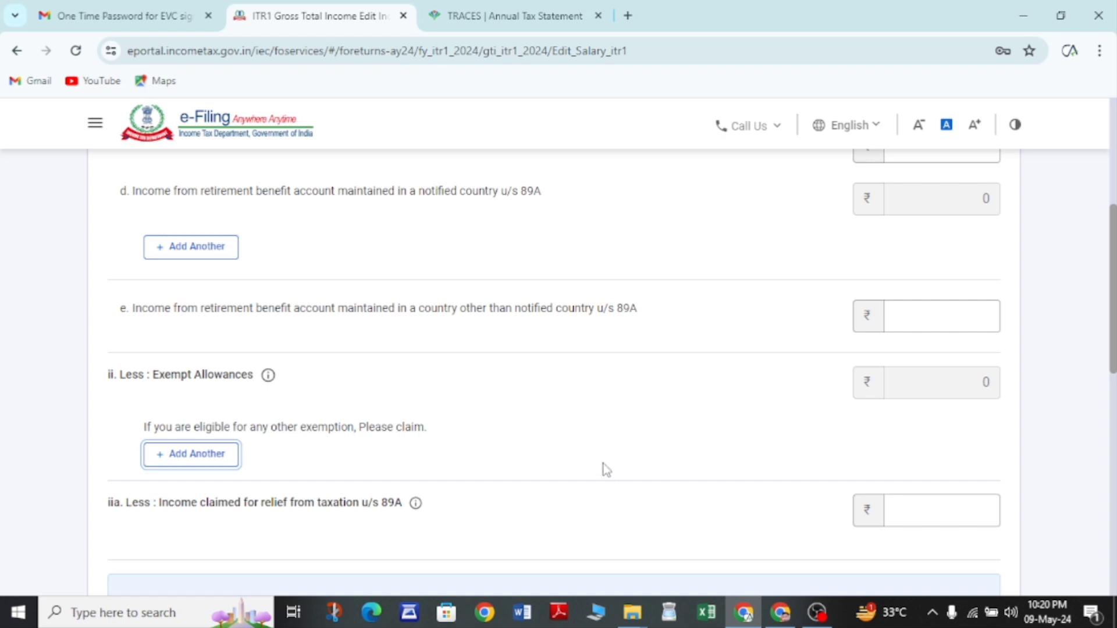
Review the net salary and section 16 deductions, and save the edited Income from Salary details
{"action": "scroll", "coordinate": [602, 465], "scroll_direction": "up", "scroll_amount": 6}
{"action": "scroll", "coordinate": [600, 464], "scroll_direction": "down", "scroll_amount": 5}
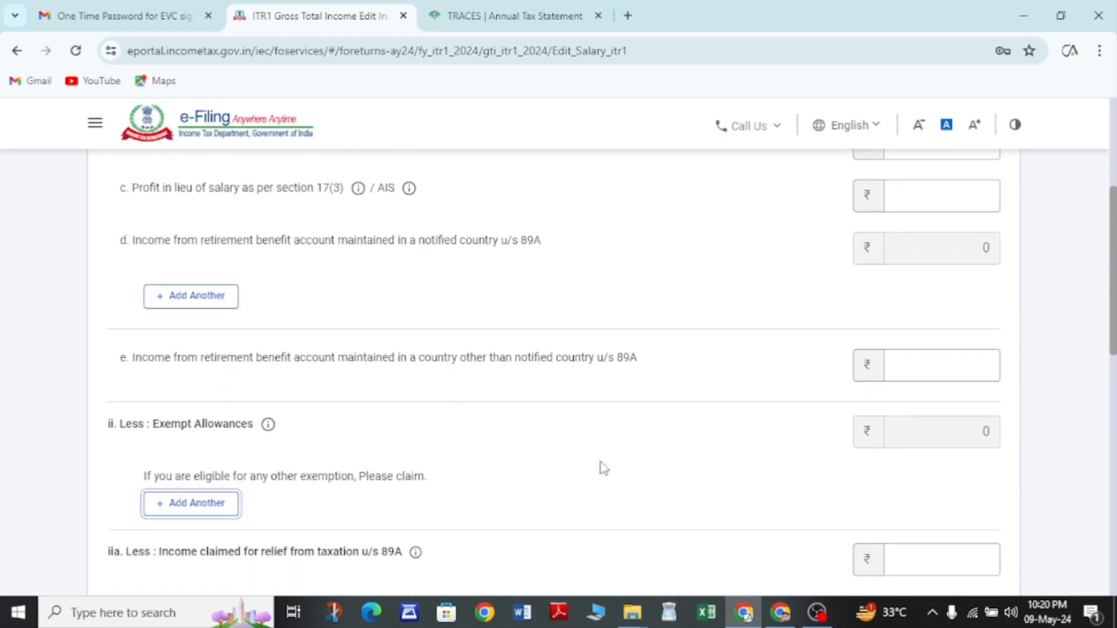
{"action": "scroll", "coordinate": [603, 467], "scroll_direction": "down", "scroll_amount": 9}
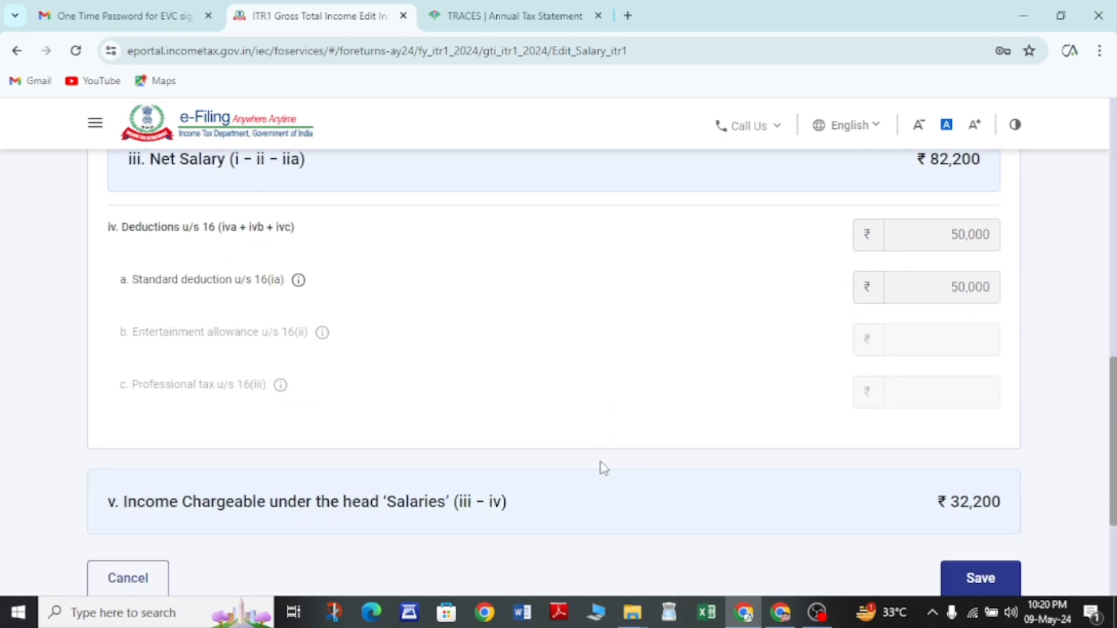
{"action": "scroll", "coordinate": [602, 465], "scroll_direction": "down", "scroll_amount": 2}
{"action": "scroll", "coordinate": [600, 464], "scroll_direction": "up", "scroll_amount": 2}
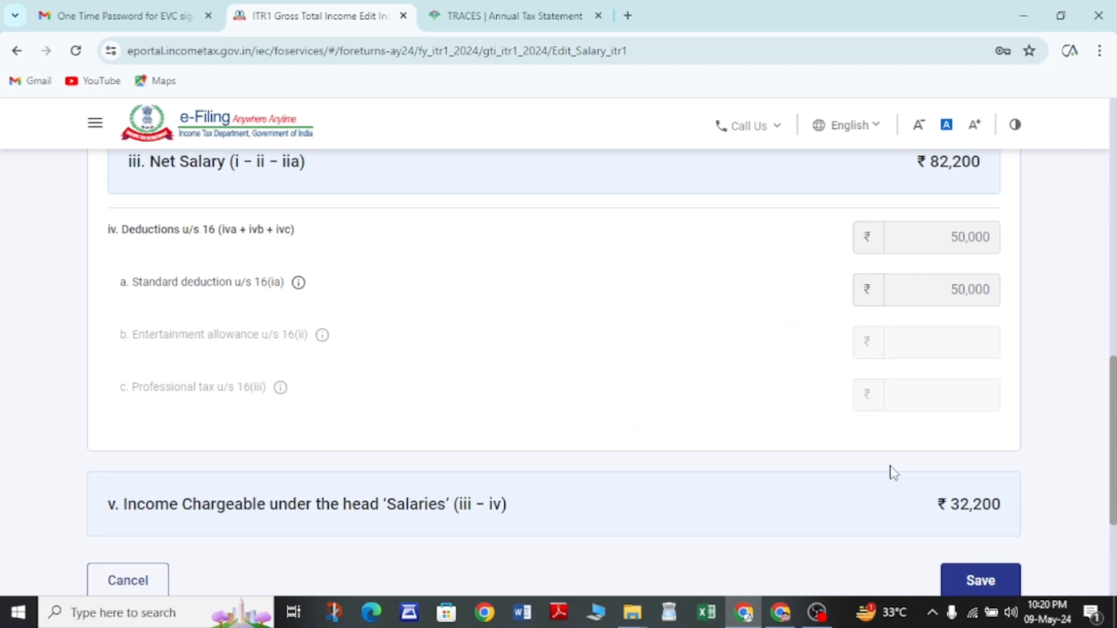
{"action": "scroll", "coordinate": [930, 442], "scroll_direction": "down", "scroll_amount": 4}
{"action": "left_click", "coordinate": [977, 385]}
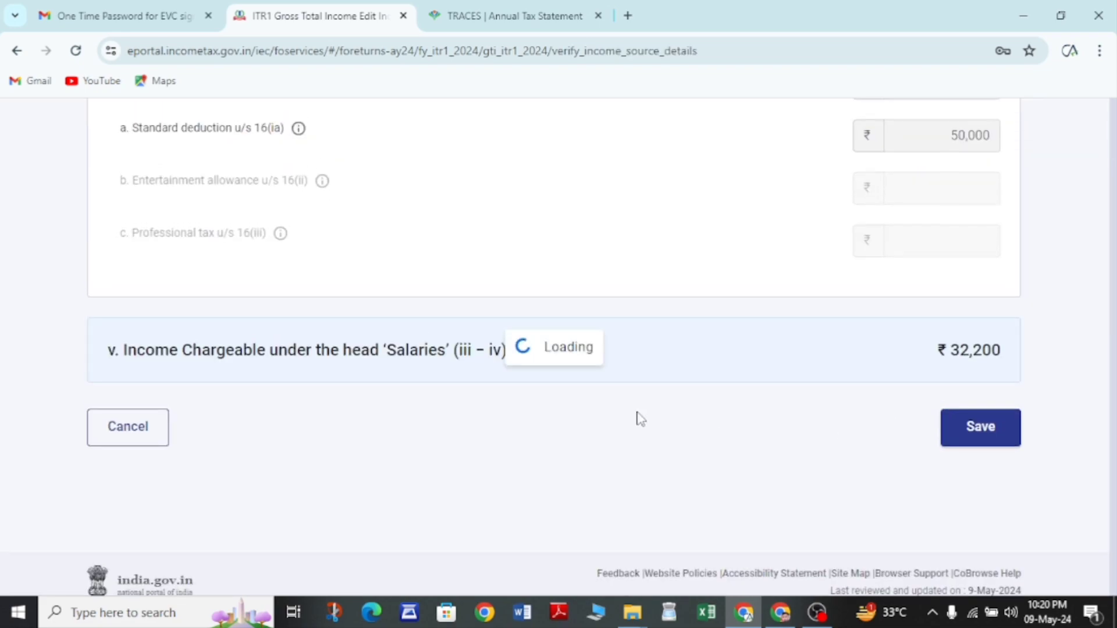
Check the salary, house property, other sources and exempt income sections, and confirm the Gross Total Income details
{"action": "scroll", "coordinate": [639, 418], "scroll_direction": "down", "scroll_amount": 6}
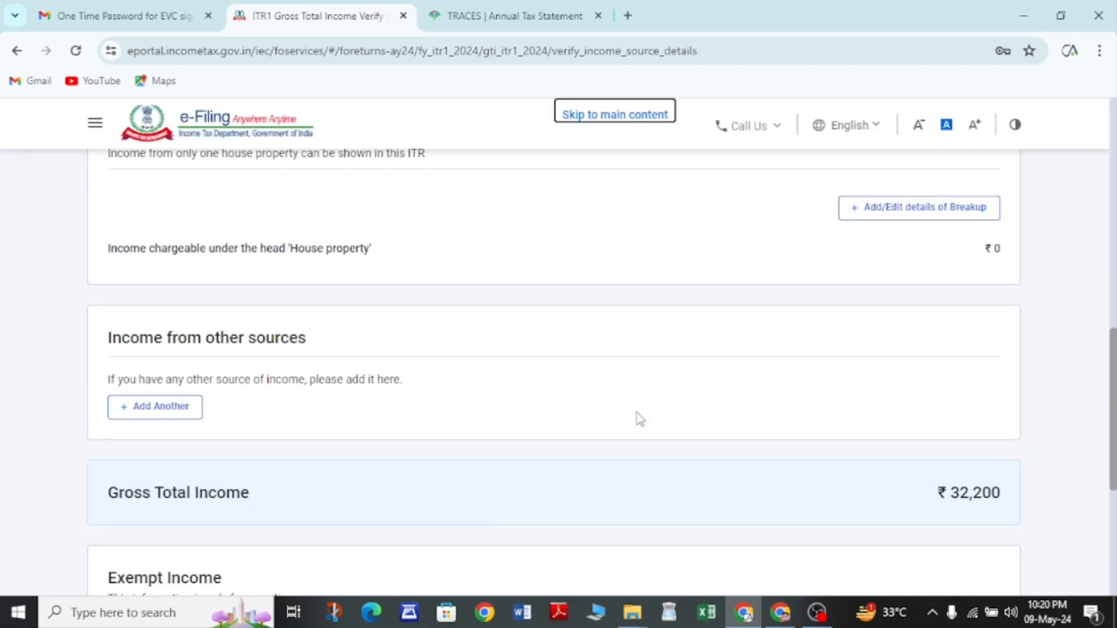
{"action": "scroll", "coordinate": [640, 419], "scroll_direction": "down", "scroll_amount": 3}
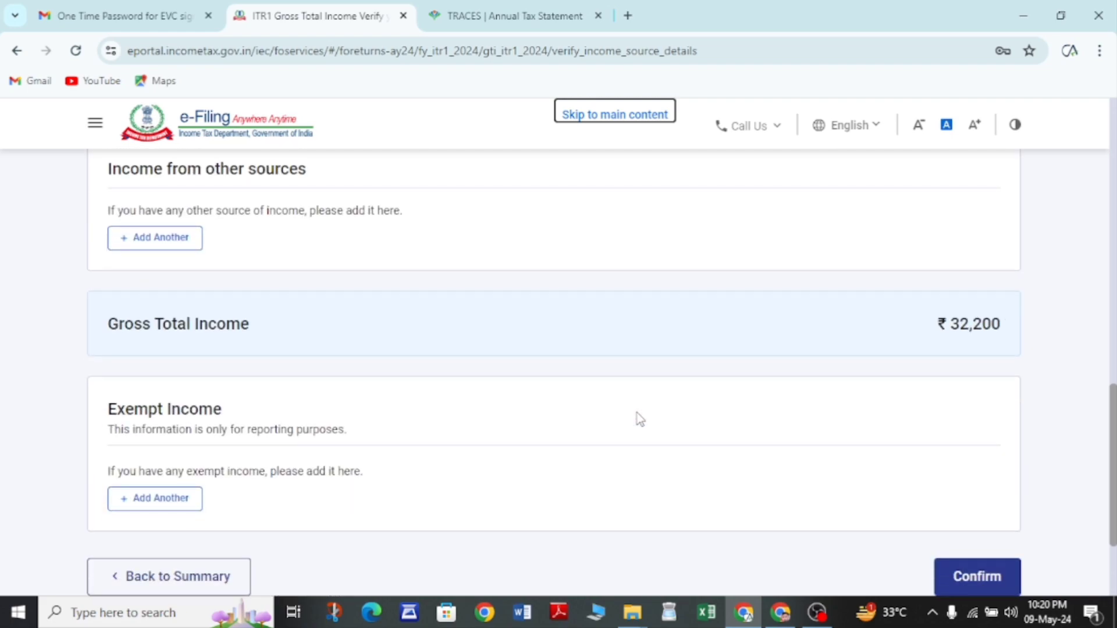
{"action": "scroll", "coordinate": [639, 419], "scroll_direction": "down", "scroll_amount": 1}
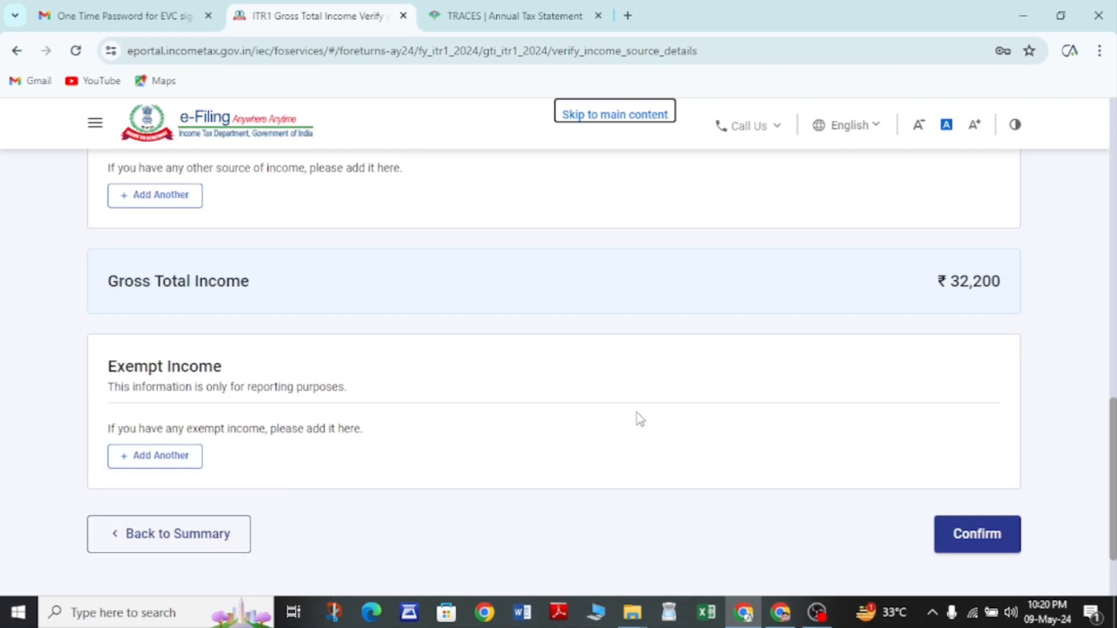
{"action": "scroll", "coordinate": [639, 419], "scroll_direction": "up", "scroll_amount": 11}
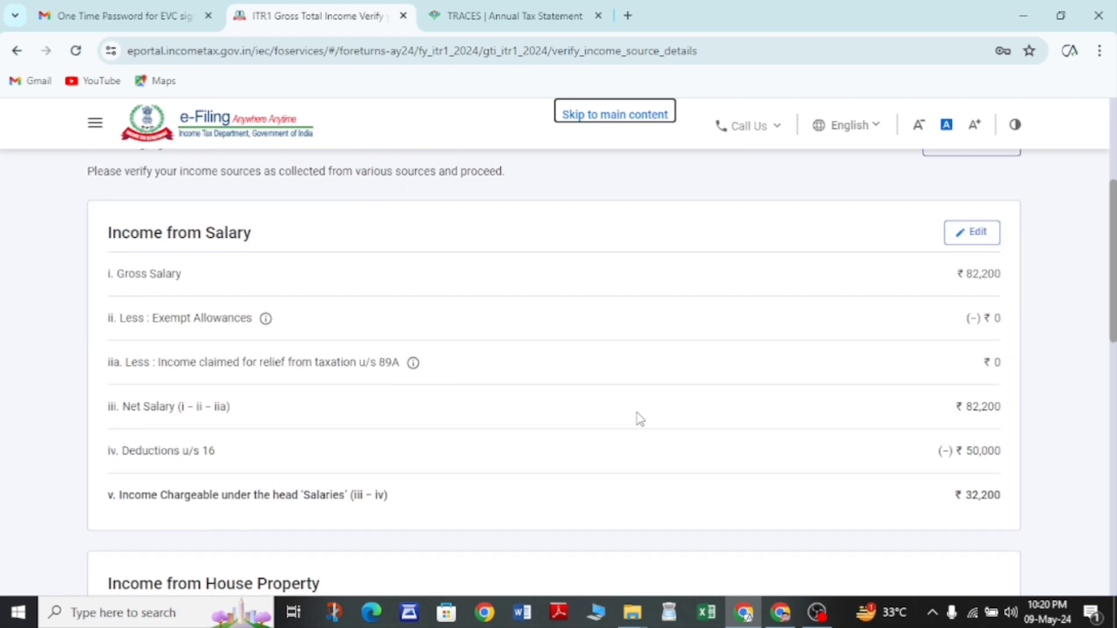
{"action": "scroll", "coordinate": [637, 413], "scroll_direction": "down", "scroll_amount": 10}
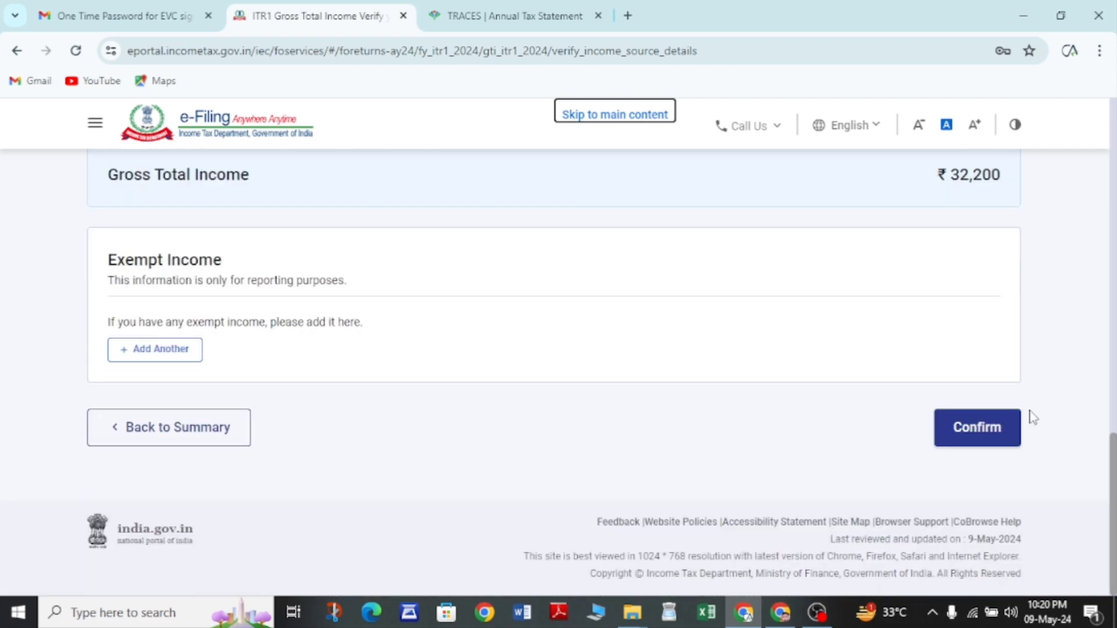
{"action": "left_click", "coordinate": [977, 437]}
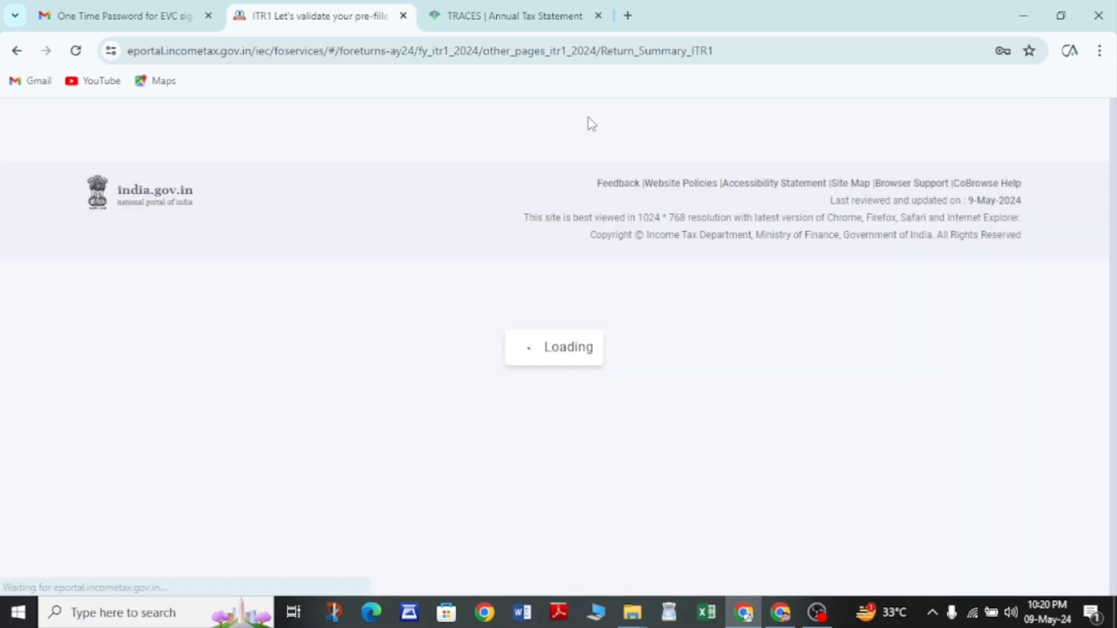
Open Total Deductions from the return summary and continue past the section 80CCD(2) question without answering it
{"action": "left_click", "coordinate": [505, 22]}
{"action": "left_click", "coordinate": [318, 21]}
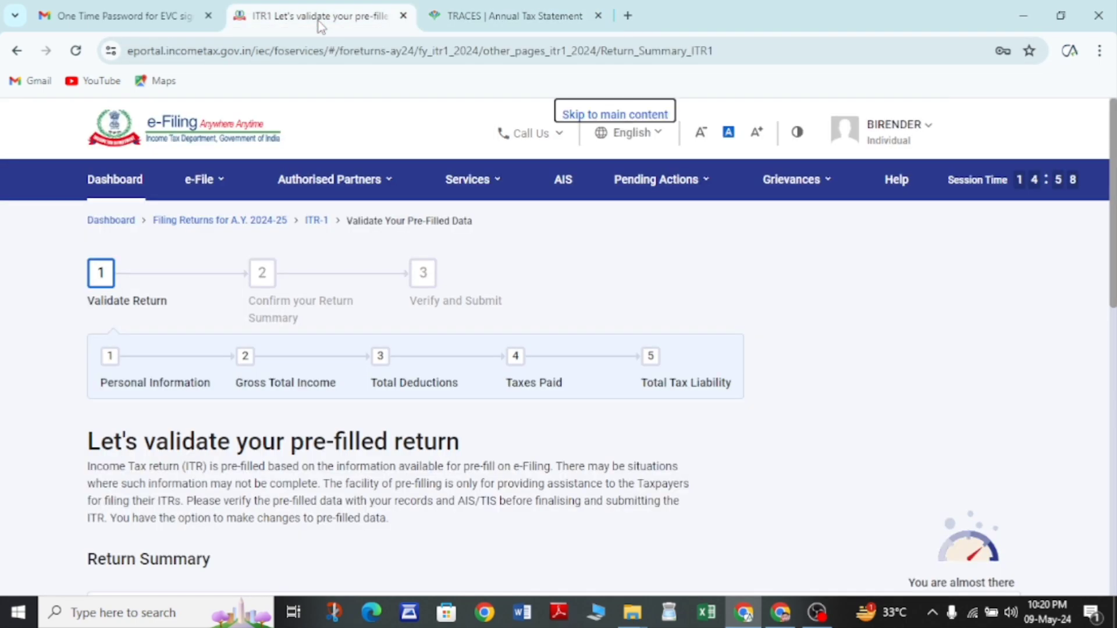
{"action": "scroll", "coordinate": [453, 269], "scroll_direction": "down", "scroll_amount": 5}
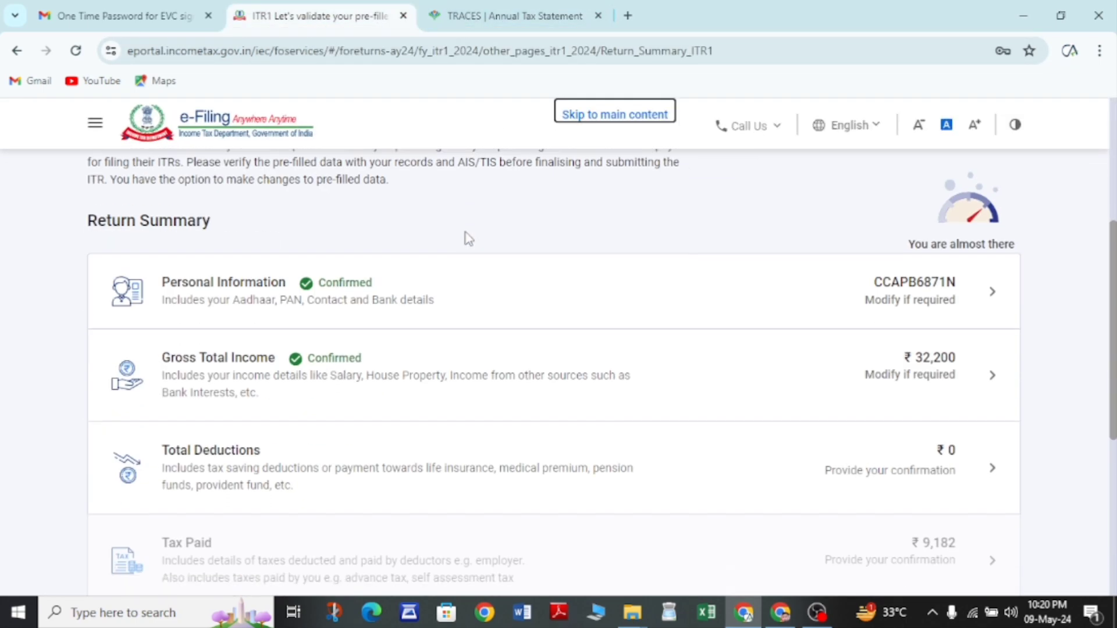
{"action": "scroll", "coordinate": [469, 238], "scroll_direction": "down", "scroll_amount": 2}
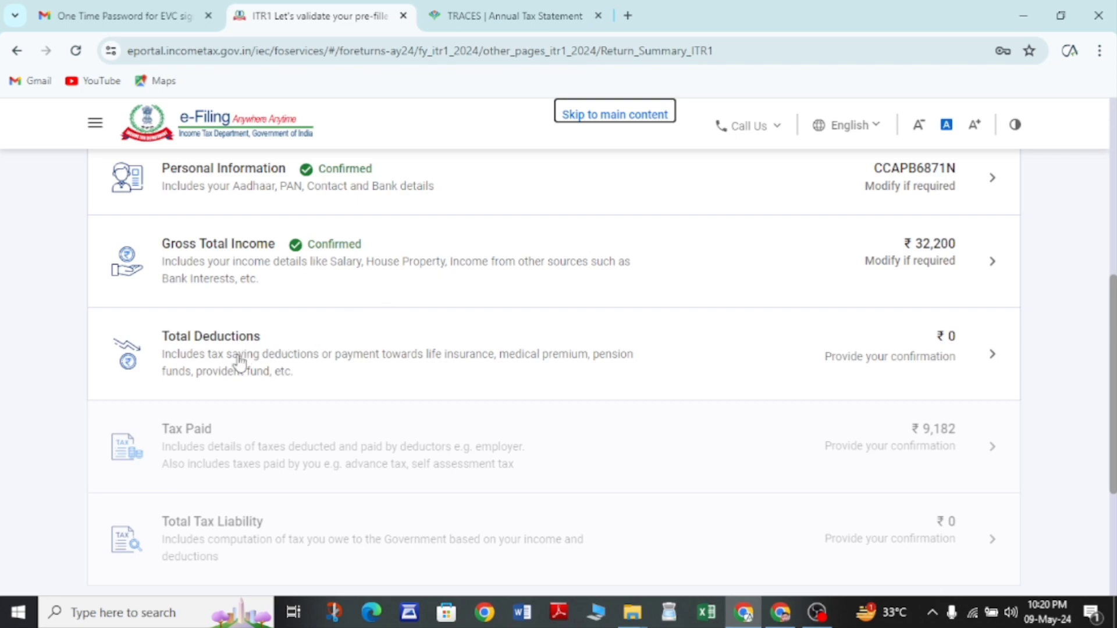
{"action": "left_click", "coordinate": [232, 366]}
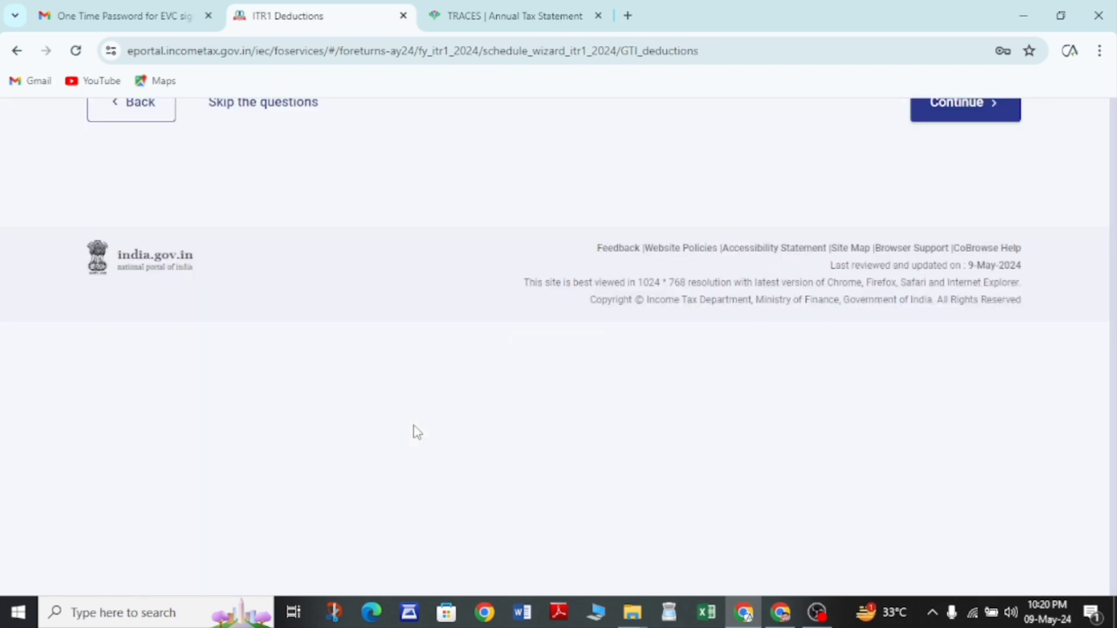
{"action": "scroll", "coordinate": [413, 425], "scroll_direction": "down", "scroll_amount": 2}
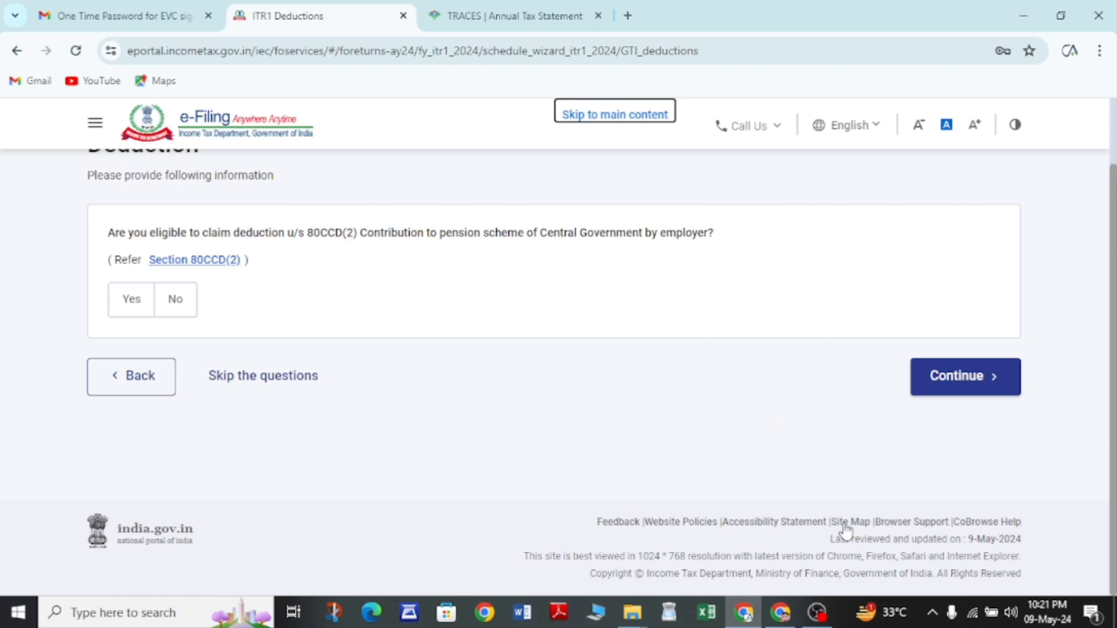
{"action": "left_click", "coordinate": [952, 375]}
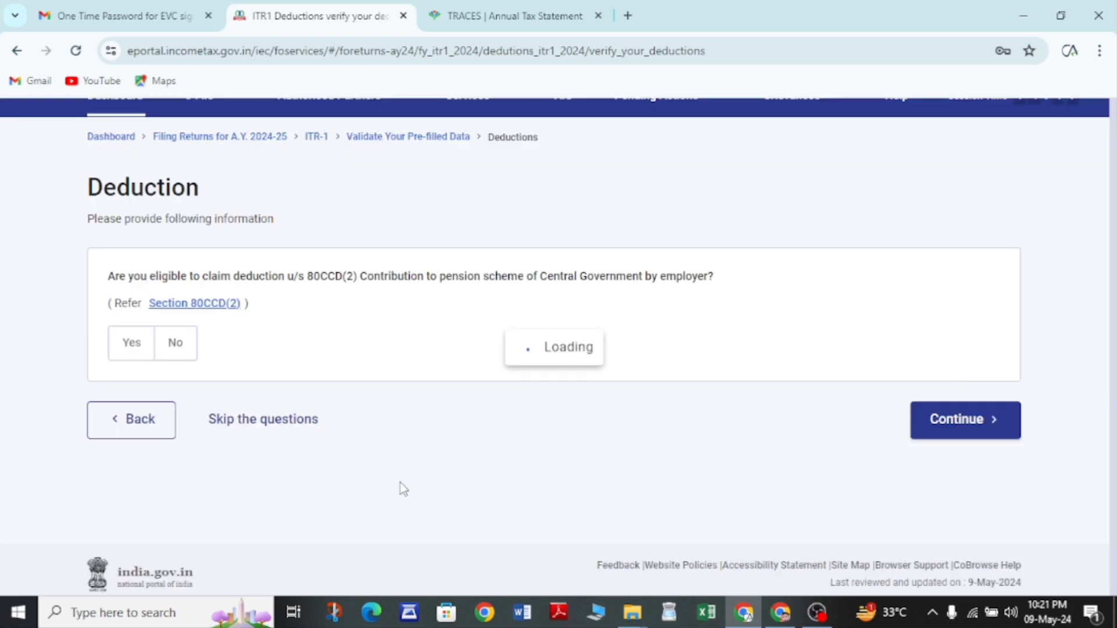
Review the available deduction claims, waiting for the unresponsive page to recover, and confirm Total Deductions without adding any claim
{"action": "scroll", "coordinate": [227, 445], "scroll_direction": "down", "scroll_amount": 3}
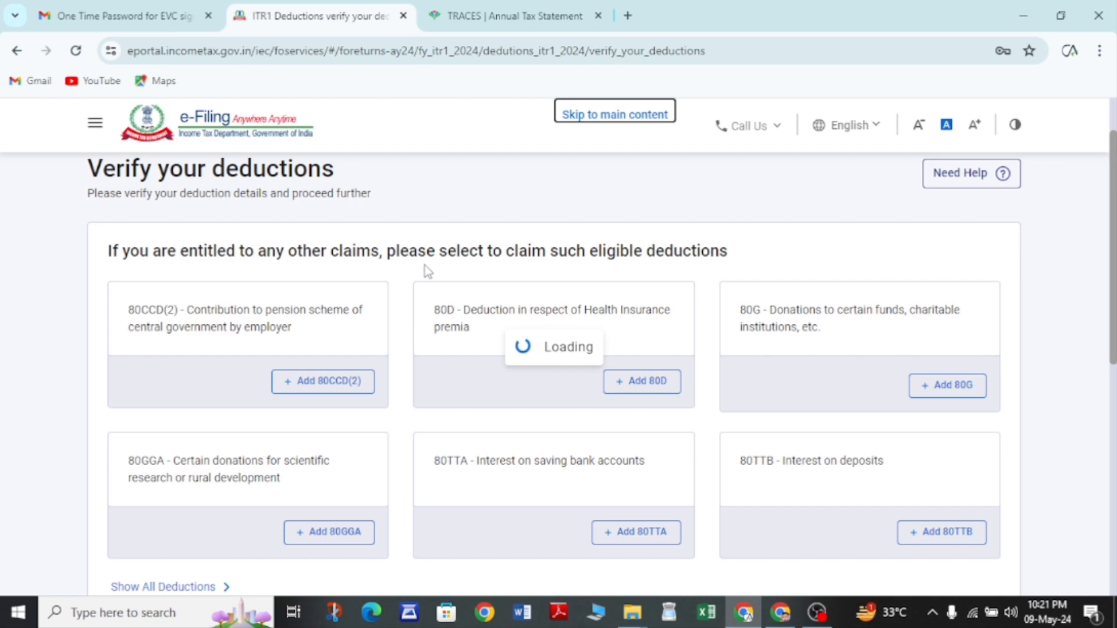
{"action": "scroll", "coordinate": [470, 338], "scroll_direction": "down", "scroll_amount": 1}
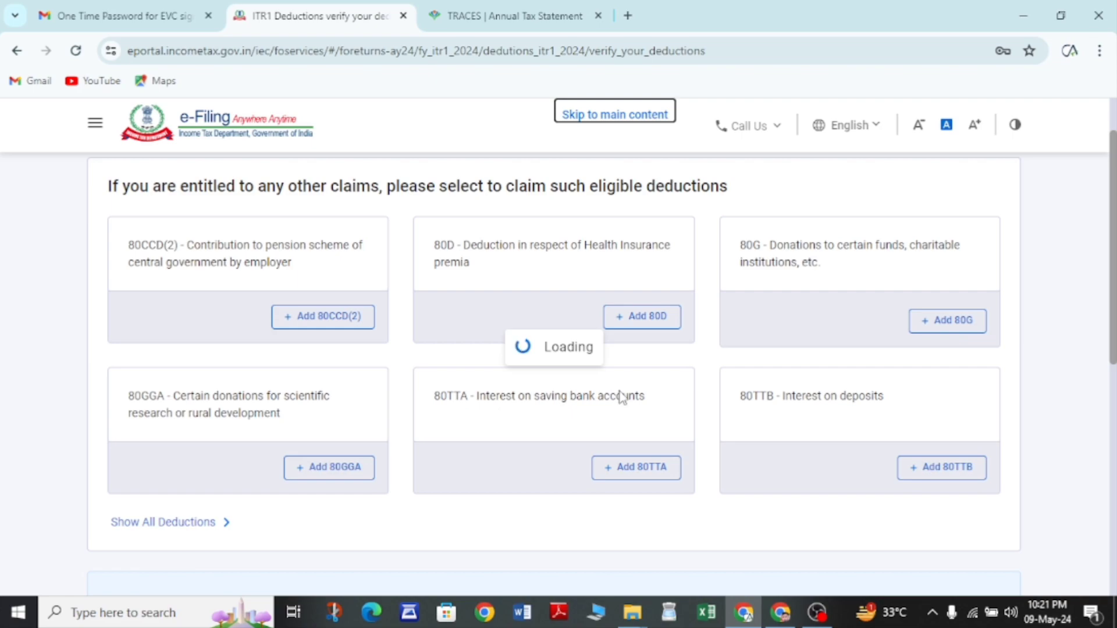
{"action": "scroll", "coordinate": [621, 396], "scroll_direction": "down", "scroll_amount": 4}
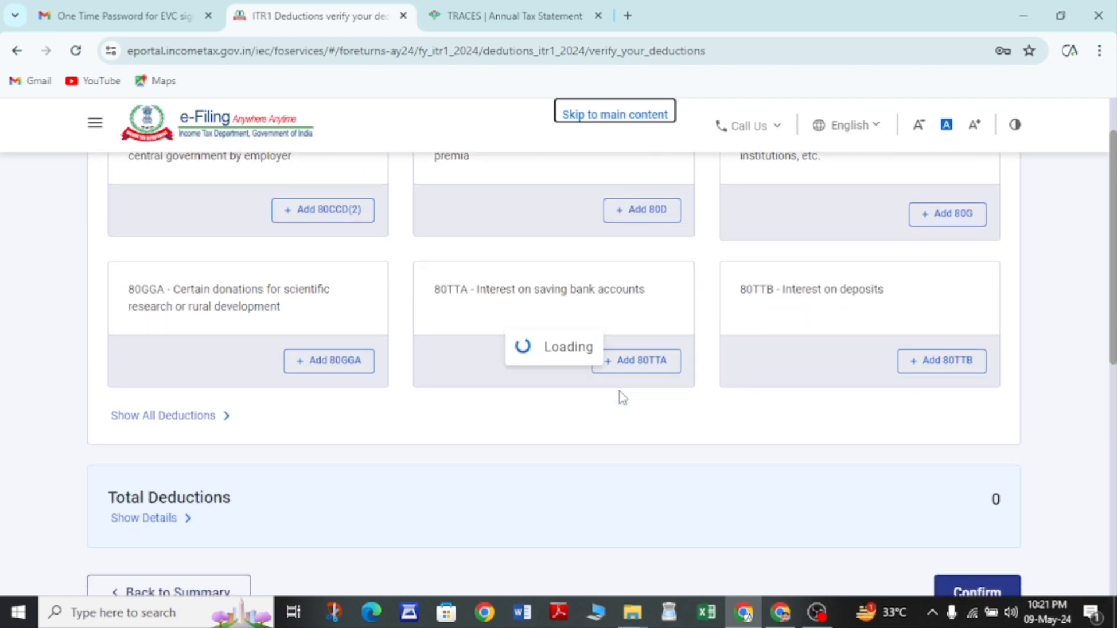
{"action": "scroll", "coordinate": [621, 395], "scroll_direction": "up", "scroll_amount": 2}
{"action": "scroll", "coordinate": [619, 394], "scroll_direction": "up", "scroll_amount": 2}
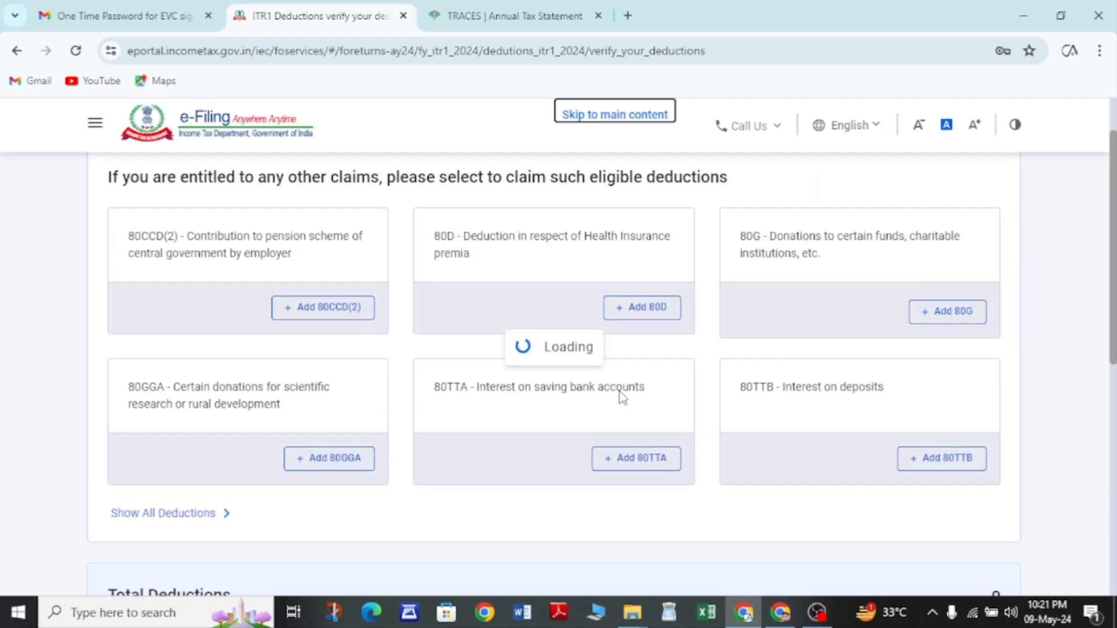
{"action": "scroll", "coordinate": [619, 395], "scroll_direction": "down", "scroll_amount": 1}
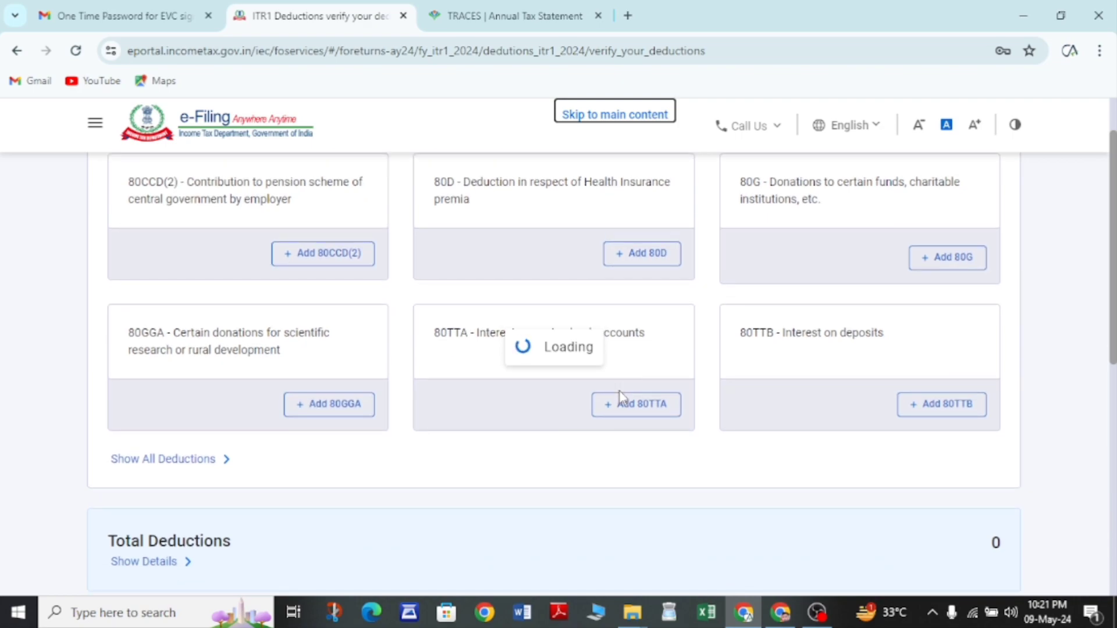
{"action": "scroll", "coordinate": [620, 396], "scroll_direction": "down", "scroll_amount": 1}
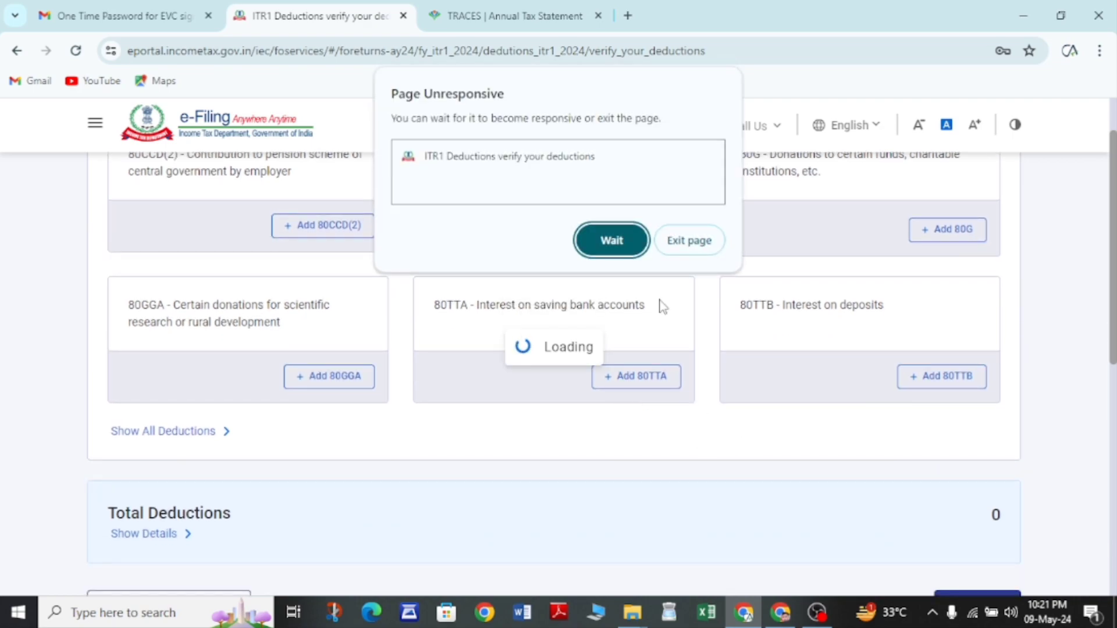
{"action": "left_click", "coordinate": [608, 241]}
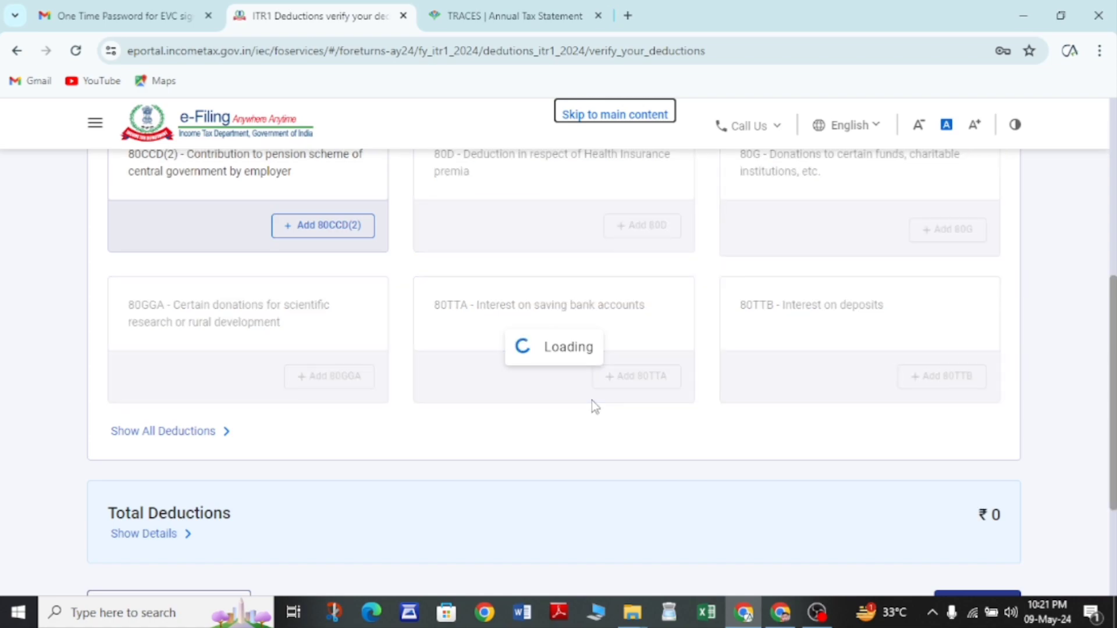
{"action": "scroll", "coordinate": [591, 400], "scroll_direction": "up", "scroll_amount": 1}
{"action": "scroll", "coordinate": [591, 401], "scroll_direction": "up", "scroll_amount": 4}
{"action": "scroll", "coordinate": [592, 400], "scroll_direction": "down", "scroll_amount": 7}
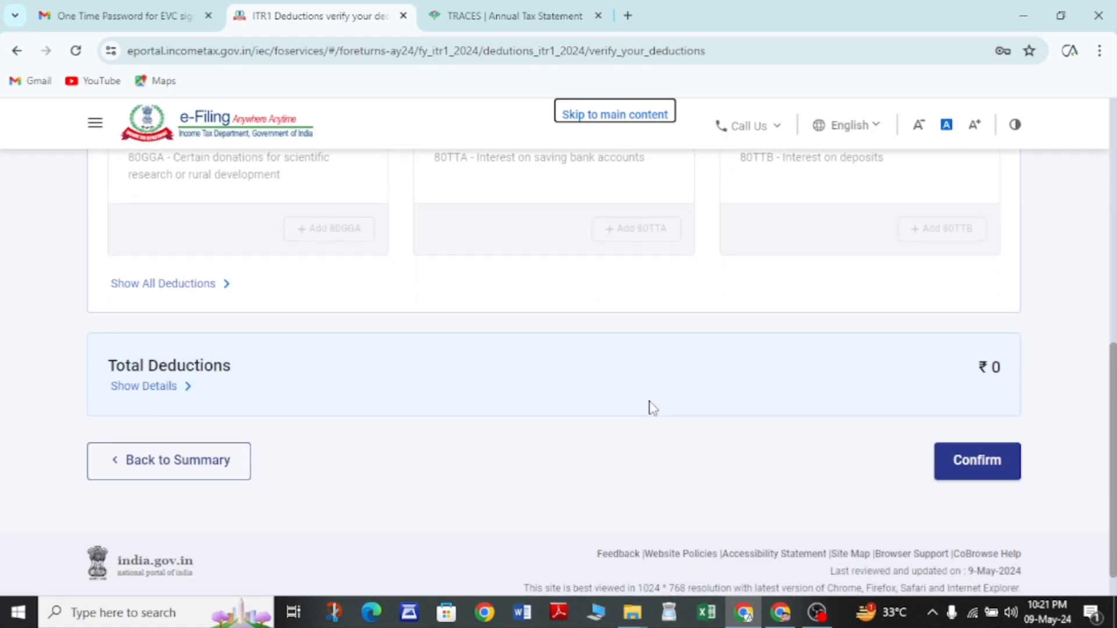
{"action": "left_click", "coordinate": [967, 473]}
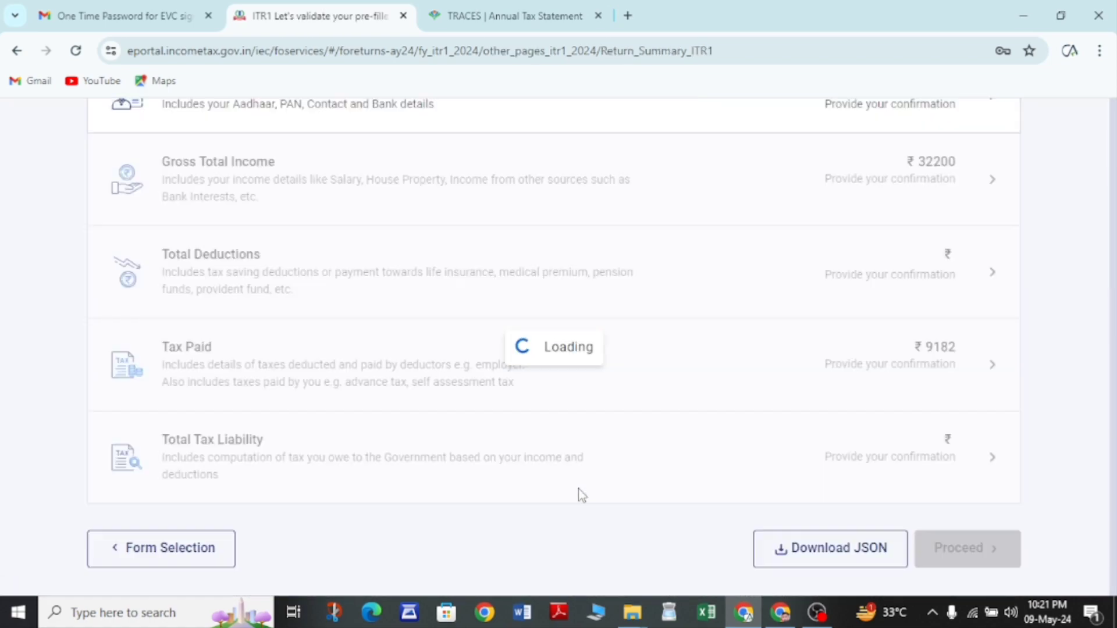
Open Tax Paid from the return summary and check its TDS details against the Form 26AS statement
{"action": "scroll", "coordinate": [579, 489], "scroll_direction": "down", "scroll_amount": 5}
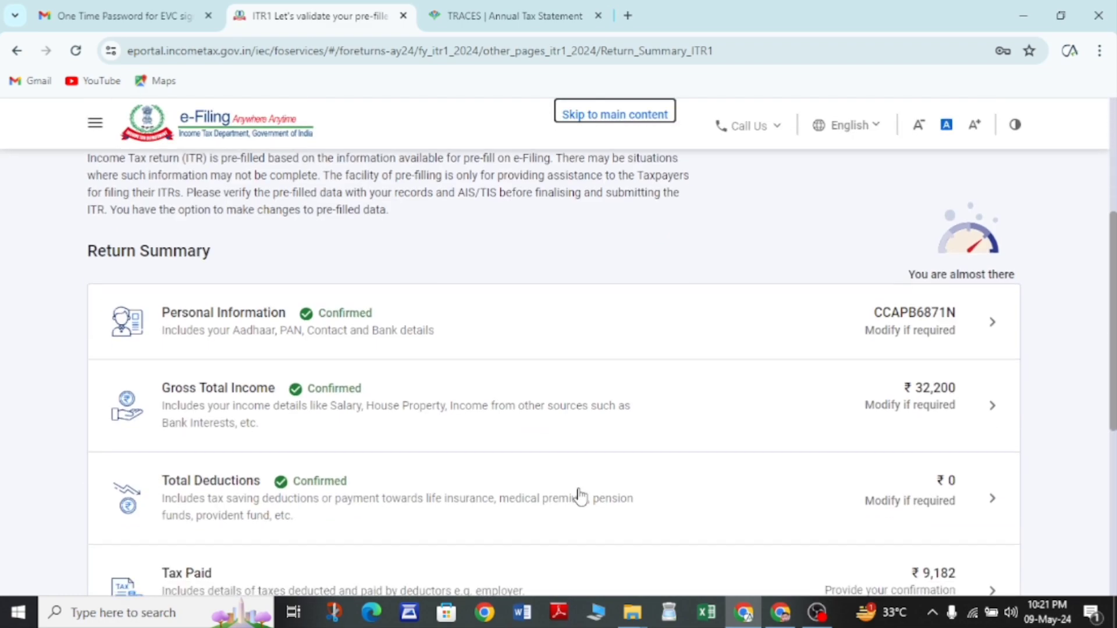
{"action": "left_click", "coordinate": [265, 399]}
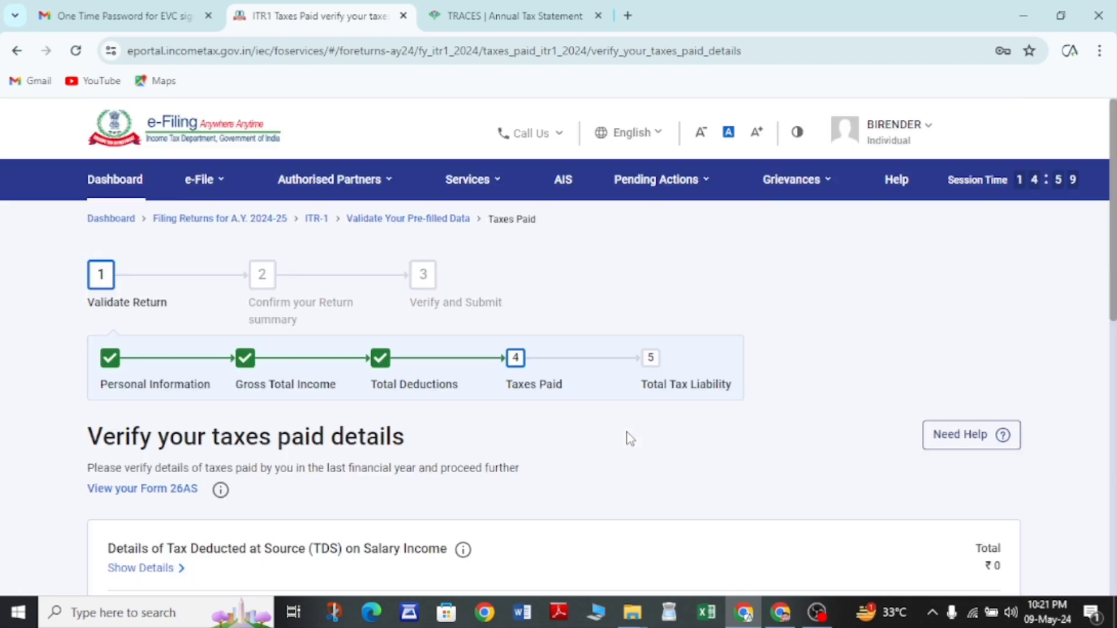
{"action": "scroll", "coordinate": [630, 438], "scroll_direction": "down", "scroll_amount": 6}
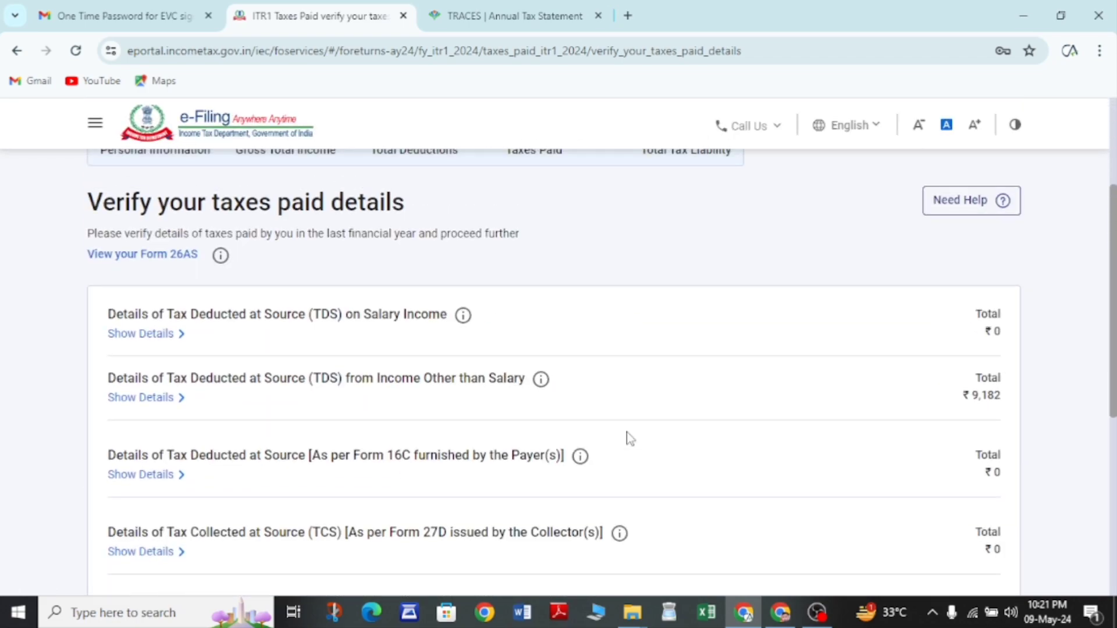
{"action": "scroll", "coordinate": [627, 436], "scroll_direction": "down", "scroll_amount": 5}
{"action": "left_click", "coordinate": [510, 14]}
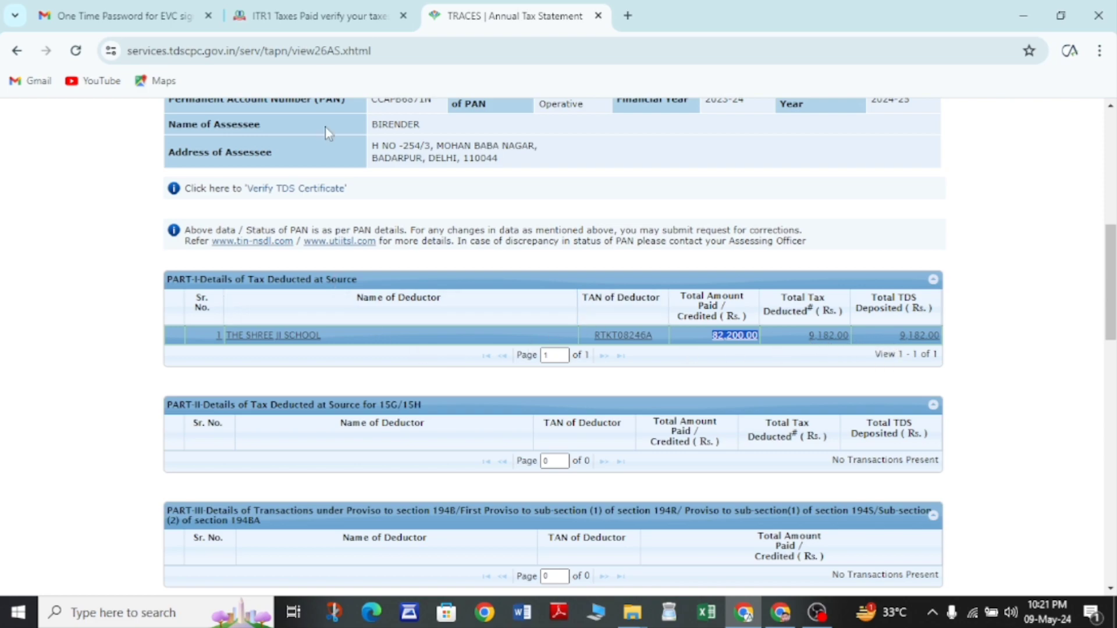
{"action": "left_click", "coordinate": [311, 13]}
{"action": "scroll", "coordinate": [606, 496], "scroll_direction": "up", "scroll_amount": 2}
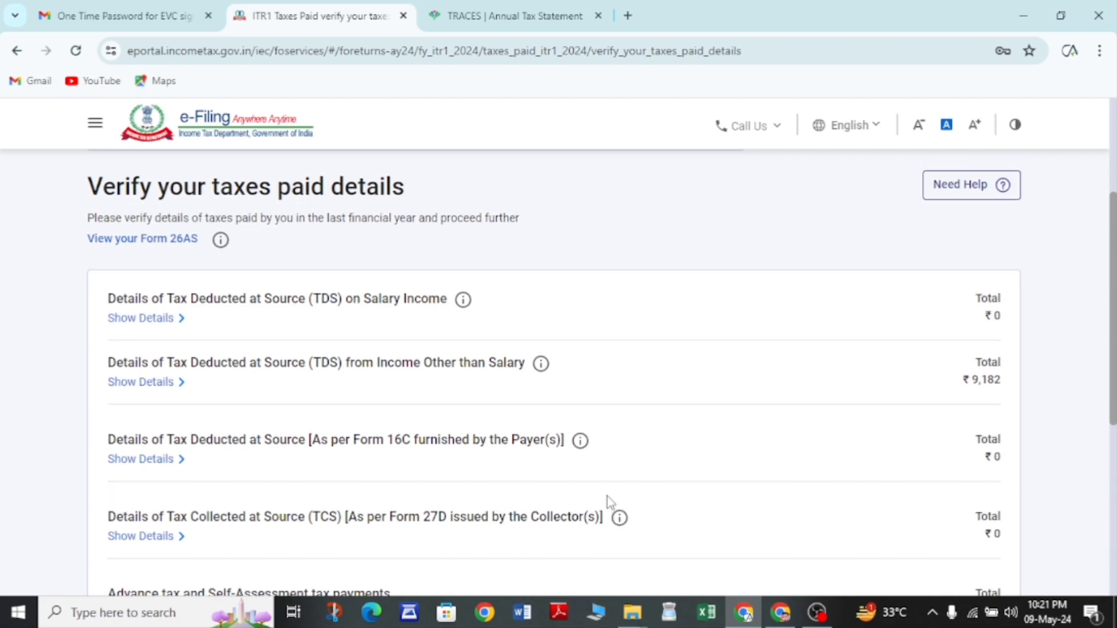
Review the TDS entries for salary and for income other than salary, and confirm the taxes paid details
{"action": "scroll", "coordinate": [606, 497], "scroll_direction": "down", "scroll_amount": 1}
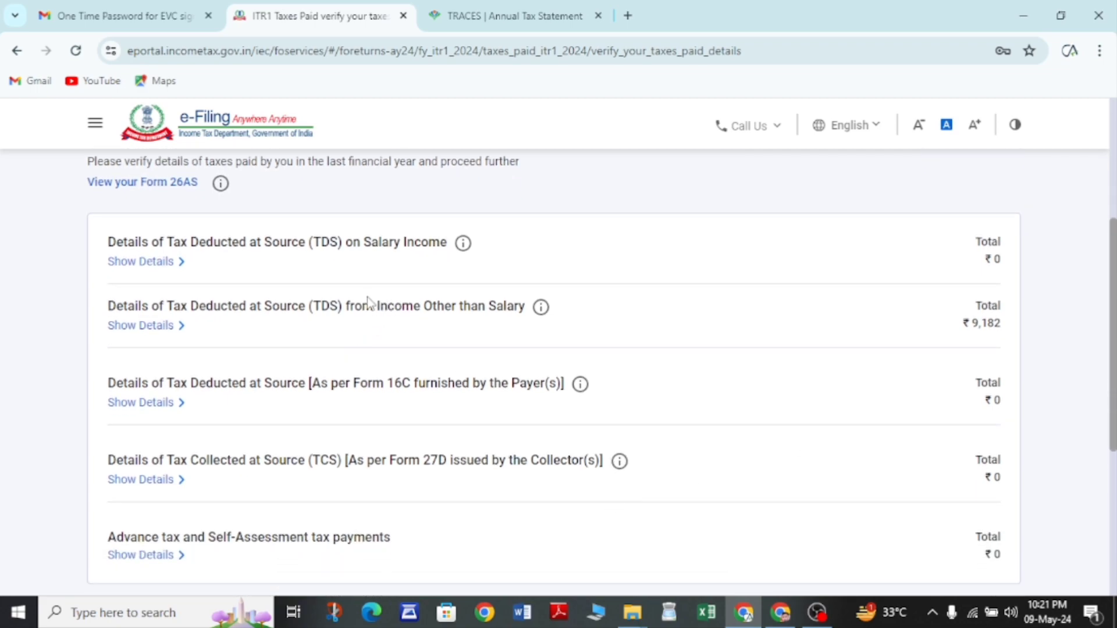
{"action": "left_click_drag", "start_coordinate": [367, 308], "coordinate": [532, 313]}
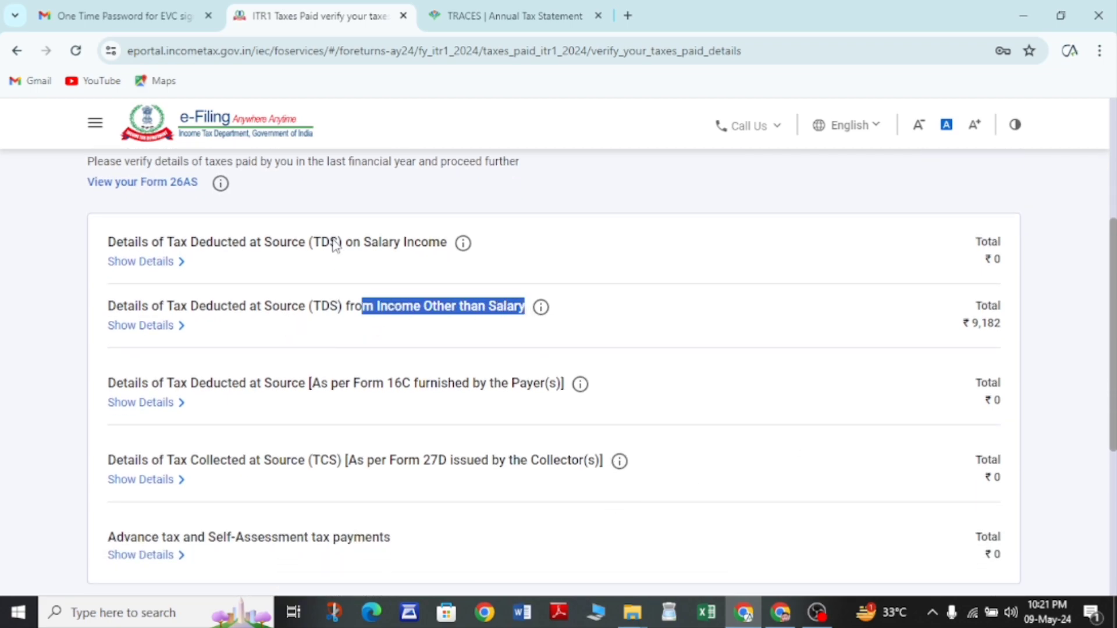
{"action": "left_click_drag", "start_coordinate": [314, 243], "coordinate": [462, 246]}
{"action": "scroll", "coordinate": [462, 360], "scroll_direction": "down", "scroll_amount": 5}
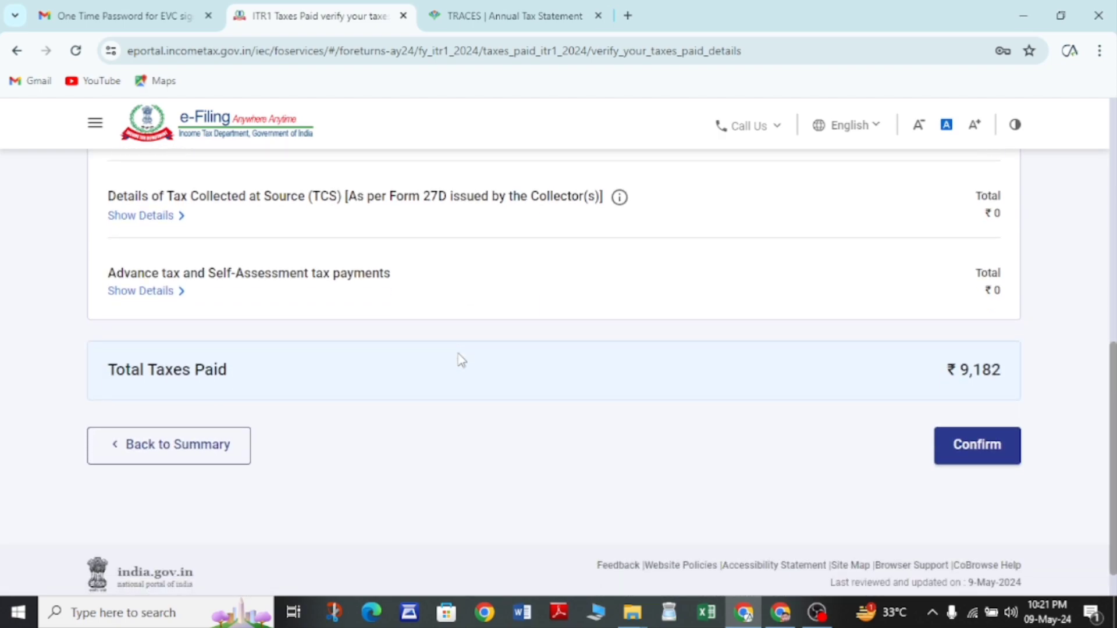
{"action": "left_click", "coordinate": [966, 457]}
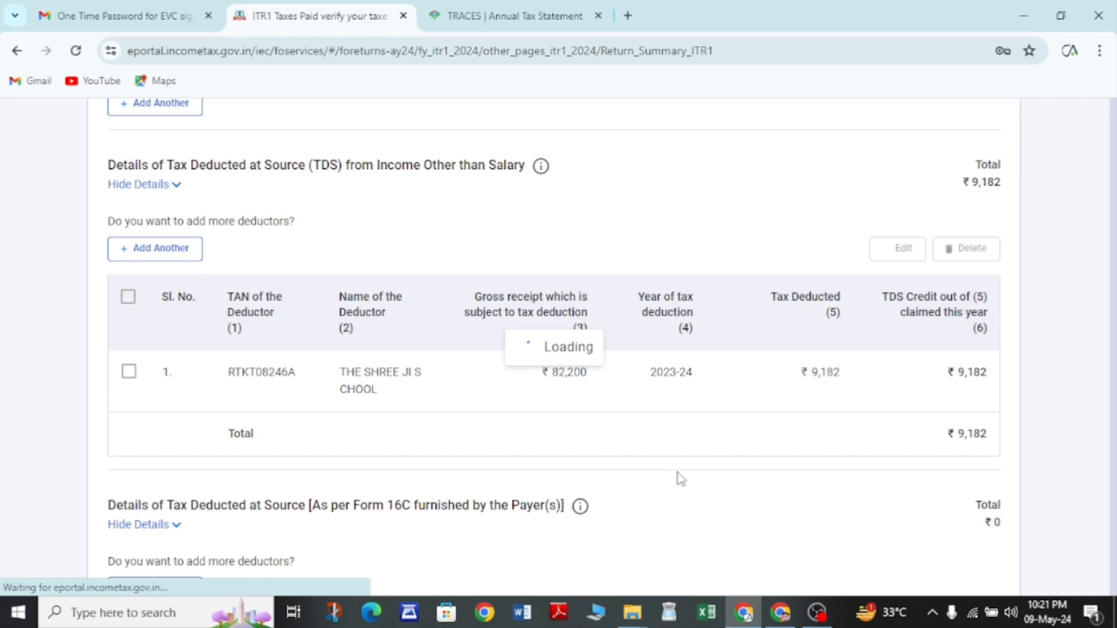
Open Total Tax Liability from the return summary, review the income and tax computation, and confirm it
{"action": "scroll", "coordinate": [612, 497], "scroll_direction": "down", "scroll_amount": 10}
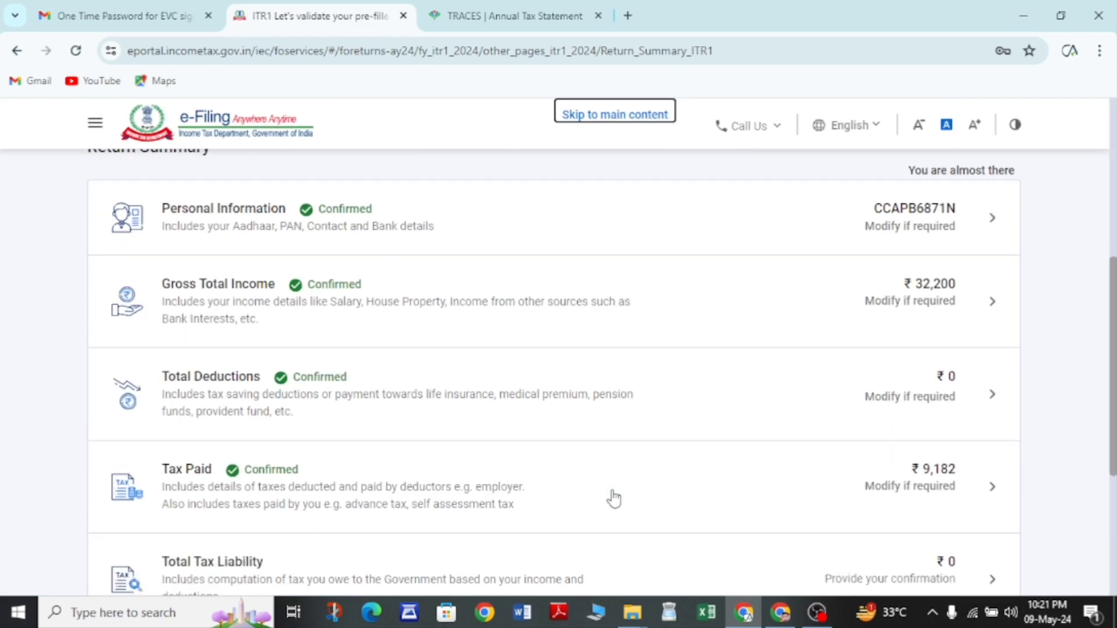
{"action": "left_click", "coordinate": [236, 311]}
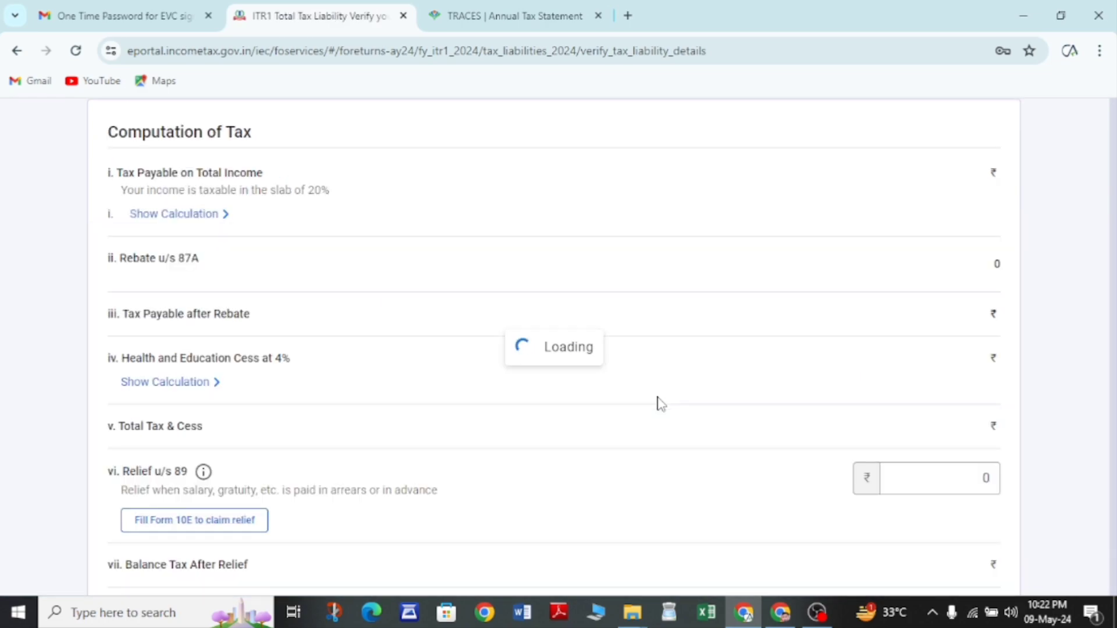
{"action": "scroll", "coordinate": [660, 404], "scroll_direction": "down", "scroll_amount": 4}
{"action": "scroll", "coordinate": [661, 405], "scroll_direction": "up", "scroll_amount": 1}
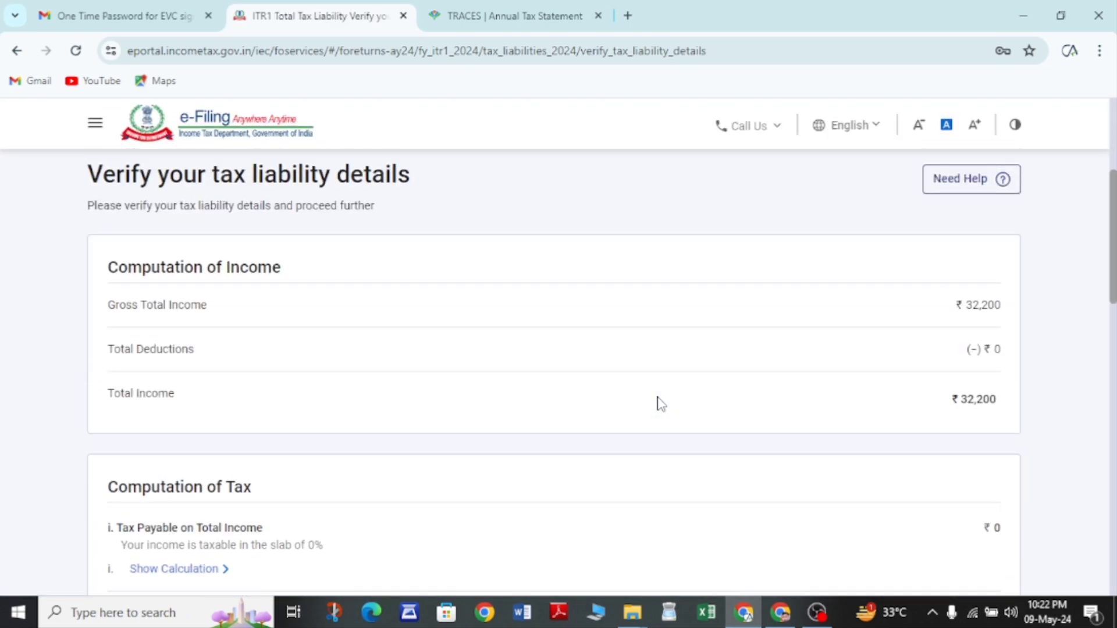
{"action": "scroll", "coordinate": [660, 404], "scroll_direction": "down", "scroll_amount": 5}
{"action": "scroll", "coordinate": [660, 404], "scroll_direction": "down", "scroll_amount": 12}
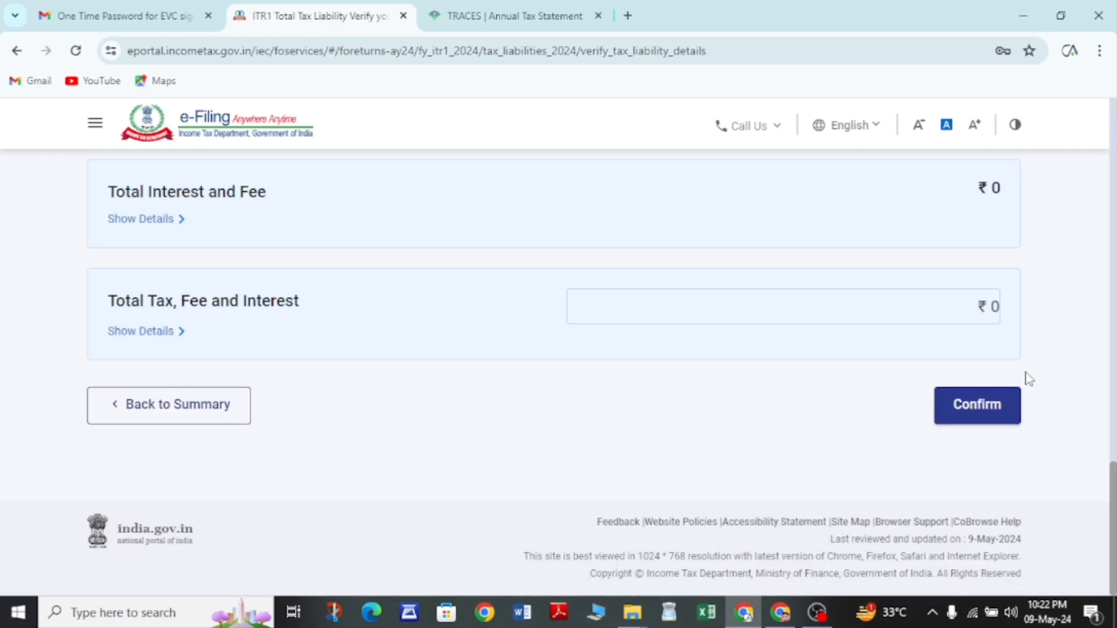
{"action": "left_click", "coordinate": [951, 423]}
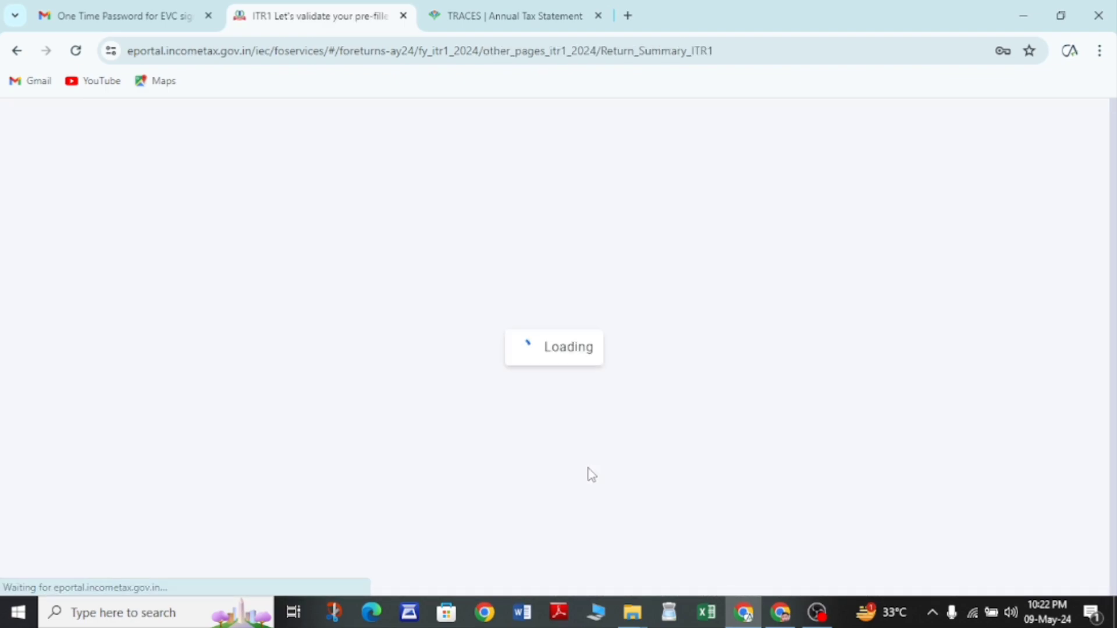
Proceed to the tax summary, review the refund calculation, and continue to the return preview
{"action": "scroll", "coordinate": [589, 473], "scroll_direction": "down", "scroll_amount": 10}
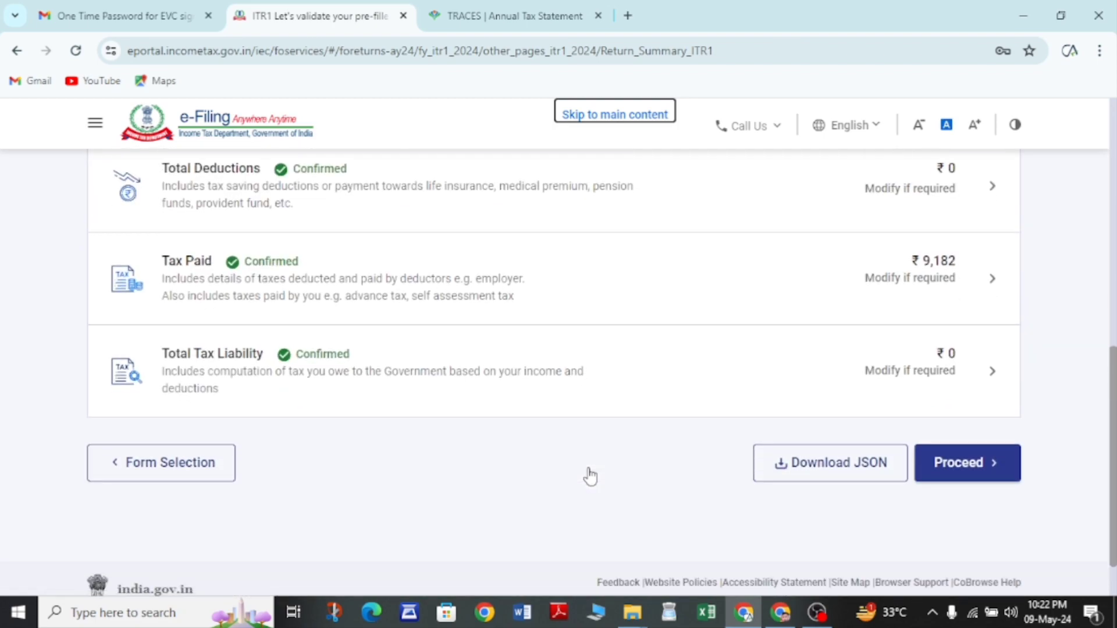
{"action": "left_click", "coordinate": [960, 416]}
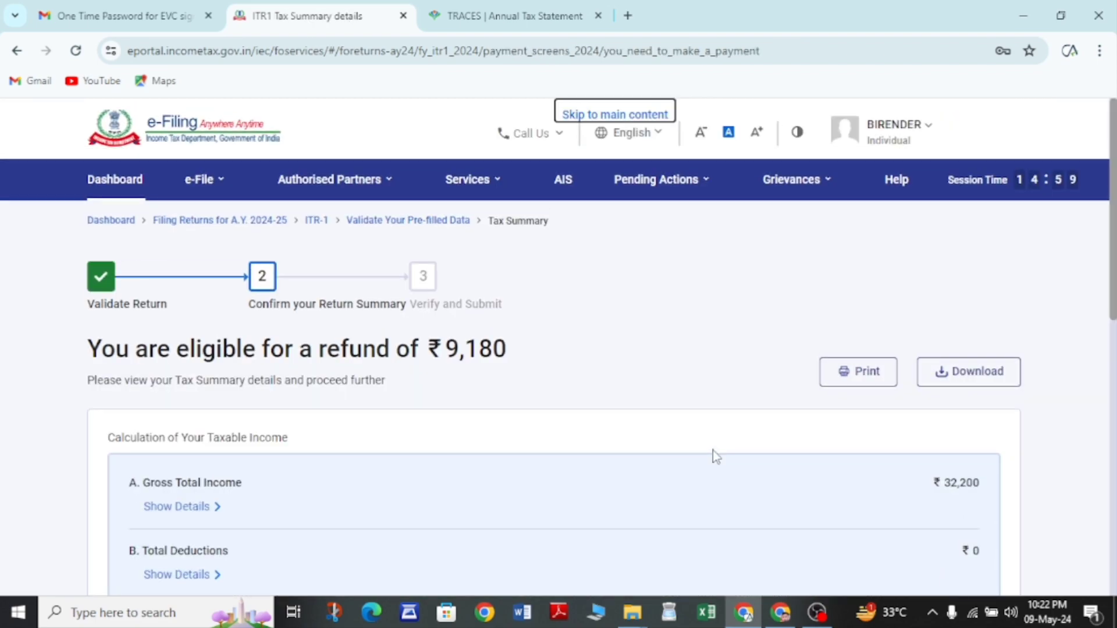
{"action": "left_click_drag", "start_coordinate": [86, 265], "coordinate": [514, 268]}
{"action": "scroll", "coordinate": [526, 273], "scroll_direction": "down", "scroll_amount": 9}
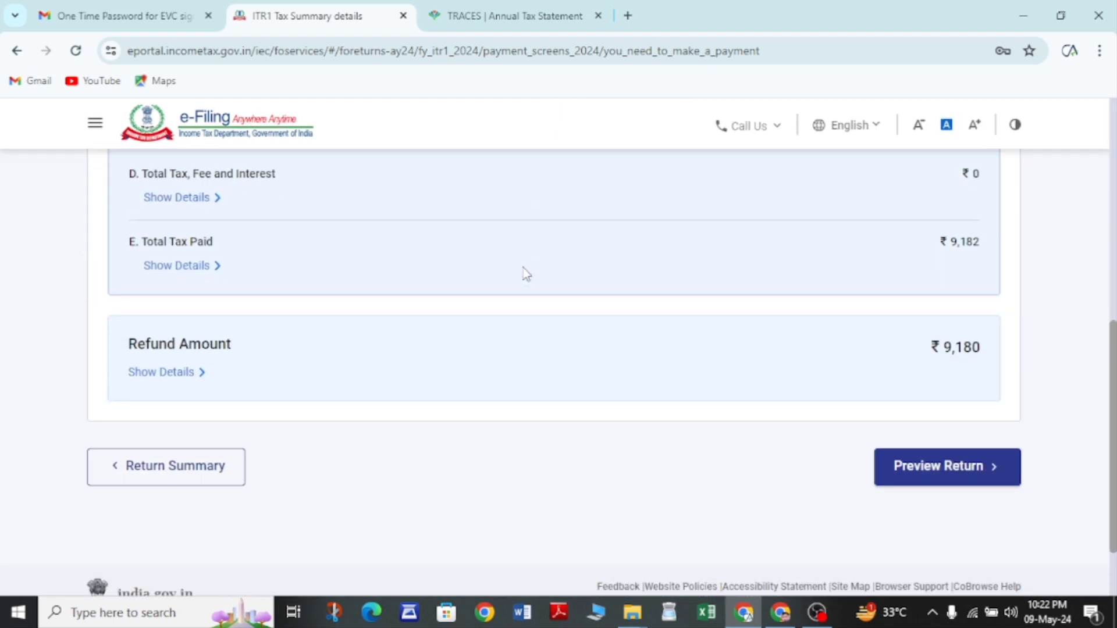
{"action": "left_click", "coordinate": [920, 416]}
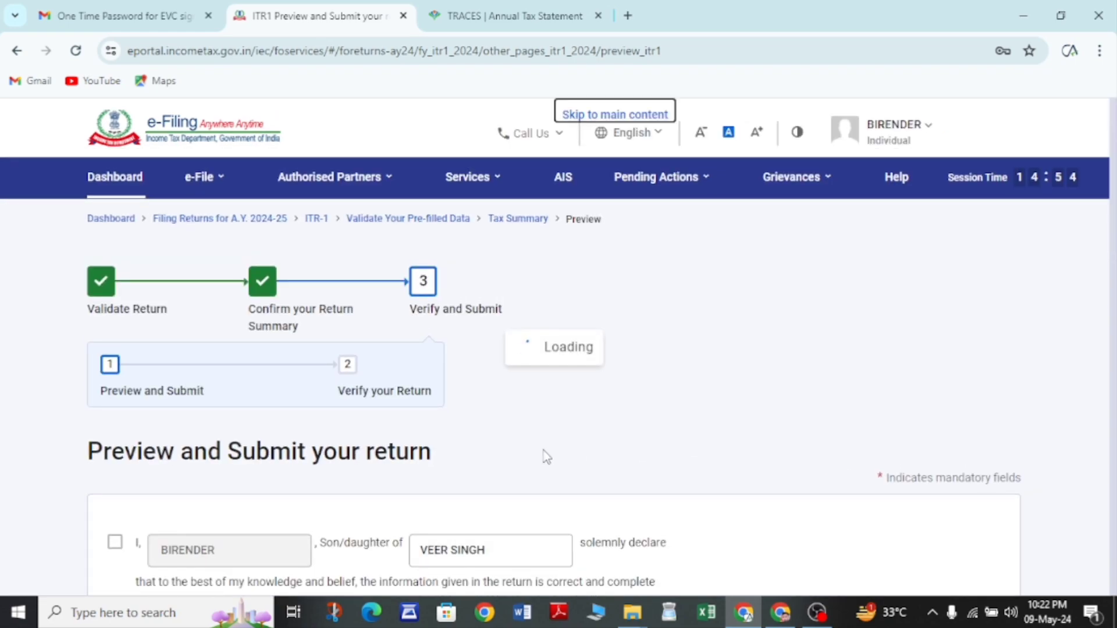
Accept the declaration in the capacity of Self and continue to the full return preview
{"action": "scroll", "coordinate": [453, 425], "scroll_direction": "down", "scroll_amount": 4}
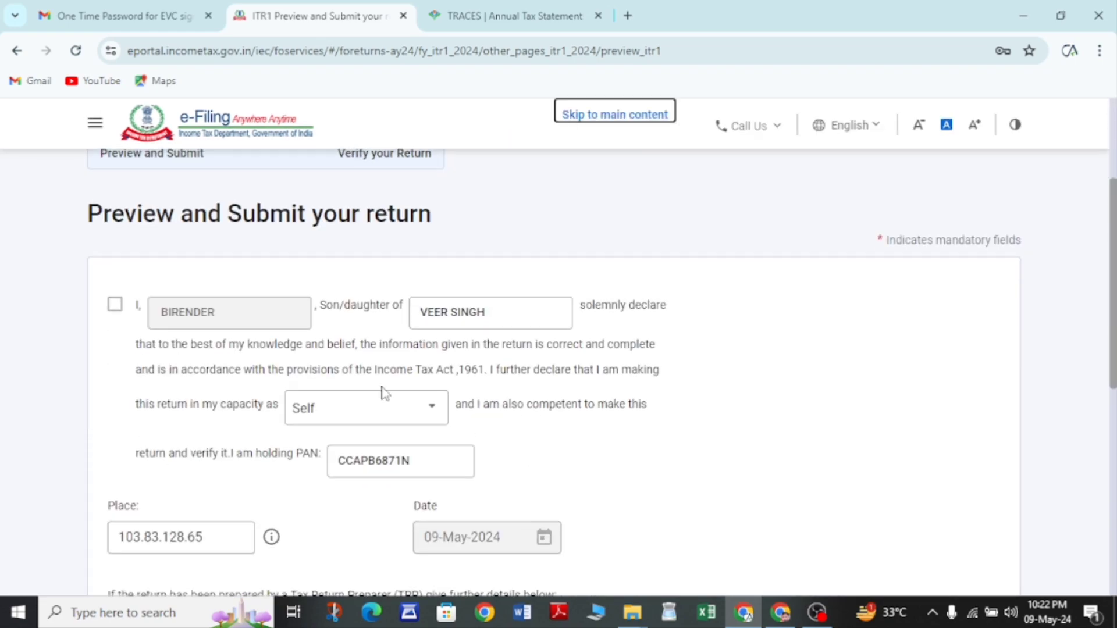
{"action": "left_click", "coordinate": [115, 305]}
{"action": "scroll", "coordinate": [945, 463], "scroll_direction": "down", "scroll_amount": 6}
{"action": "left_click", "coordinate": [939, 490]}
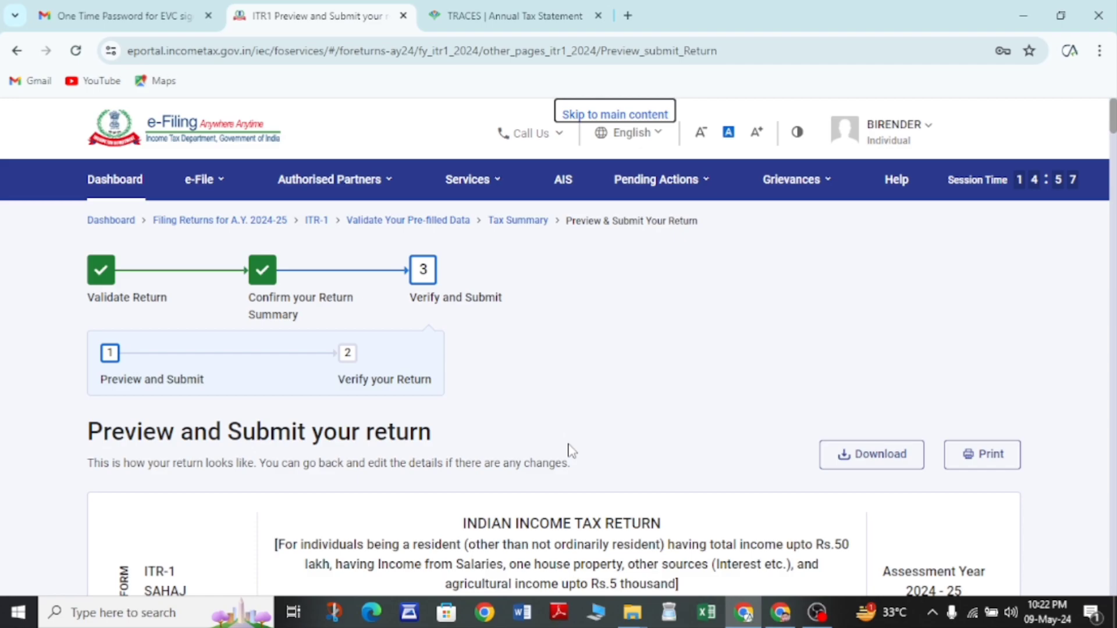
Review the full ITR-1 preview, submit it for validation and proceed to the verification methods
{"action": "scroll", "coordinate": [570, 451], "scroll_direction": "down", "scroll_amount": 15}
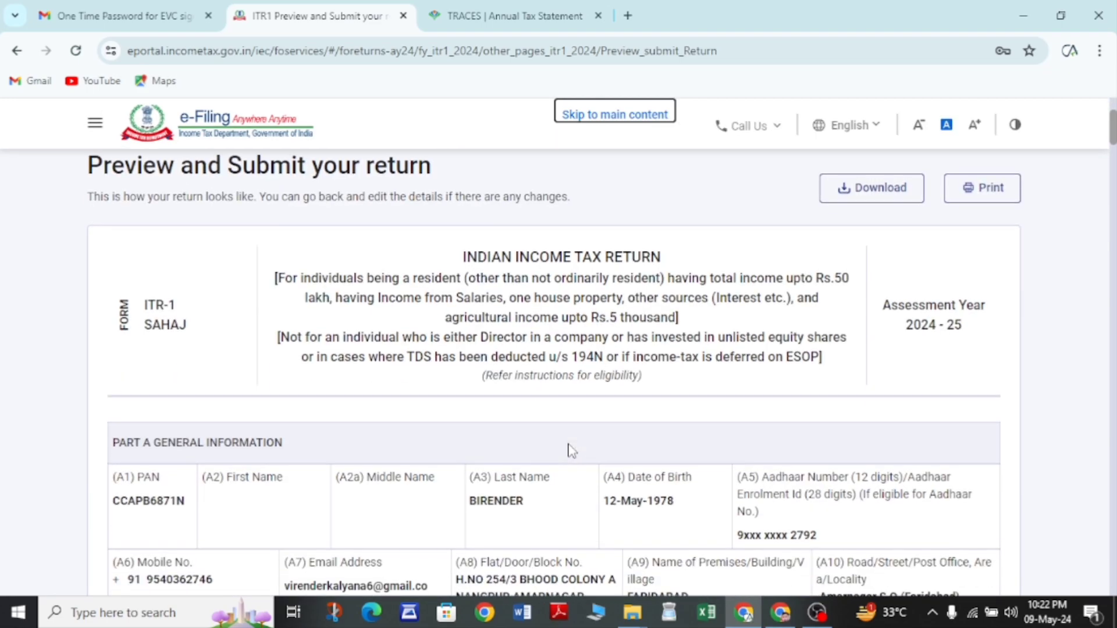
{"action": "scroll", "coordinate": [568, 443], "scroll_direction": "down", "scroll_amount": 20}
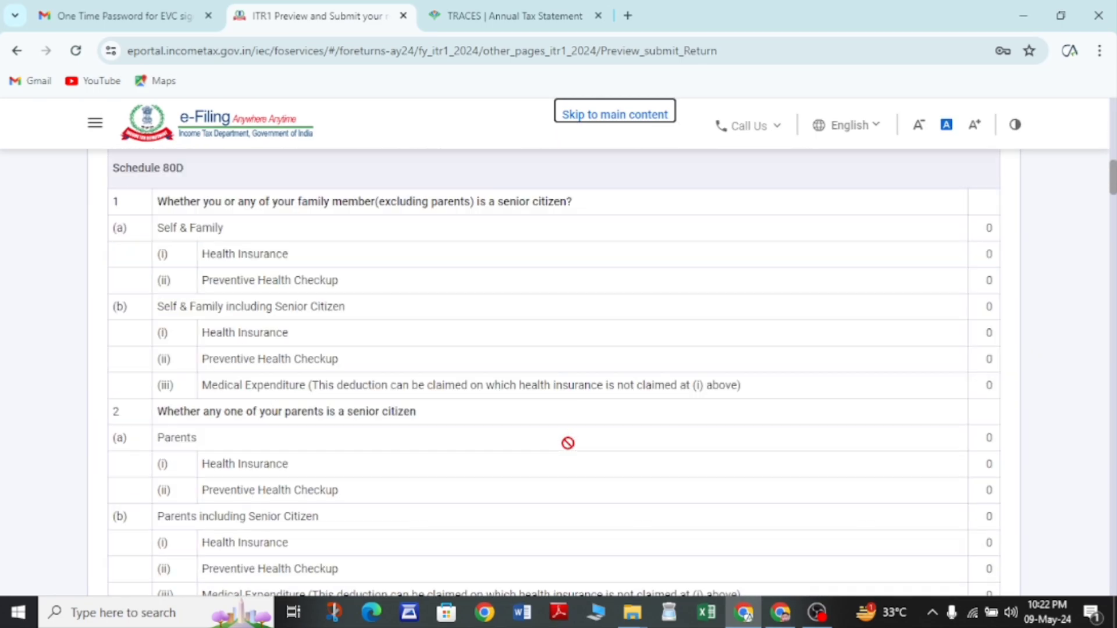
{"action": "scroll", "coordinate": [570, 450], "scroll_direction": "up", "scroll_amount": 5}
{"action": "scroll", "coordinate": [570, 451], "scroll_direction": "down", "scroll_amount": 20}
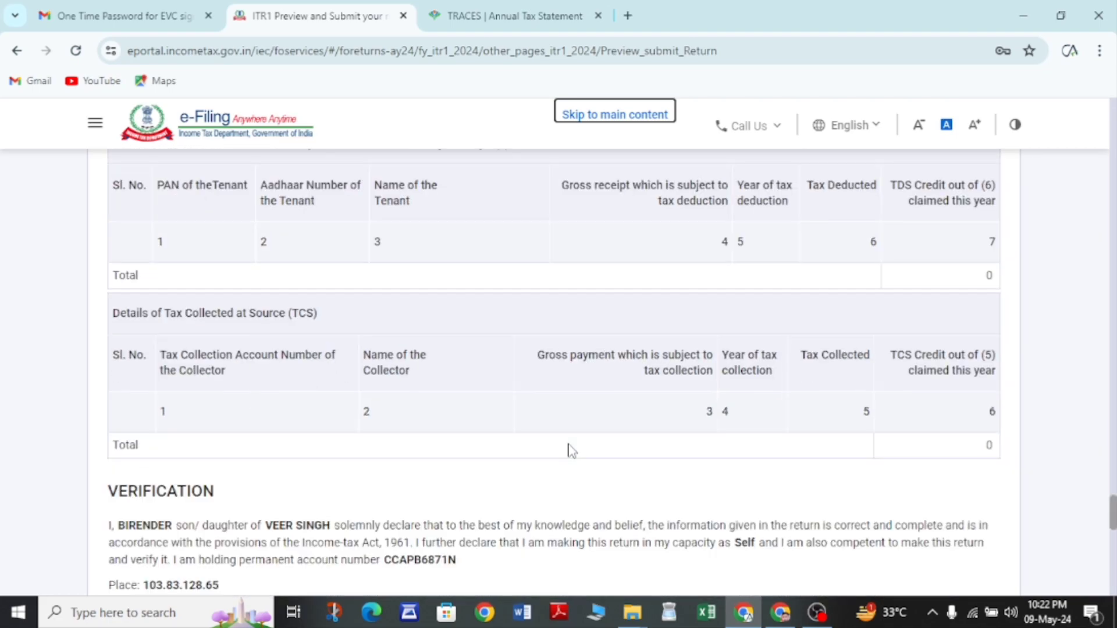
{"action": "left_click", "coordinate": [929, 386]}
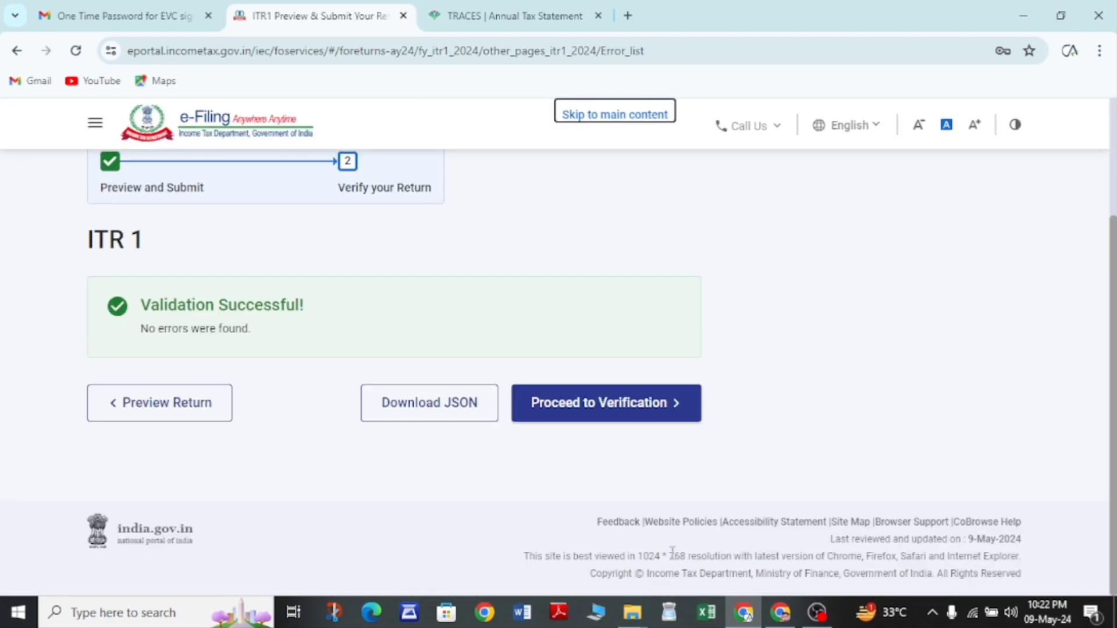
{"action": "left_click", "coordinate": [577, 414]}
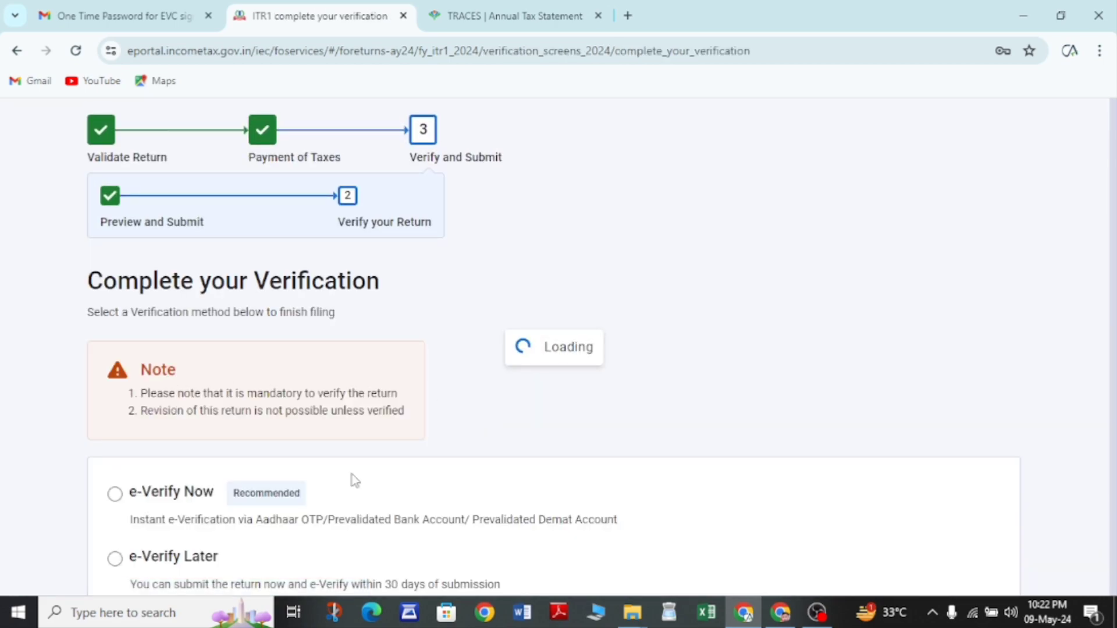
{"action": "scroll", "coordinate": [355, 480], "scroll_direction": "down", "scroll_amount": 5}
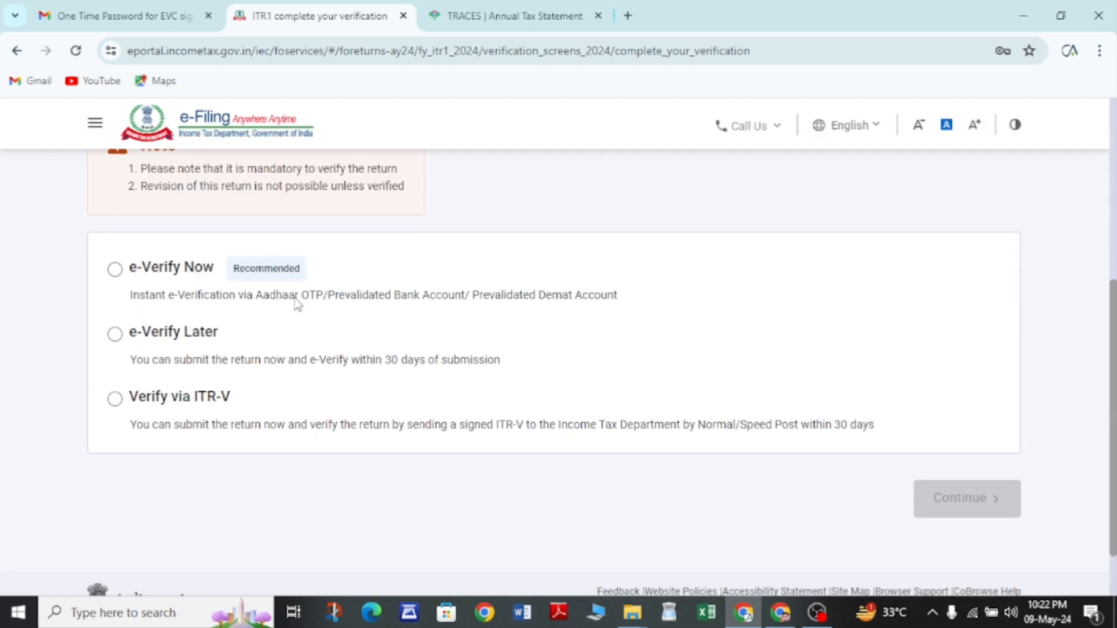
Compare the verification methods, cancel the e-Verify Later notice and choose e-Verify Now instead
{"action": "left_click_drag", "start_coordinate": [296, 302], "coordinate": [475, 307]}
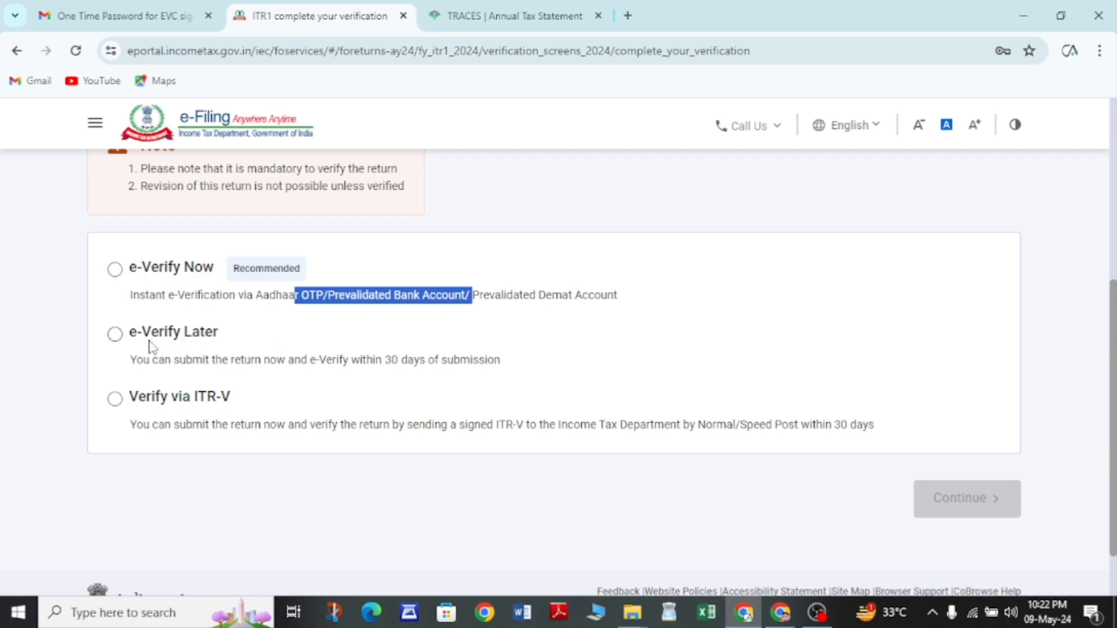
{"action": "left_click_drag", "start_coordinate": [163, 337], "coordinate": [167, 340]}
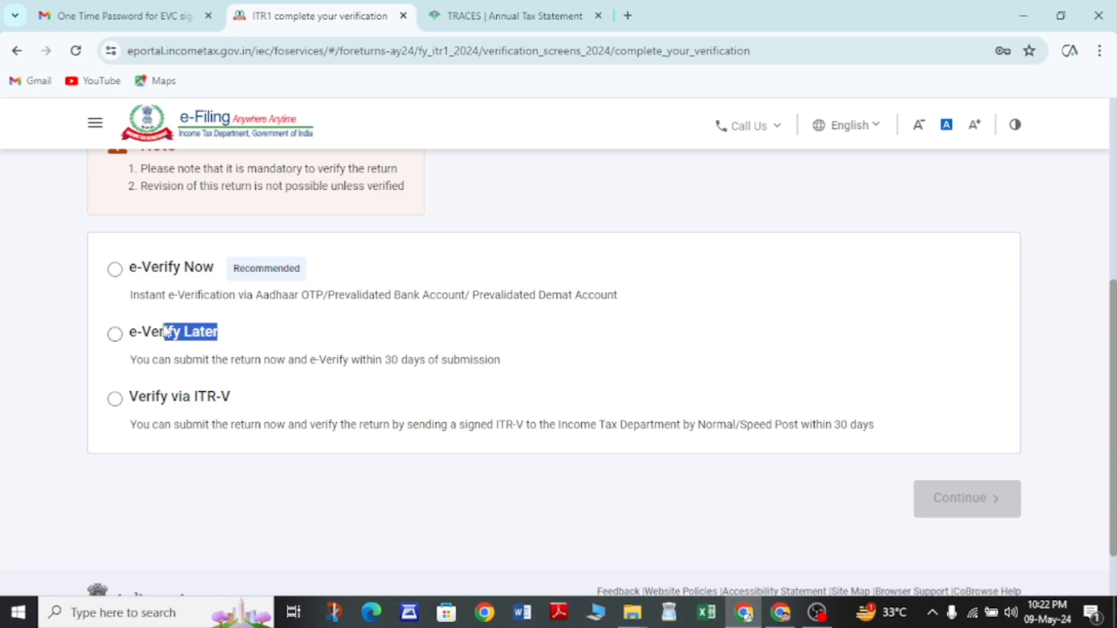
{"action": "left_click", "coordinate": [116, 334]}
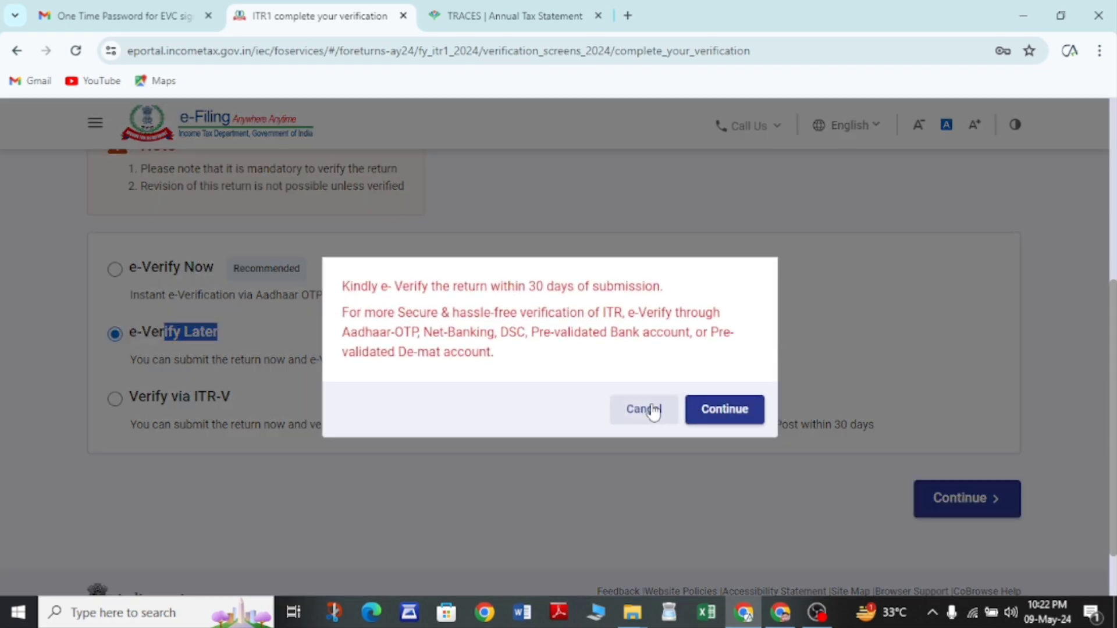
{"action": "left_click", "coordinate": [653, 411]}
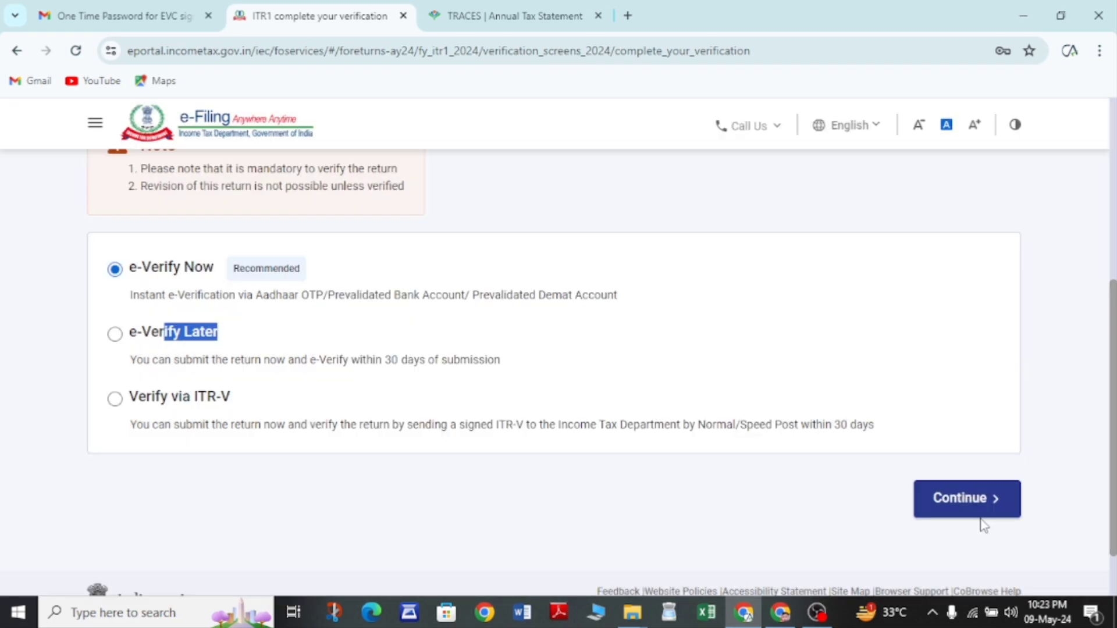
Review the mandatory verification note and the available methods for verifying the return
{"action": "scroll", "coordinate": [326, 403], "scroll_direction": "up", "scroll_amount": 1}
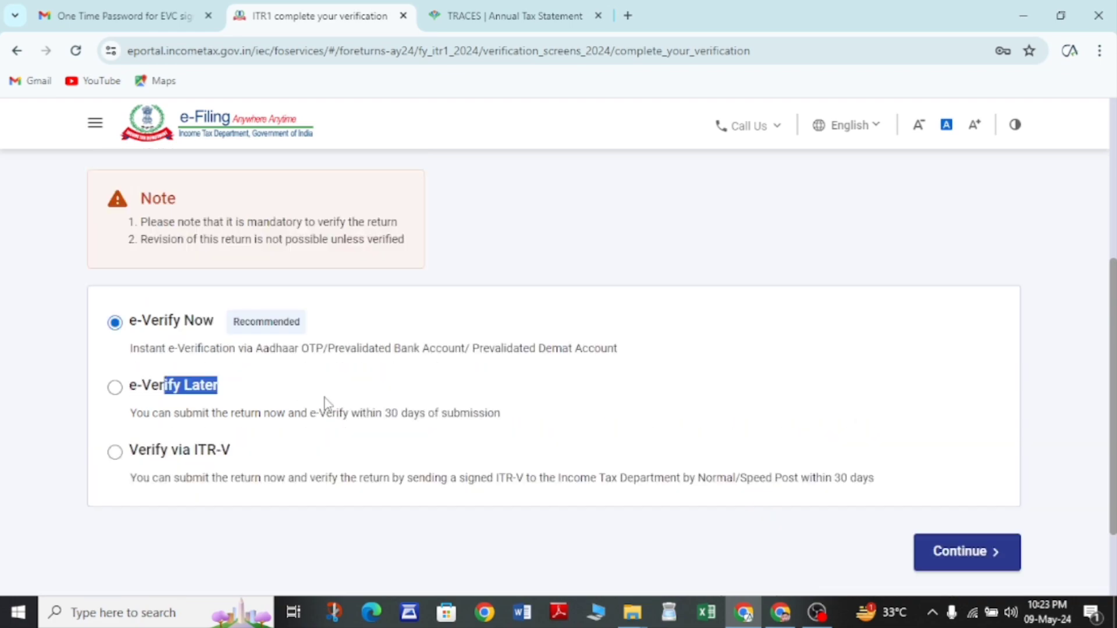
{"action": "scroll", "coordinate": [326, 403], "scroll_direction": "up", "scroll_amount": 1}
{"action": "scroll", "coordinate": [326, 403], "scroll_direction": "down", "scroll_amount": 1}
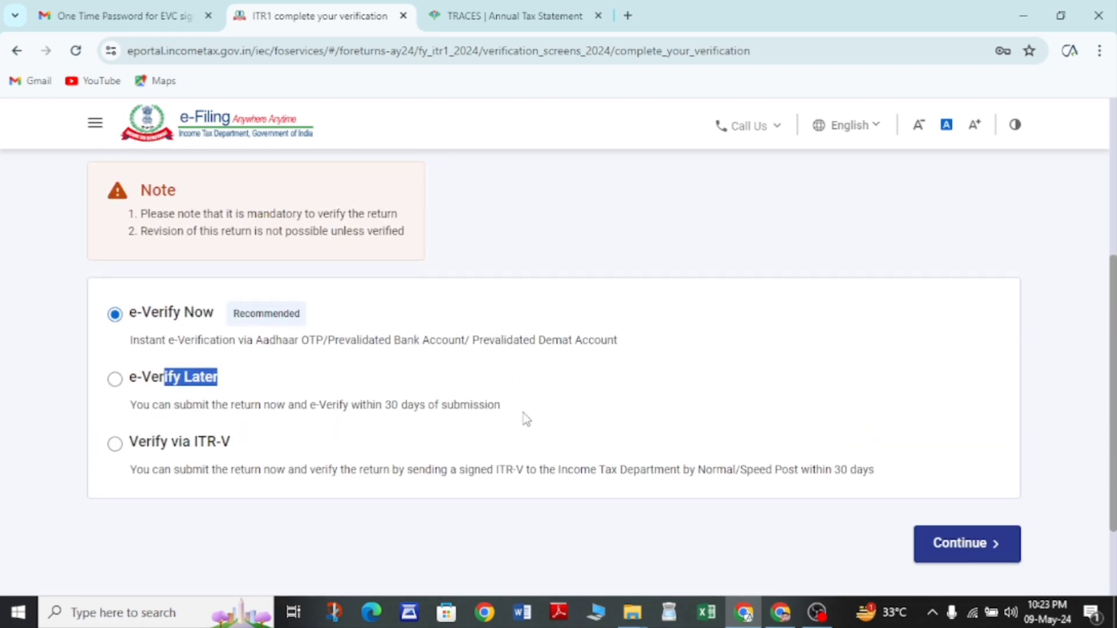
{"action": "scroll", "coordinate": [525, 417], "scroll_direction": "up", "scroll_amount": 2}
{"action": "scroll", "coordinate": [525, 417], "scroll_direction": "down", "scroll_amount": 2}
{"action": "scroll", "coordinate": [525, 417], "scroll_direction": "up", "scroll_amount": 5}
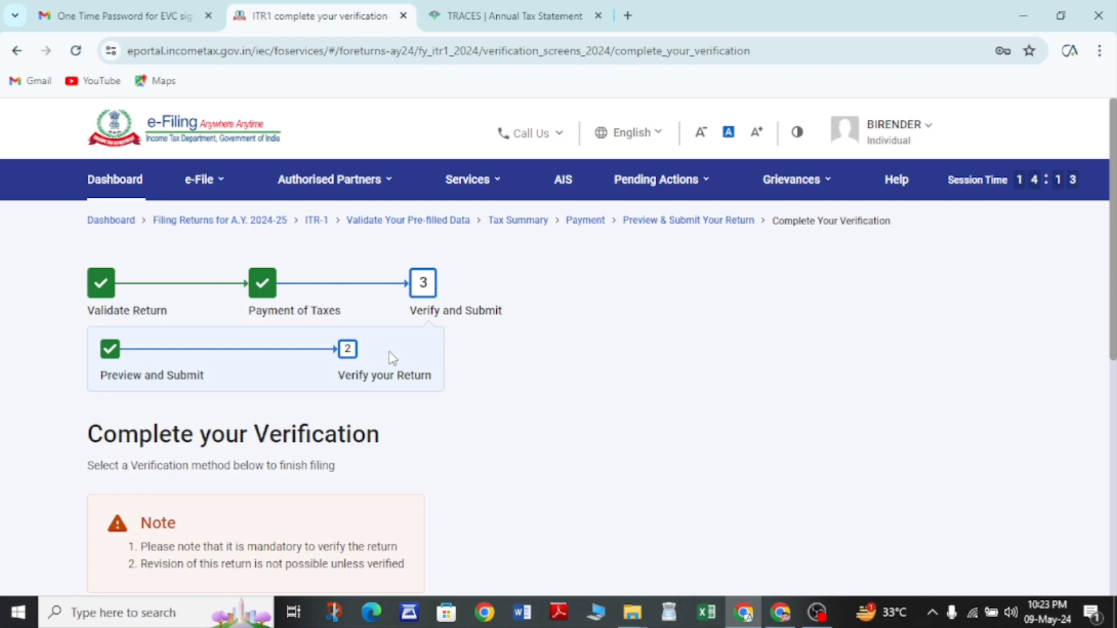
{"action": "scroll", "coordinate": [389, 357], "scroll_direction": "down", "scroll_amount": 3}
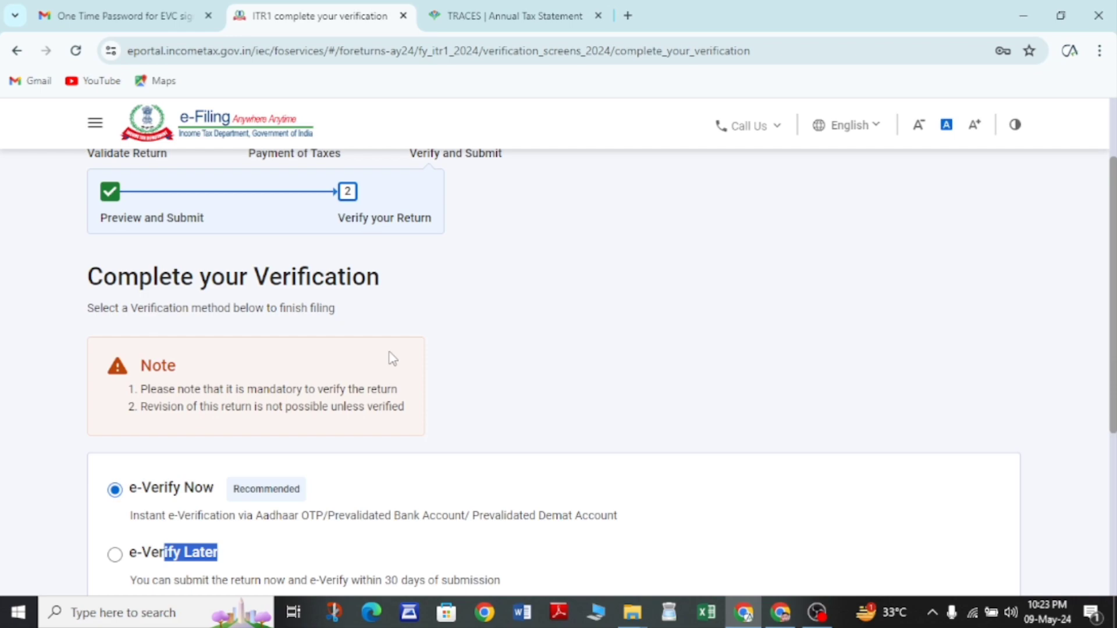
{"action": "scroll", "coordinate": [389, 358], "scroll_direction": "up", "scroll_amount": 3}
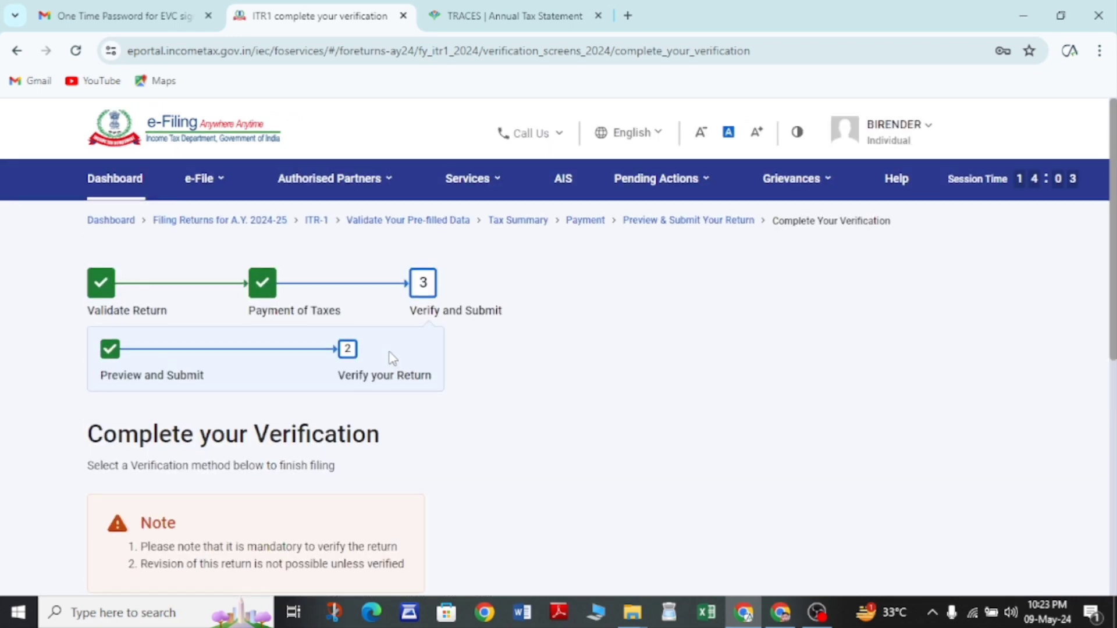
Return to the portal dashboard, look it over, and bring up the list of pending actions
{"action": "left_click", "coordinate": [111, 185]}
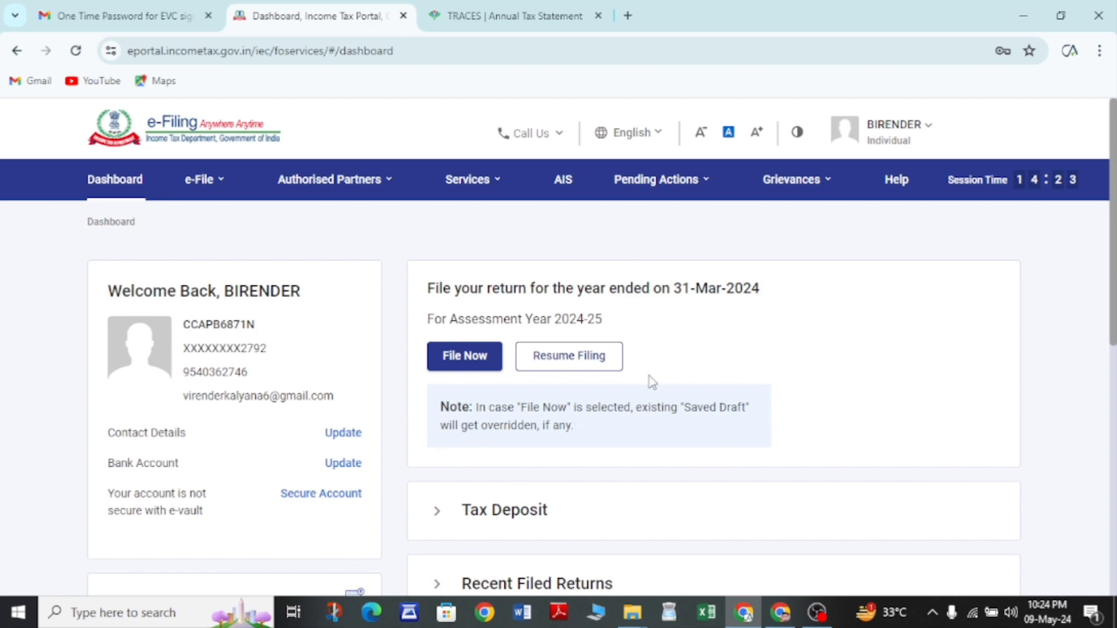
{"action": "scroll", "coordinate": [650, 376], "scroll_direction": "down", "scroll_amount": 6}
{"action": "scroll", "coordinate": [649, 376], "scroll_direction": "up", "scroll_amount": 6}
{"action": "left_click", "coordinate": [649, 181]}
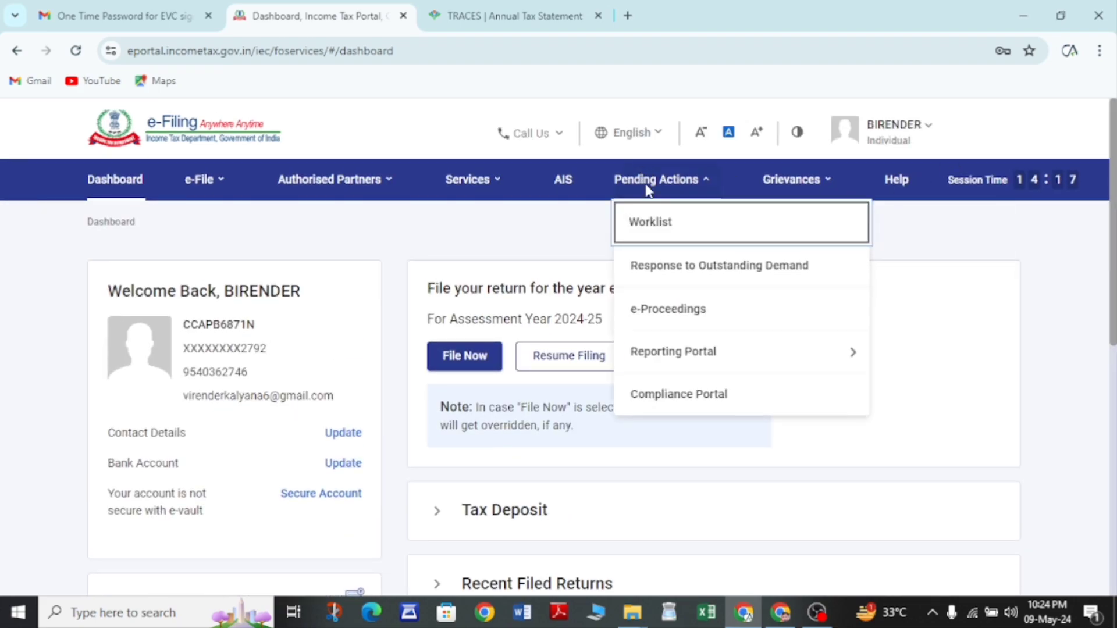